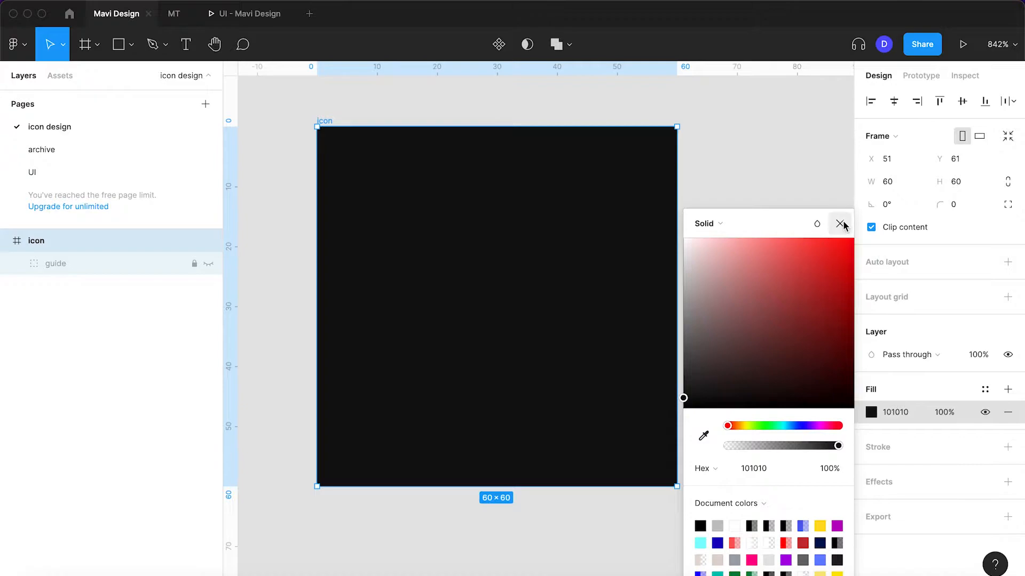
Draw a square about 25 × 25 near the centre of the icon frame and show the pixel grid
{"action": "key", "text": "r"}
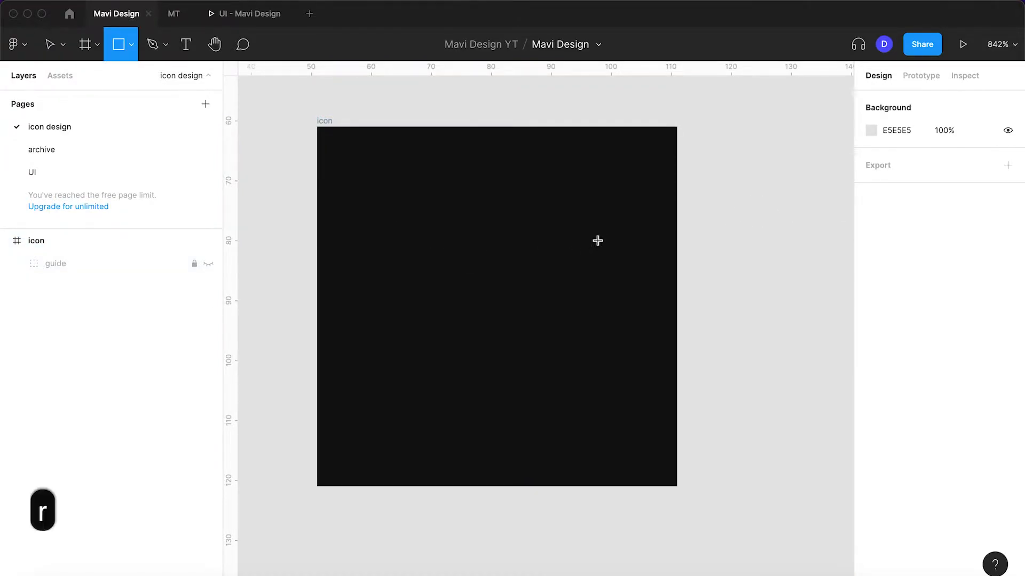
{"action": "left_click_drag", "start_coordinate": [604, 223], "coordinate": [476, 336]}
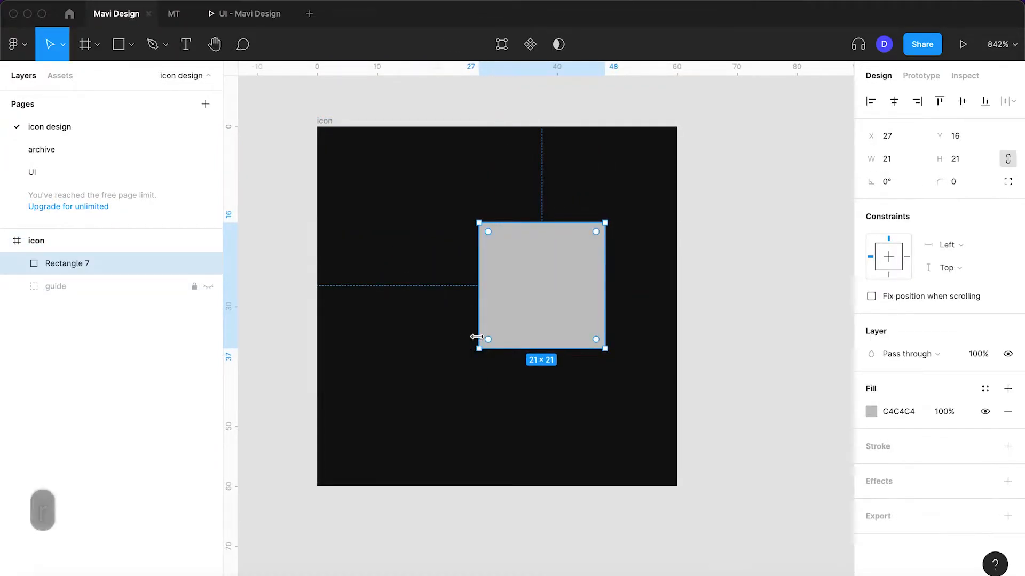
{"action": "key", "text": "super+apostrophe"}
{"action": "scroll", "coordinate": [478, 318], "scroll_direction": "up", "scroll_amount": 5}
{"action": "left_click_drag", "start_coordinate": [478, 359], "coordinate": [446, 398]}
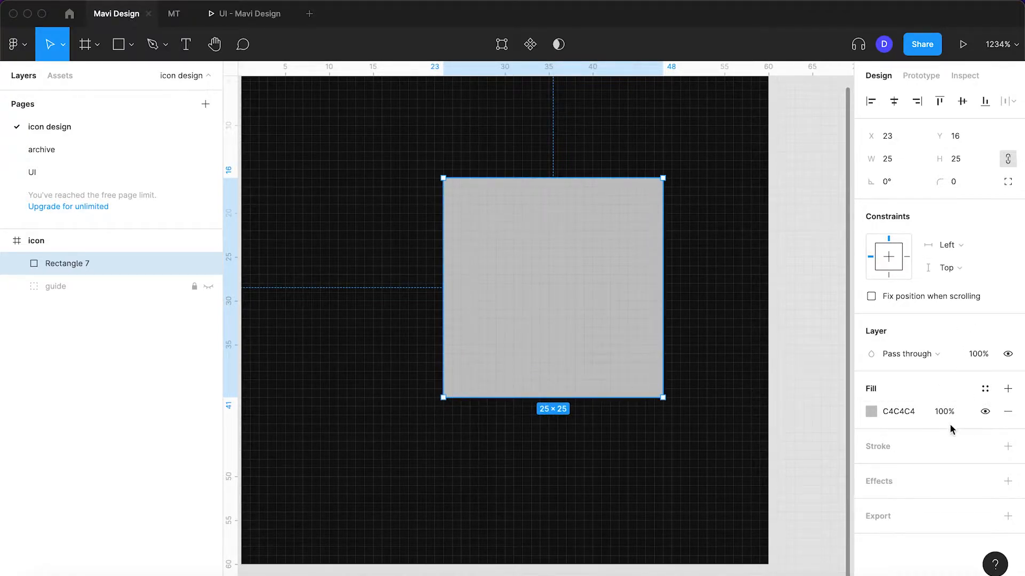
Set the square's fill to FFFFFF and its layer opacity to 40%
{"action": "type", "text": "ffffff"}
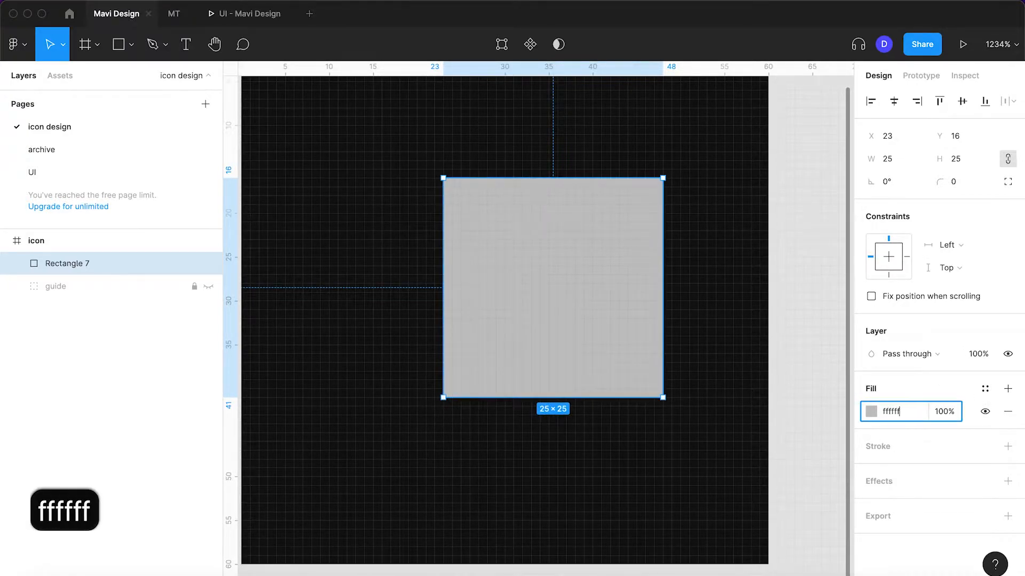
{"action": "key", "text": "Return"}
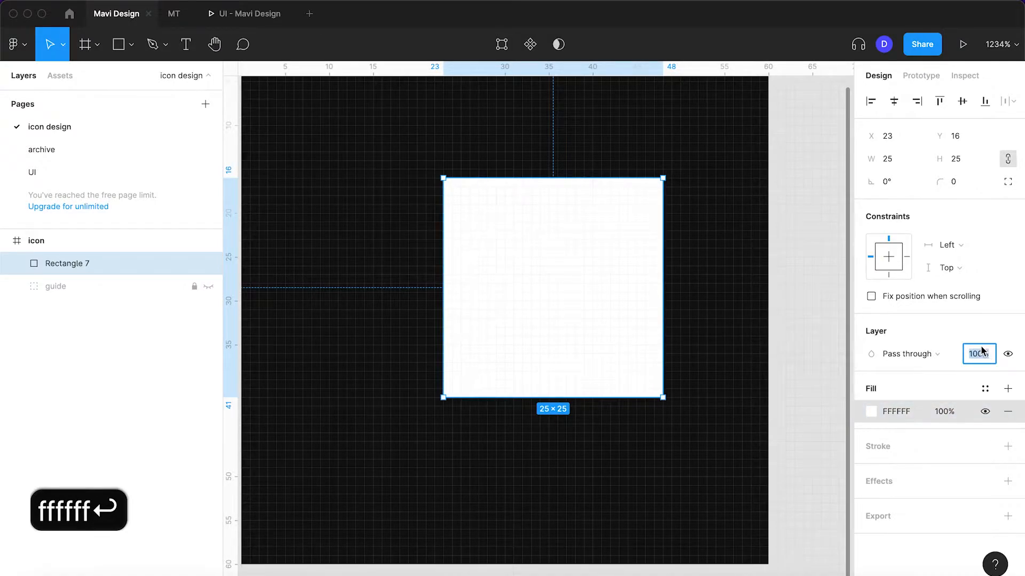
{"action": "type", "text": "40"}
{"action": "key", "text": "Return"}
{"action": "scroll", "coordinate": [561, 392], "scroll_direction": "down", "scroll_amount": 5}
{"action": "left_click", "coordinate": [694, 412]}
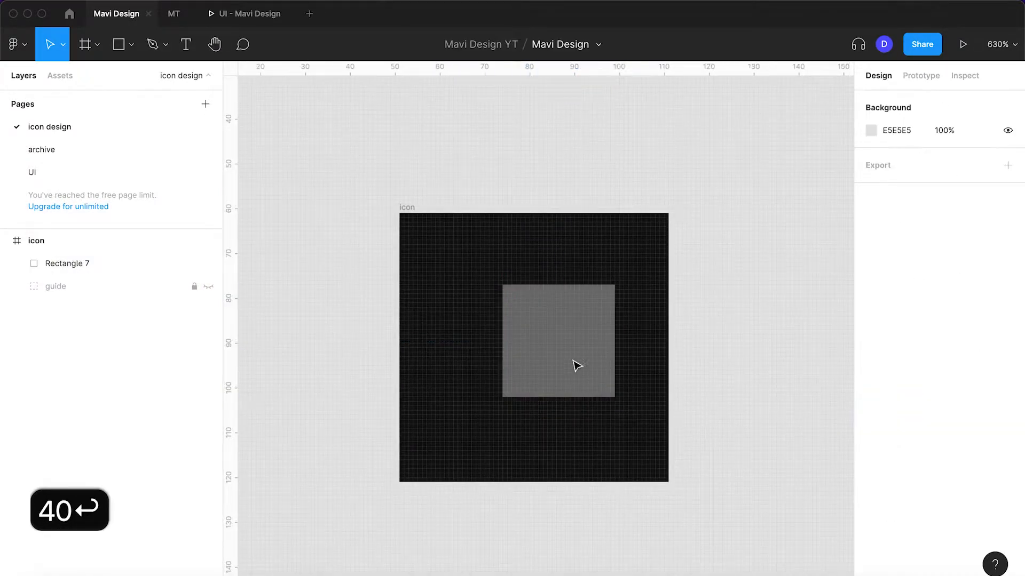
Round the square's corners with a radius of 6
{"action": "scroll", "coordinate": [587, 368], "scroll_direction": "up", "scroll_amount": 4}
{"action": "left_click", "coordinate": [588, 369]}
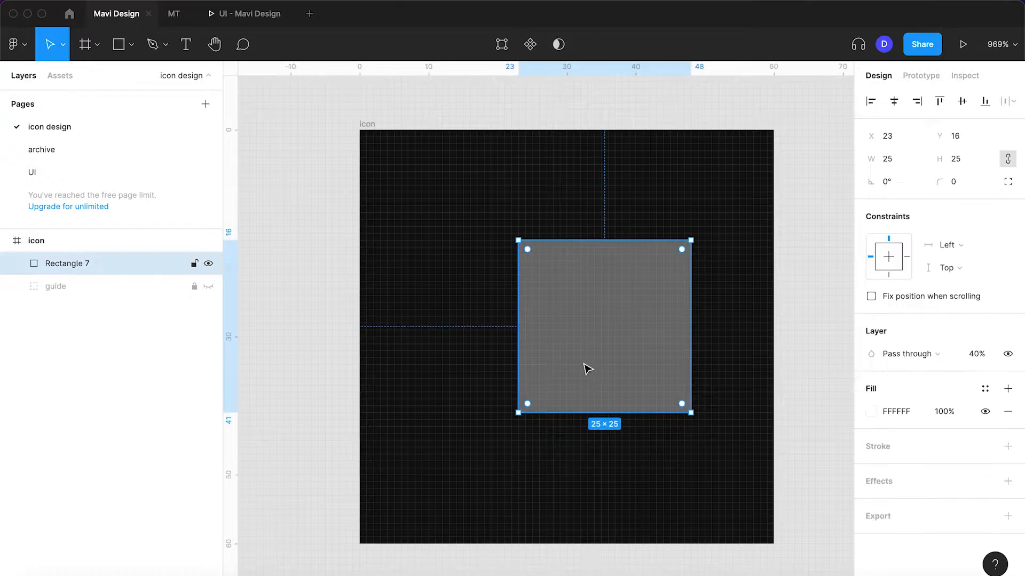
{"action": "key", "text": "shift+Up"}
{"action": "key", "text": "shift+Up"}
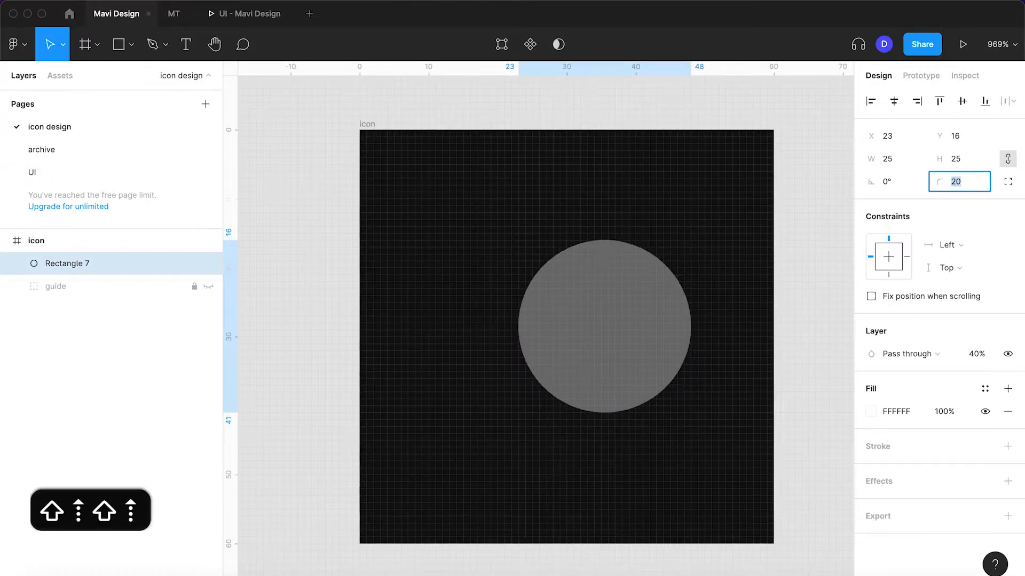
{"action": "key", "text": "shift+Down"}
{"action": "key", "text": "shift+Down"}
{"action": "key", "text": "Up"}
{"action": "key", "text": "Up"}
{"action": "key", "text": "Up"}
{"action": "key", "text": "Up"}
{"action": "key", "text": "Up"}
{"action": "key", "text": "Up"}
{"action": "key", "text": "Up"}
{"action": "key", "text": "Up"}
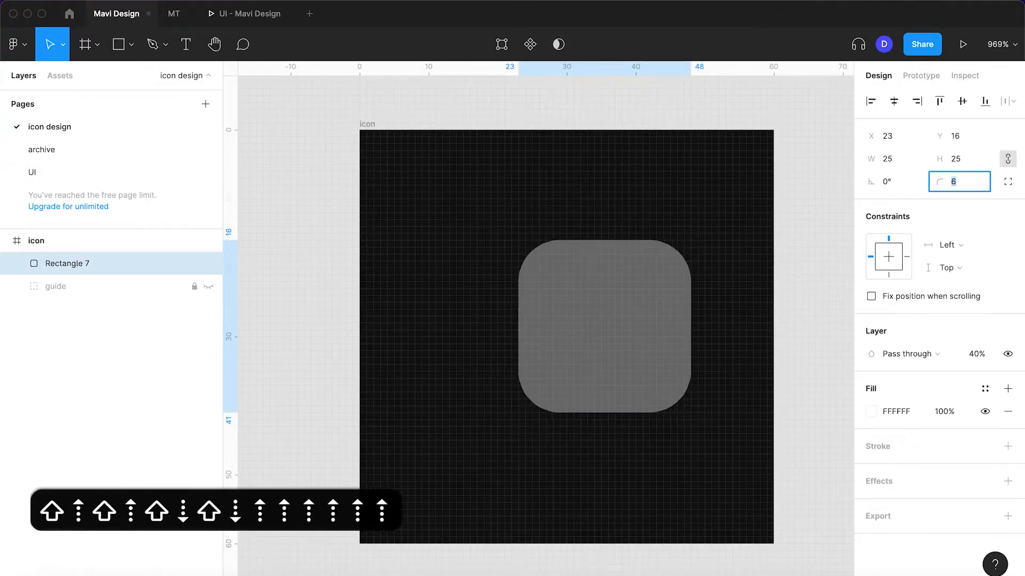
{"action": "key", "text": "Down"}
{"action": "key", "text": "Down"}
{"action": "key", "text": "Return"}
{"action": "left_click", "coordinate": [803, 331]}
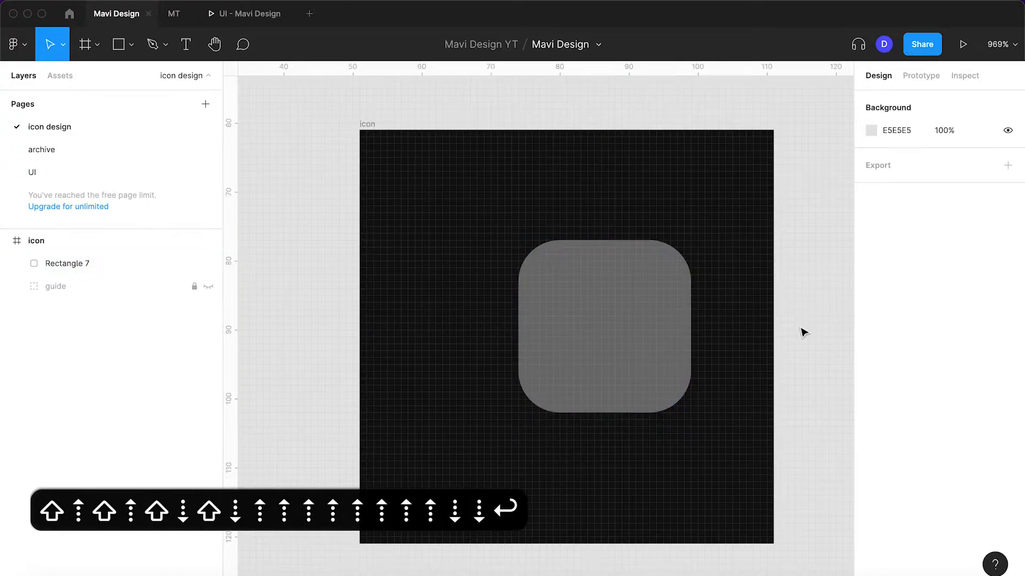
Draw a rectangle about 30 × 22 overlapping the lower left of the rounded square, starting at X 12, Y 22
{"action": "scroll", "coordinate": [803, 331], "scroll_direction": "up", "scroll_amount": 2}
{"action": "key", "text": "space"}
{"action": "left_click_drag", "start_coordinate": [738, 344], "coordinate": [798, 325]}
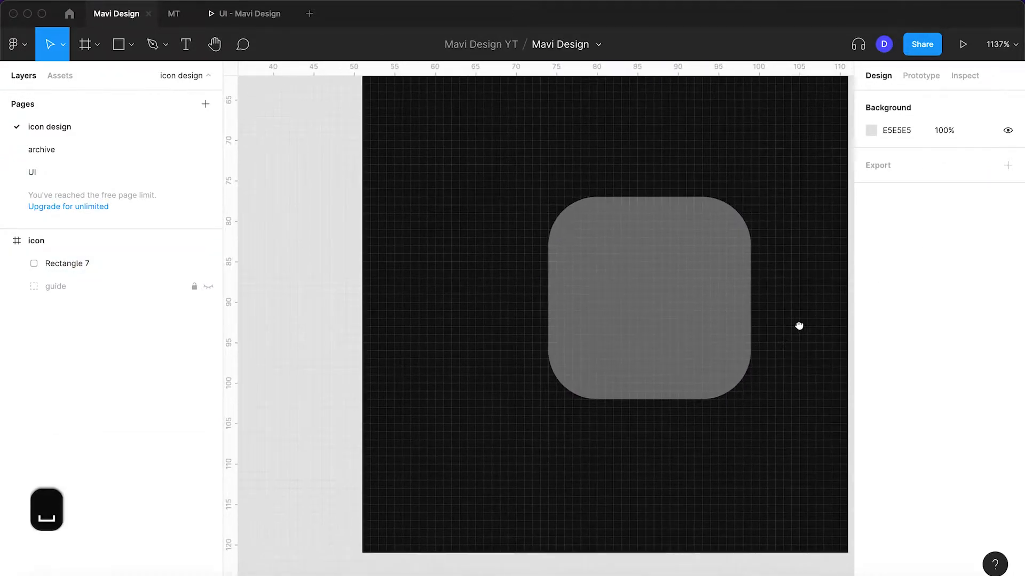
{"action": "key", "text": "r"}
{"action": "left_click_drag", "start_coordinate": [702, 246], "coordinate": [654, 286]}
{"action": "mouse_move", "coordinate": [589, 350]}
{"action": "left_mouse_down"}
{"action": "mouse_move", "coordinate": [457, 428]}
{"action": "mouse_move", "coordinate": [462, 414]}
{"action": "mouse_move", "coordinate": [462, 424]}
{"action": "left_mouse_up"}
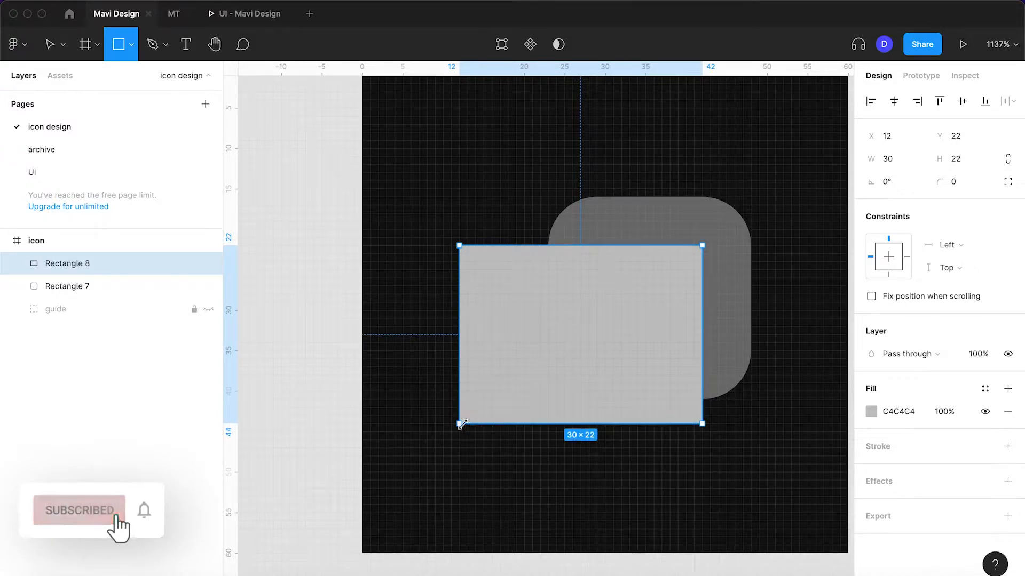
Add a vector point on the new rectangle's bottom edge and move it left to X 17
{"action": "double_click", "coordinate": [558, 383]}
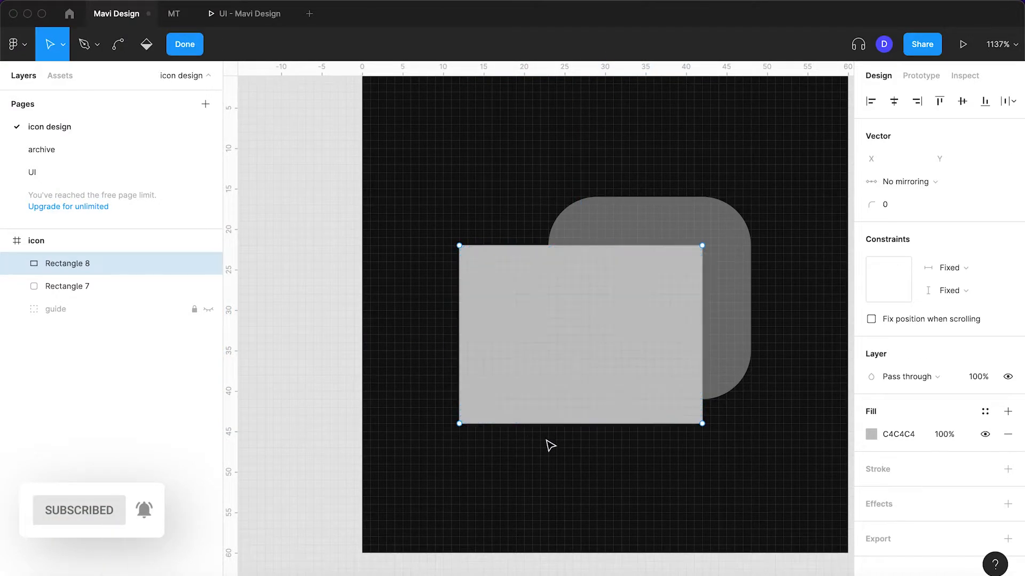
{"action": "left_click", "coordinate": [582, 424]}
{"action": "key", "text": "Left"}
{"action": "key", "text": "Left"}
{"action": "key", "text": "Left"}
{"action": "key", "text": "Left"}
{"action": "key", "text": "Left"}
{"action": "key", "text": "Left"}
{"action": "key", "text": "Left"}
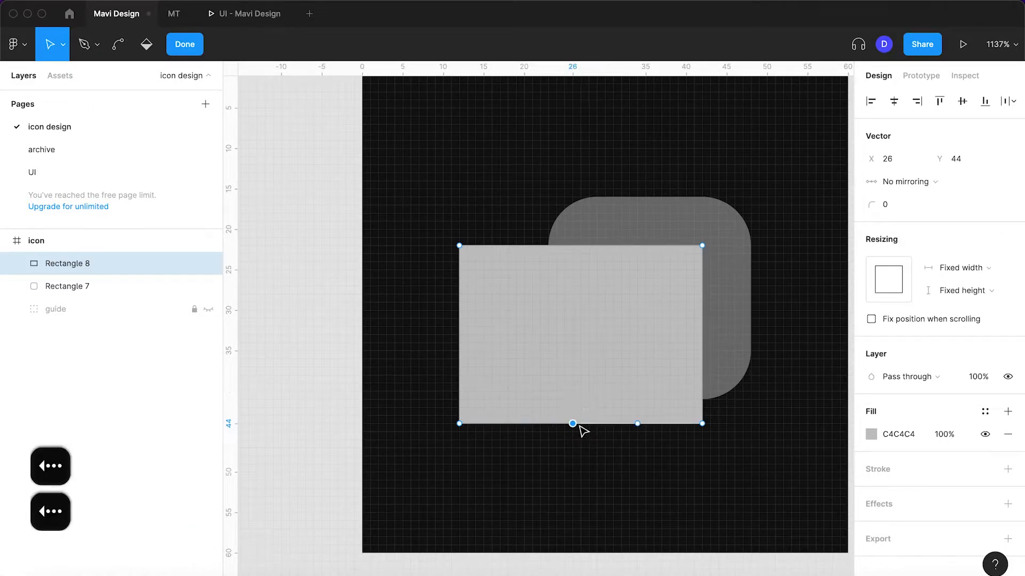
{"action": "key", "text": "Left"}
{"action": "key", "text": "Left"}
{"action": "key", "text": "Left"}
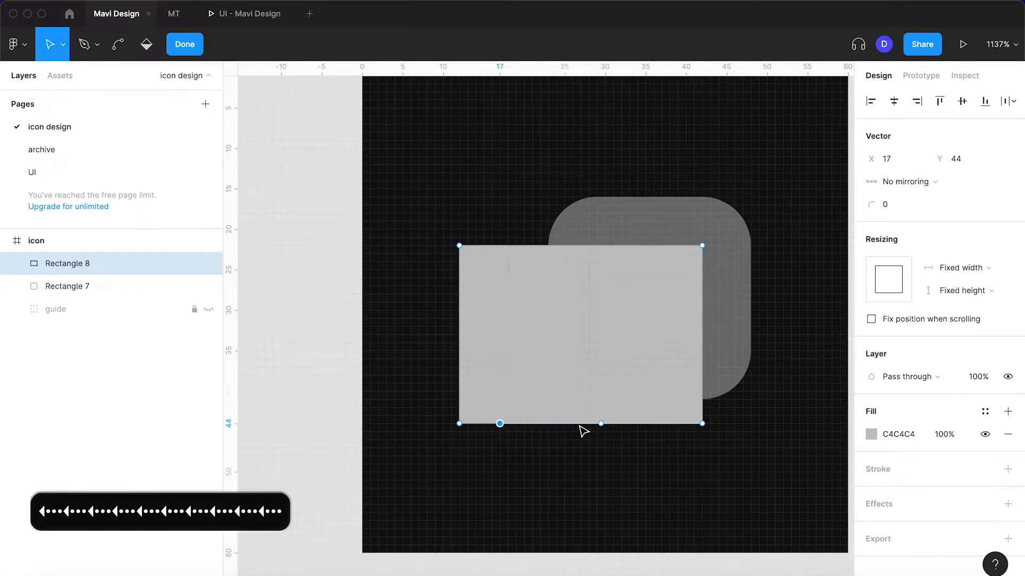
Move the rectangle's lower-left corner point down to Y 48 to form a speech bubble tail
{"action": "key", "text": "Return"}
{"action": "key", "text": "Return"}
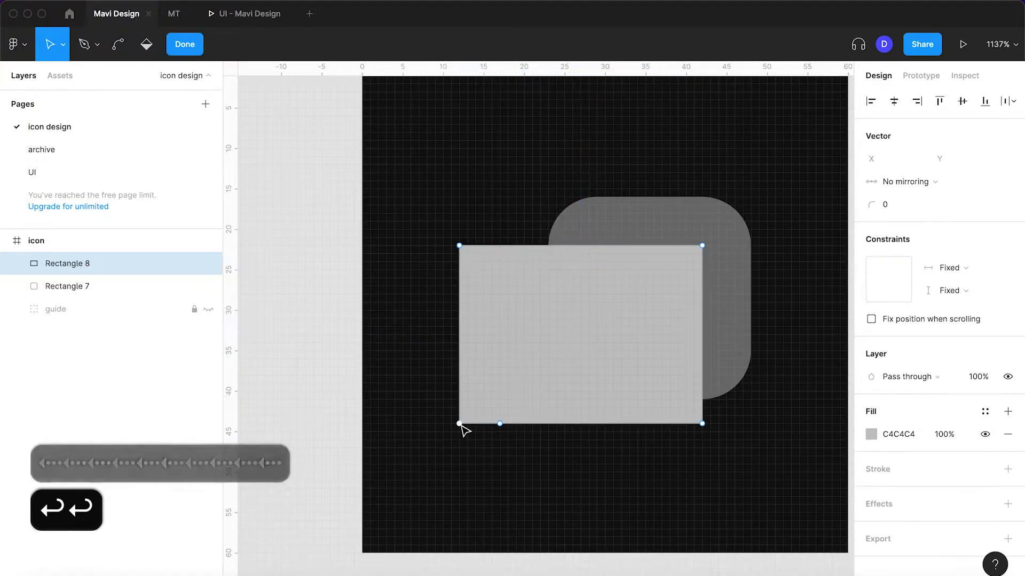
{"action": "key", "text": "Down"}
{"action": "key", "text": "Down"}
{"action": "key", "text": "Down"}
{"action": "key", "text": "Down"}
{"action": "key", "text": "Down"}
{"action": "key", "text": "Up"}
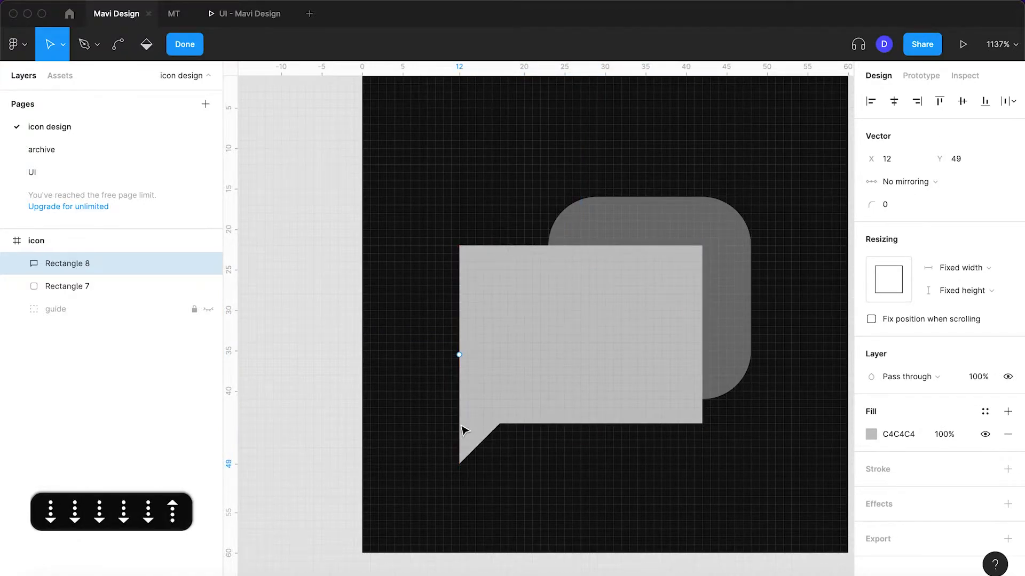
Refine the speech bubble's tail by moving its base point to X 18 and its tip to Y 47
{"action": "left_click", "coordinate": [506, 424]}
{"action": "key", "text": "Right"}
{"action": "key", "text": "Right"}
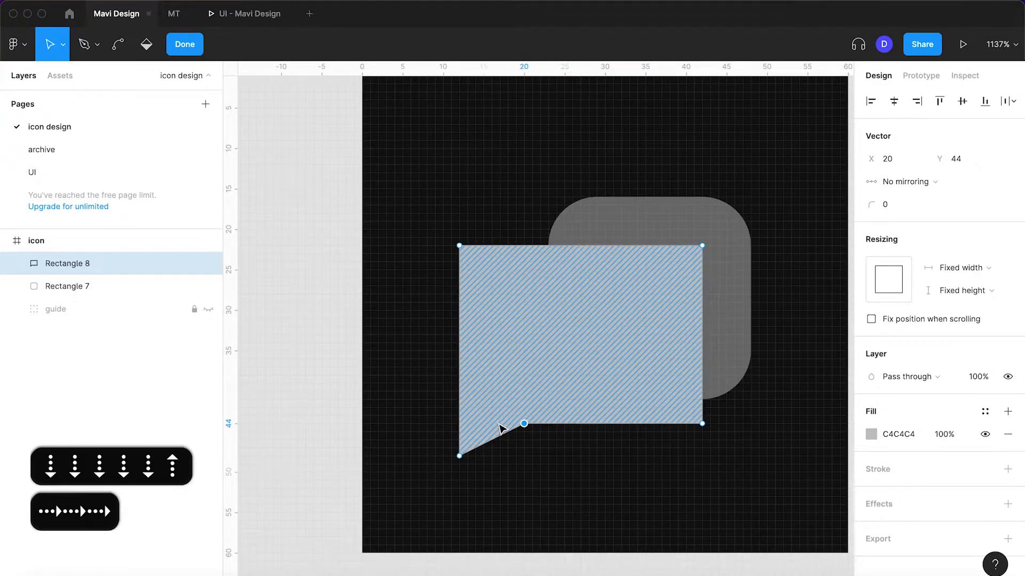
{"action": "key", "text": "Left"}
{"action": "left_click", "coordinate": [459, 455]}
{"action": "key", "text": "Up"}
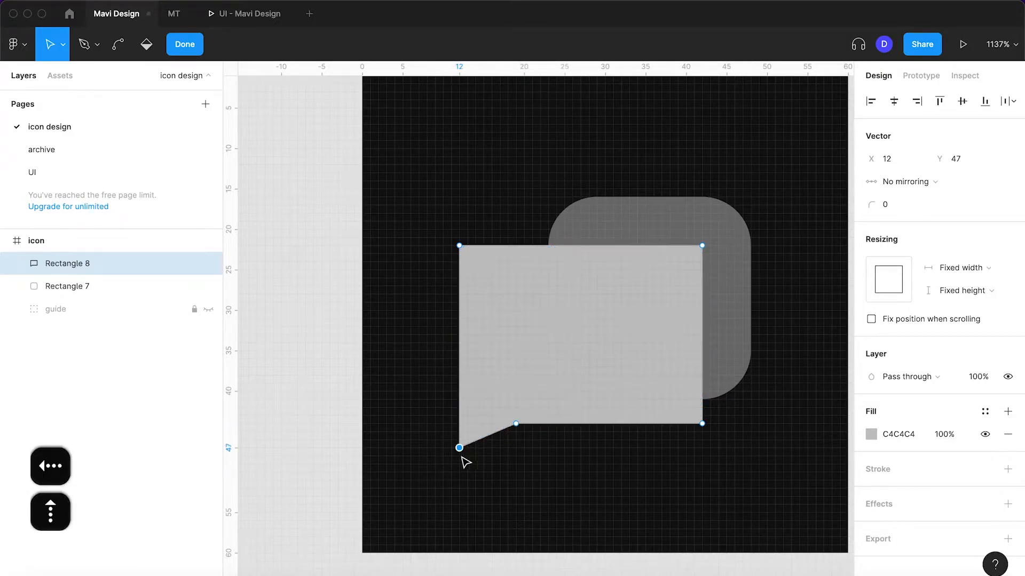
{"action": "left_click", "coordinate": [515, 425]}
{"action": "key", "text": "Left"}
{"action": "key", "text": "Return"}
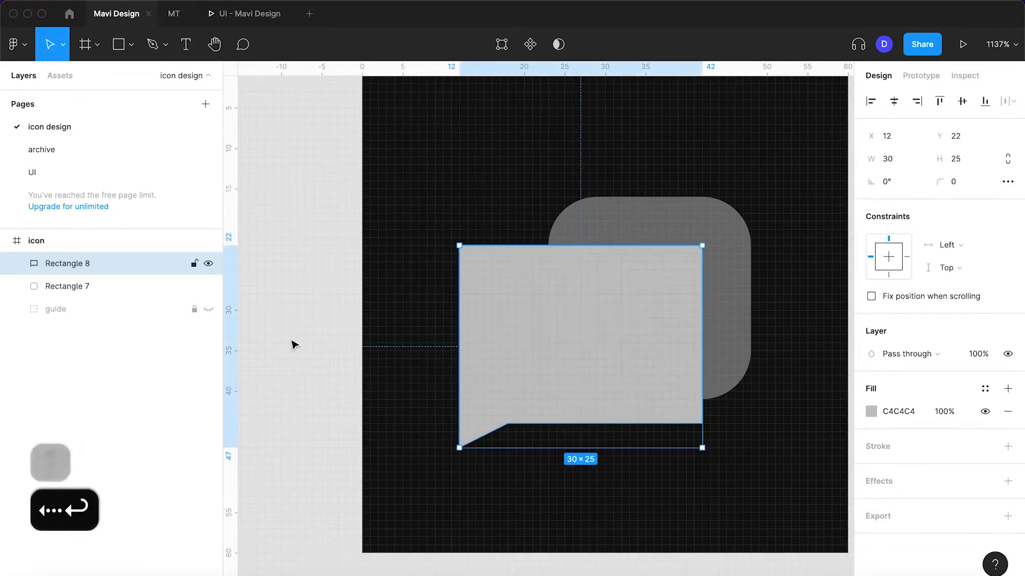
Try a corner radius of 4 on the whole speech bubble and reset it to 0
{"action": "left_click", "coordinate": [302, 348]}
{"action": "left_click", "coordinate": [580, 319]}
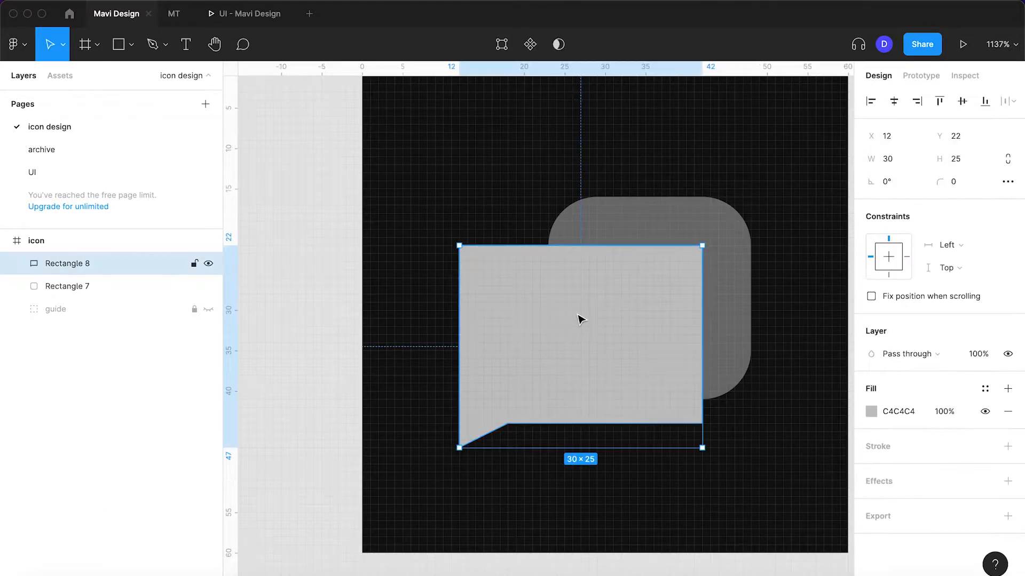
{"action": "key", "text": "Up"}
{"action": "key", "text": "Up"}
{"action": "key", "text": "Up"}
{"action": "key", "text": "Up"}
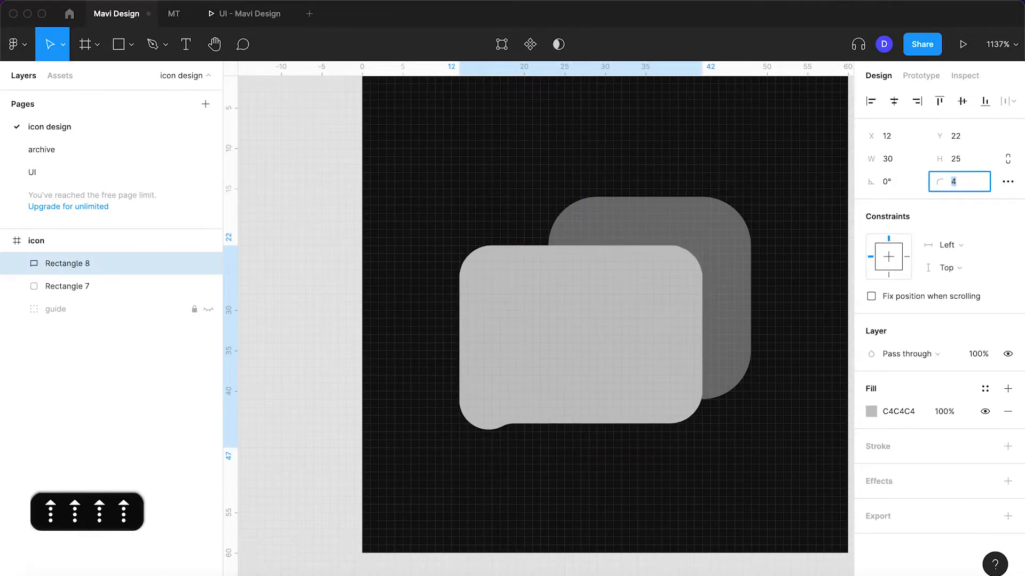
{"action": "key", "text": "Down"}
{"action": "key", "text": "Down"}
{"action": "key", "text": "Down"}
{"action": "key", "text": "Down"}
{"action": "key", "text": "Down"}
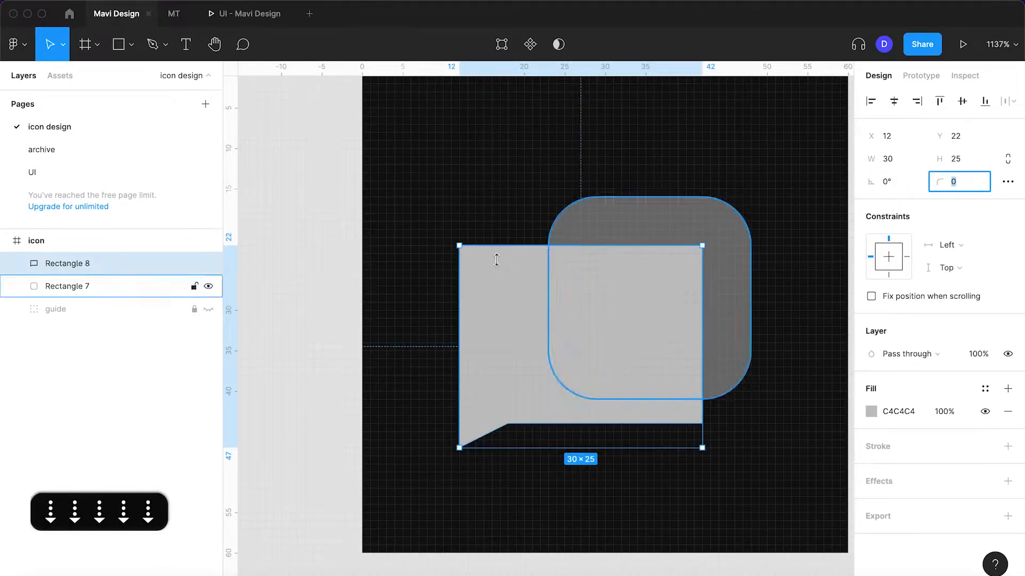
Round only the speech bubble's two upper corners and its lower-right corner with a radius of 5
{"action": "key", "text": "Return"}
{"action": "key", "text": "Return"}
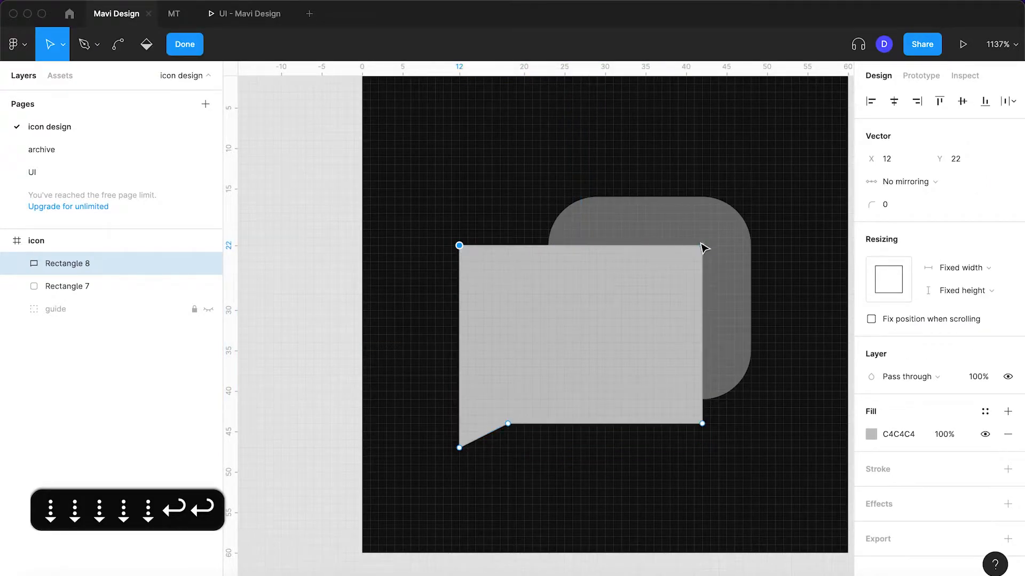
{"action": "left_click", "coordinate": [701, 423], "text": "shift"}
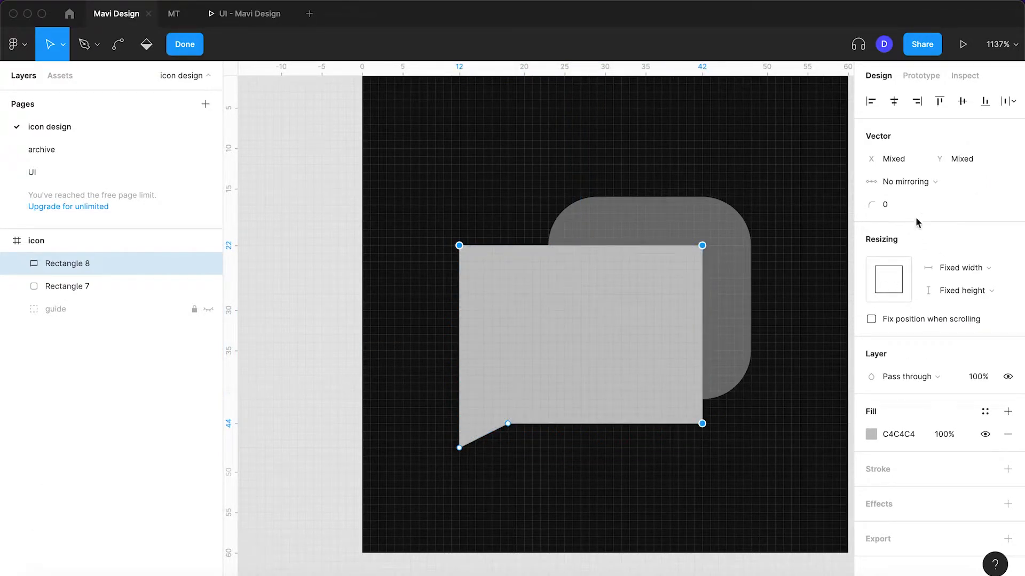
{"action": "key", "text": "shift+Up"}
{"action": "key", "text": "Down"}
{"action": "key", "text": "Down"}
{"action": "key", "text": "Down"}
{"action": "key", "text": "Down"}
{"action": "key", "text": "Down"}
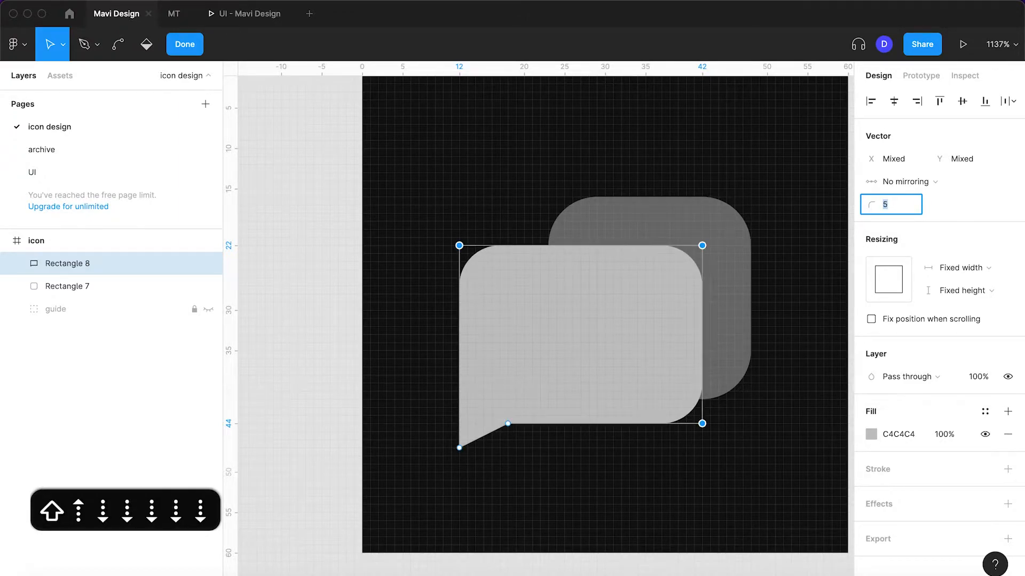
Set the corner radius of the tail's base point to 9 and of the tail's tip to 2
{"action": "left_click", "coordinate": [508, 424]}
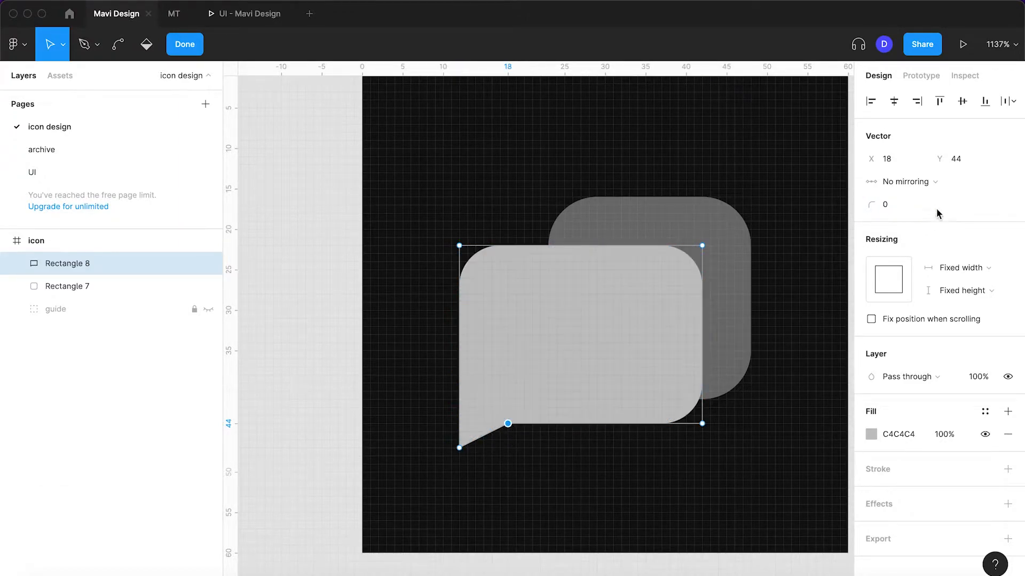
{"action": "left_click", "coordinate": [902, 205]}
{"action": "key", "text": "Up"}
{"action": "key", "text": "Up"}
{"action": "key", "text": "Up"}
{"action": "key", "text": "Up"}
{"action": "key", "text": "Up"}
{"action": "key", "text": "Up"}
{"action": "key", "text": "Up"}
{"action": "key", "text": "Up"}
{"action": "key", "text": "Up"}
{"action": "key", "text": "Up"}
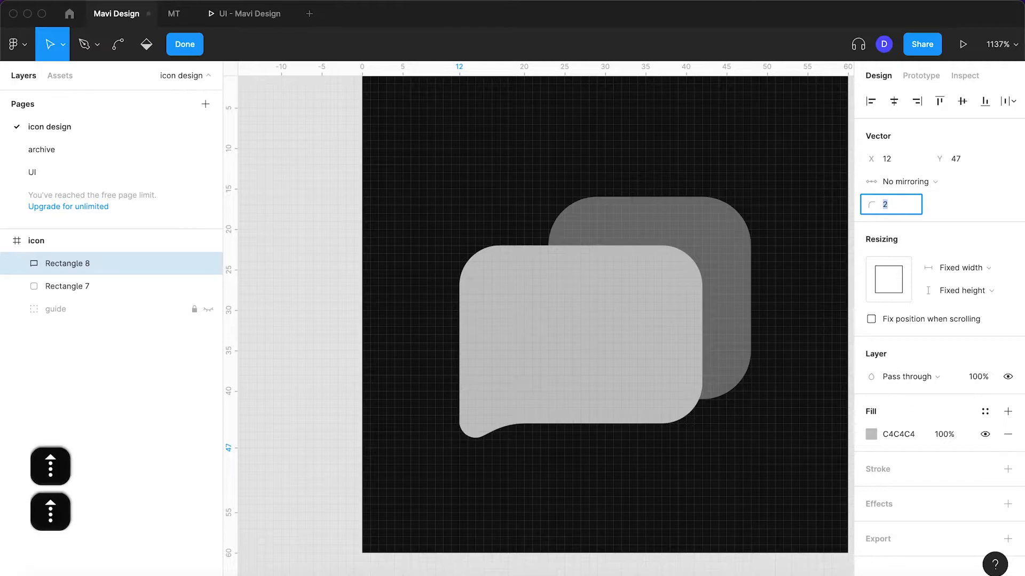
{"action": "key", "text": "Return"}
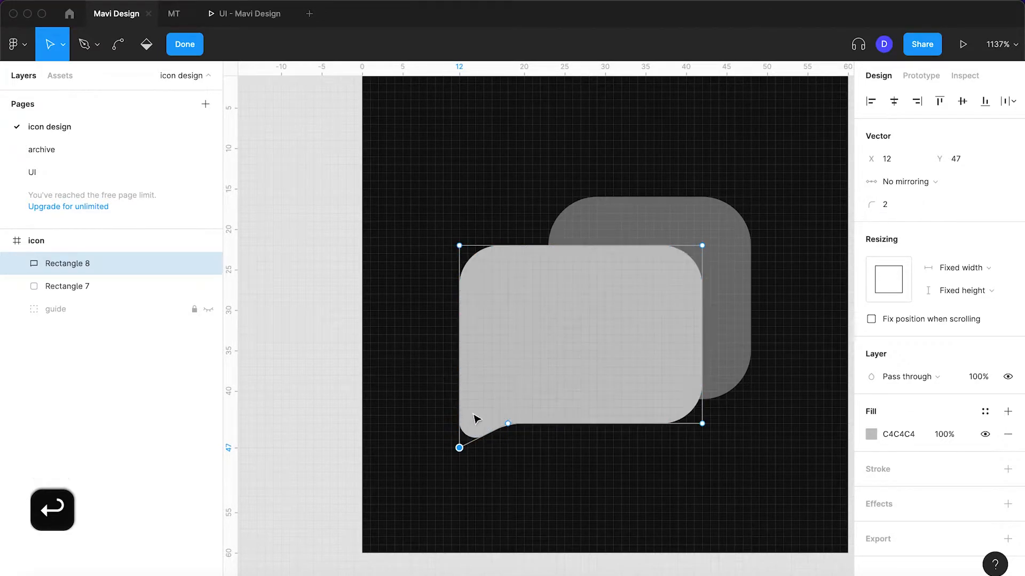
Enlarge the tail by moving its base point to X 22 and its tip to Y 48
{"action": "left_click", "coordinate": [507, 425]}
{"action": "key", "text": "shift+Right"}
{"action": "key", "text": "shift+Left"}
{"action": "key", "text": "Right"}
{"action": "key", "text": "Right"}
{"action": "key", "text": "Right"}
{"action": "key", "text": "Right"}
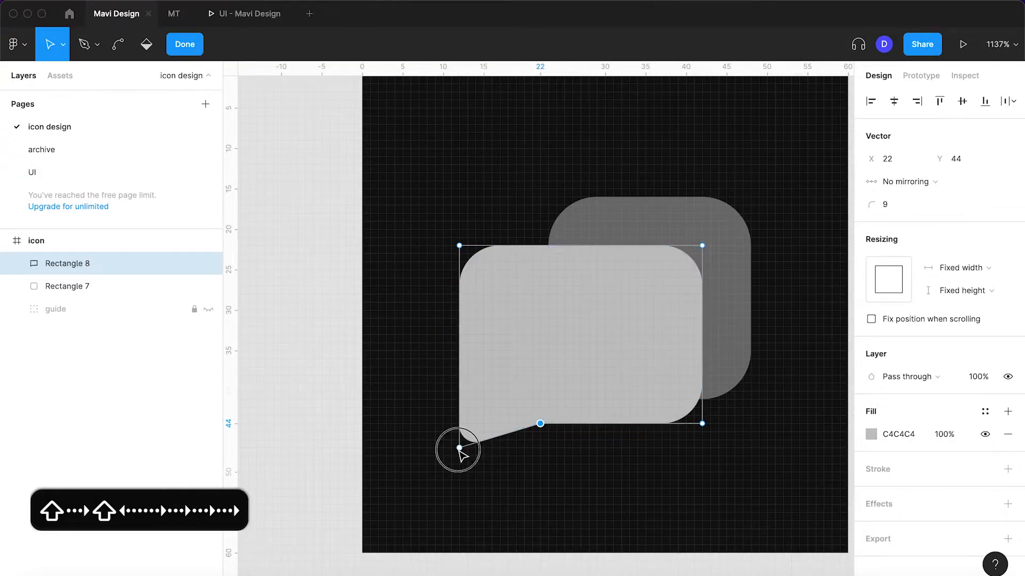
{"action": "left_click", "coordinate": [459, 448]}
{"action": "key", "text": "Down"}
{"action": "key", "text": "Down"}
{"action": "key", "text": "Down"}
{"action": "key", "text": "Up"}
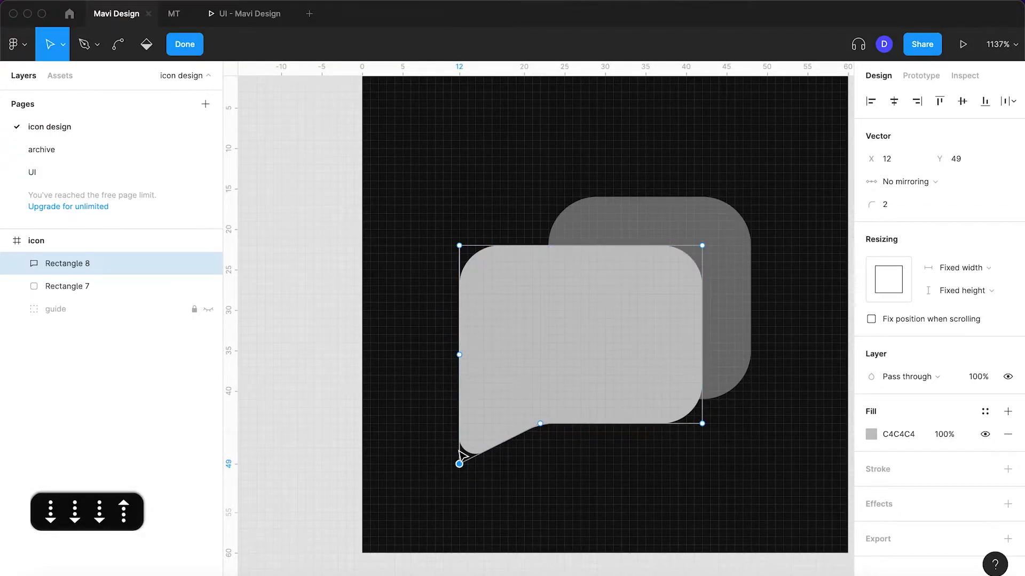
{"action": "key", "text": "Up"}
{"action": "key", "text": "Return"}
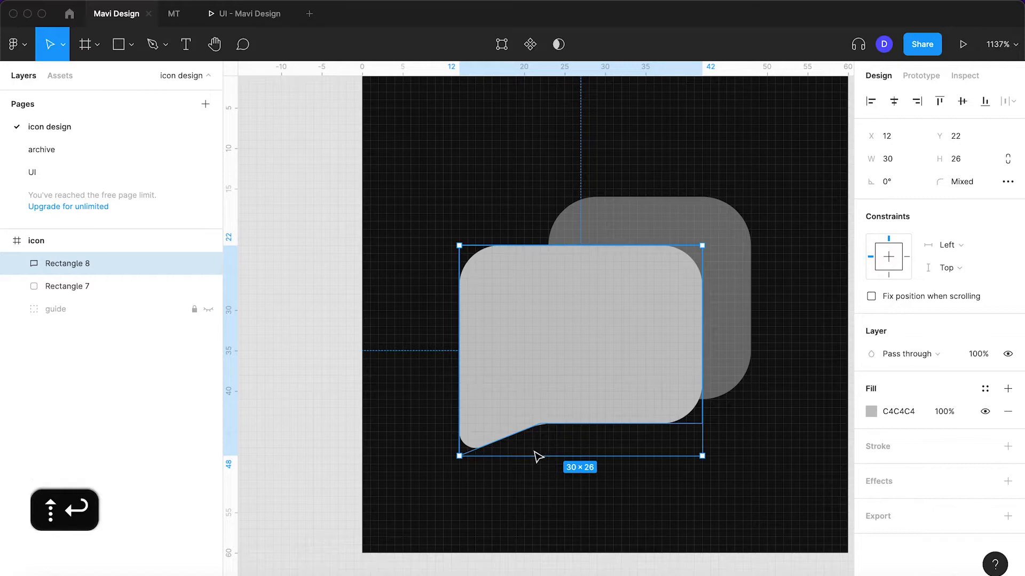
Flip the speech bubble horizontally so that its tail is on the right side
{"action": "key", "text": "shift+h"}
{"action": "left_click", "coordinate": [309, 352]}
{"action": "left_click", "coordinate": [541, 370]}
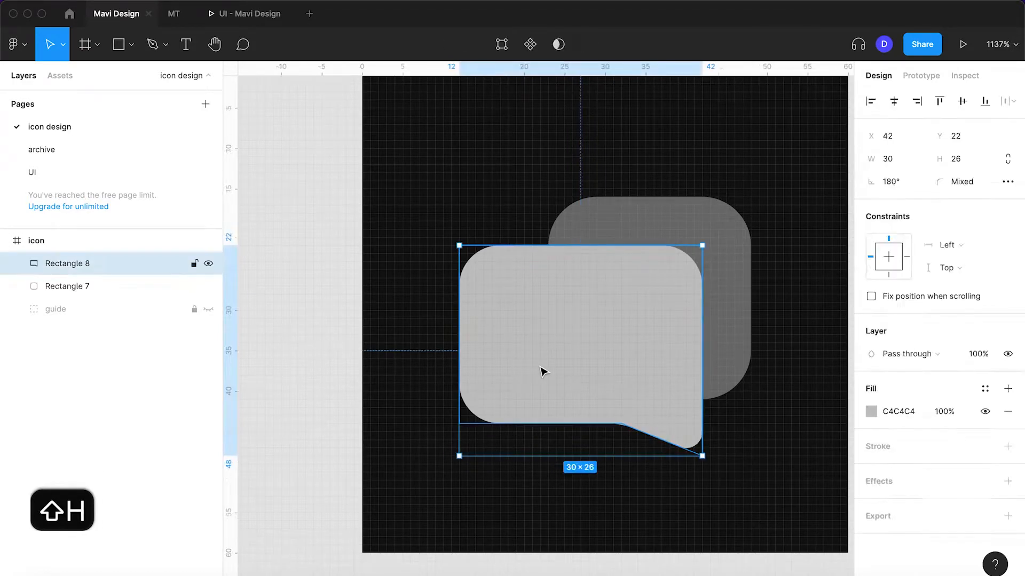
Narrow the flipped speech bubble's tail by moving its base point right, closer to the tip
{"action": "scroll", "coordinate": [541, 371], "scroll_direction": "down", "scroll_amount": 2}
{"action": "key", "text": "Return"}
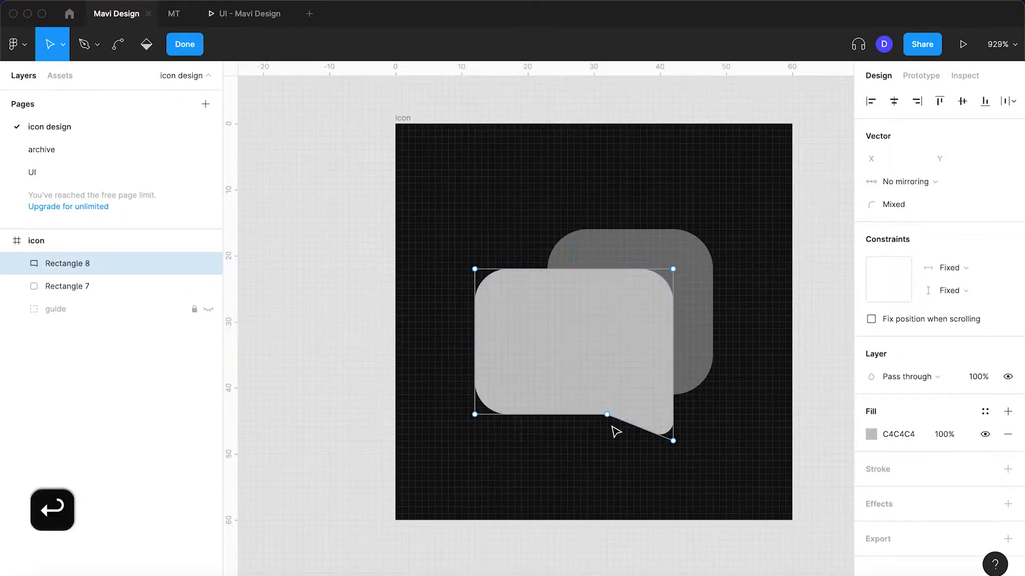
{"action": "key", "text": "Tab"}
{"action": "key", "text": "Tab"}
{"action": "key", "text": "Return"}
{"action": "left_click", "coordinate": [319, 328]}
{"action": "left_click", "coordinate": [571, 332]}
{"action": "scroll", "coordinate": [573, 331], "scroll_direction": "up", "scroll_amount": 4}
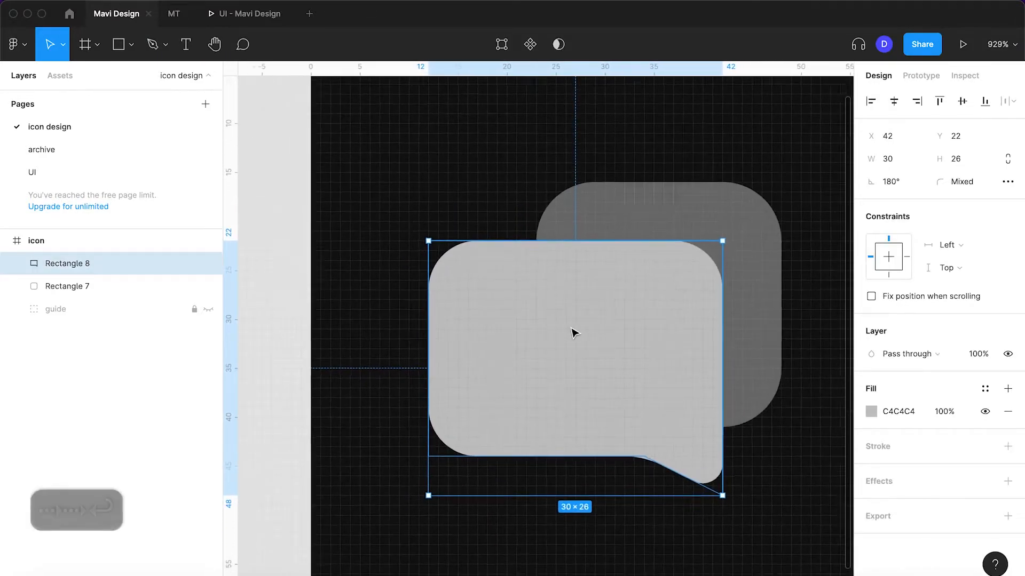
Draw a 19 × 3 rectangle at X 18, Y 28 inside the speech bubble and fill it with white (FFFFFF)
{"action": "key", "text": "r"}
{"action": "mouse_move", "coordinate": [490, 300]}
{"action": "left_mouse_down"}
{"action": "mouse_move", "coordinate": [663, 350]}
{"action": "mouse_move", "coordinate": [672, 329]}
{"action": "left_mouse_up"}
{"action": "left_click", "coordinate": [896, 412]}
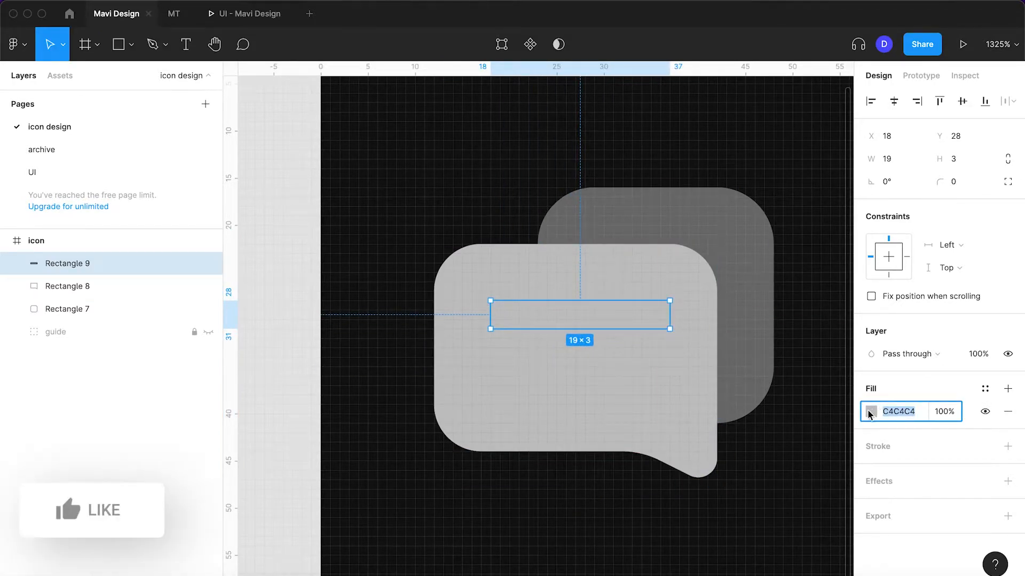
{"action": "left_click", "coordinate": [871, 412]}
{"action": "left_click_drag", "start_coordinate": [709, 269], "coordinate": [661, 228]}
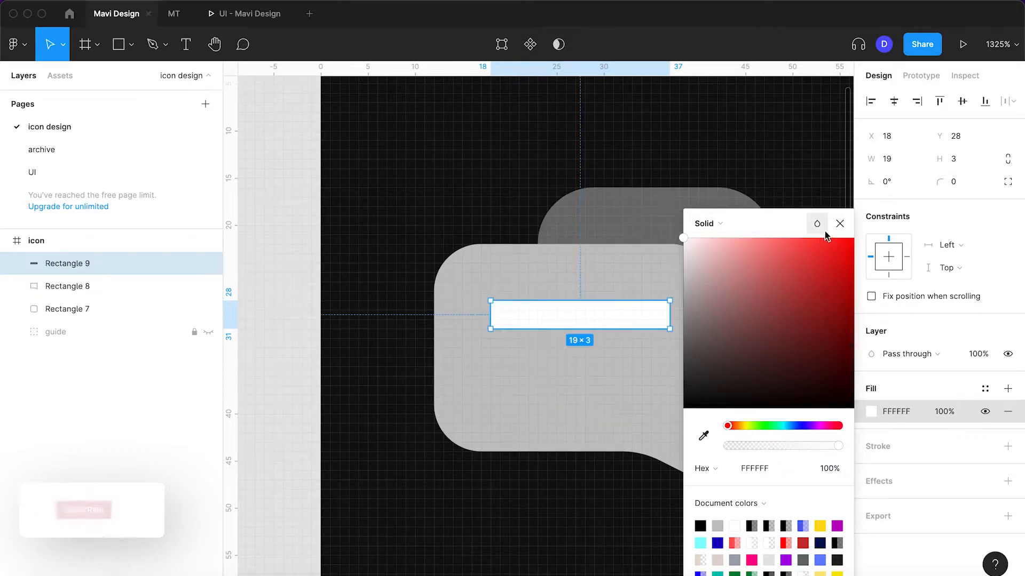
{"action": "left_click", "coordinate": [840, 224]}
Set the white bar's corner radius to 3 and its width to 18, keeping it at X 18
{"action": "left_click", "coordinate": [959, 178]}
{"action": "type", "text": "2"}
{"action": "key", "text": "Return"}
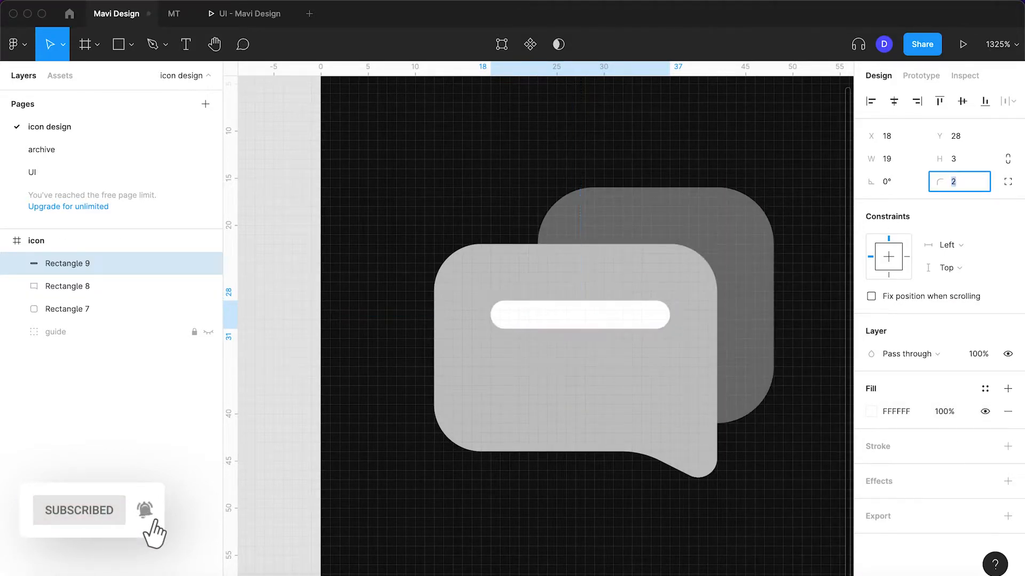
{"action": "key", "text": "Return"}
{"action": "key", "text": "Left"}
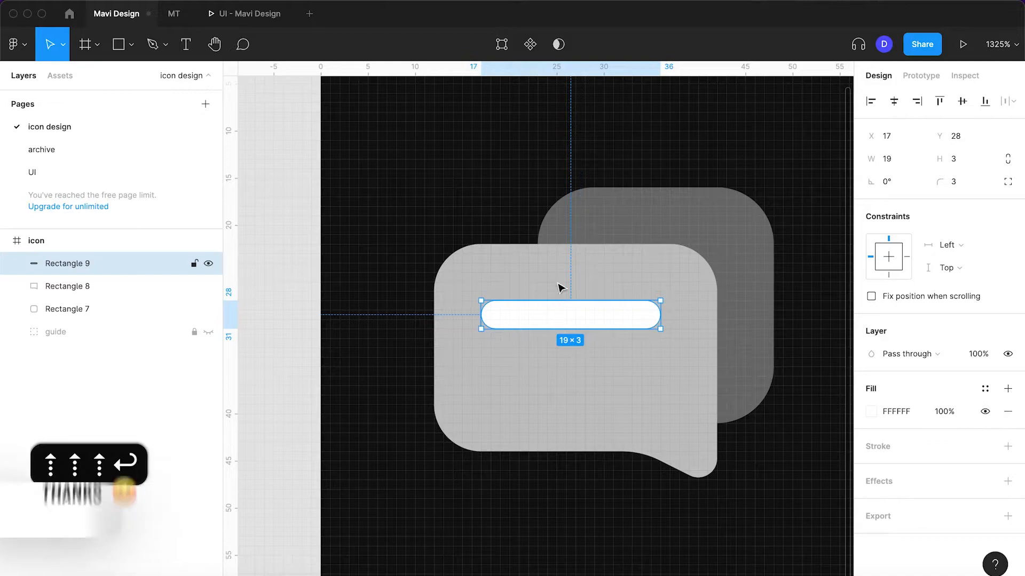
{"action": "key", "text": "Right"}
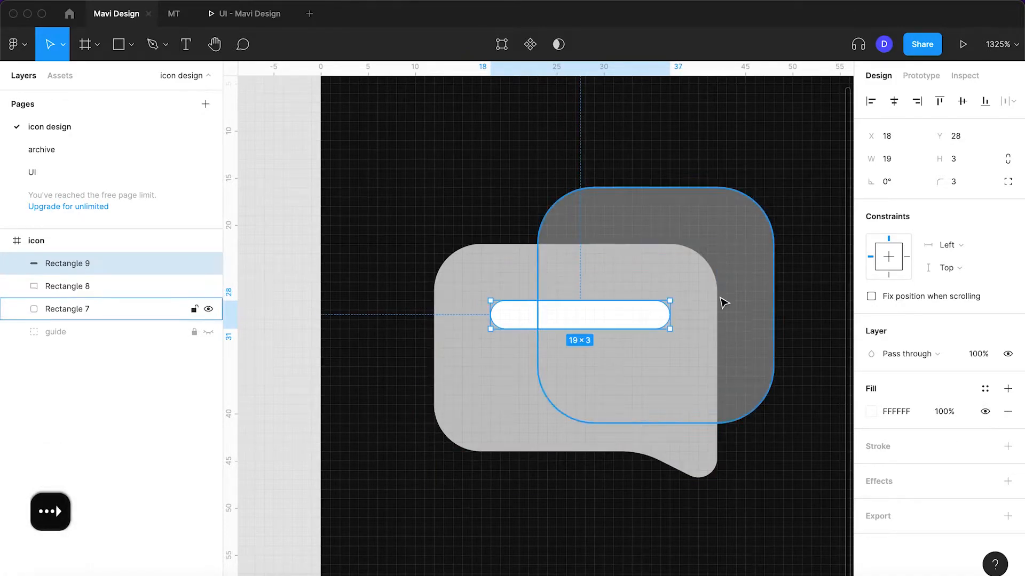
{"action": "left_click", "coordinate": [896, 161]}
{"action": "key", "text": "Down"}
{"action": "key", "text": "Return"}
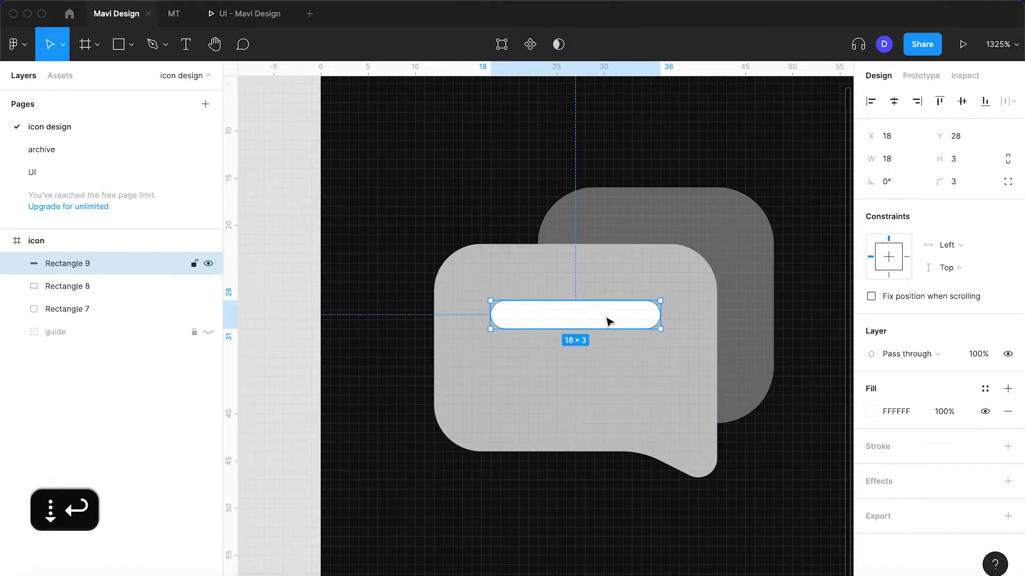
Duplicate the white bar straight down to Y 35 and shorten the copy to a width of 14
{"action": "left_click_drag", "start_coordinate": [610, 320], "coordinate": [613, 382]}
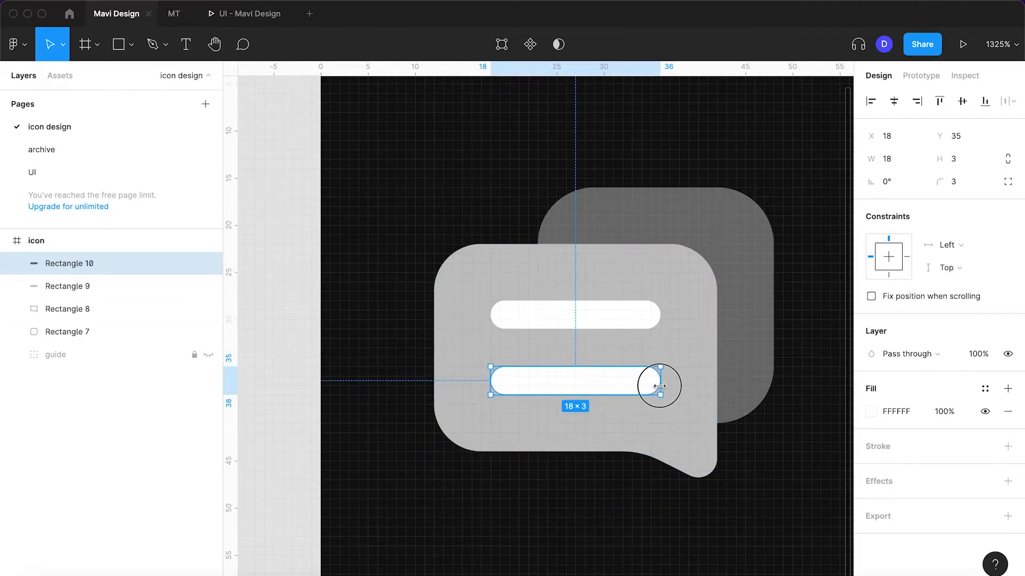
{"action": "left_click_drag", "start_coordinate": [659, 385], "coordinate": [620, 386]}
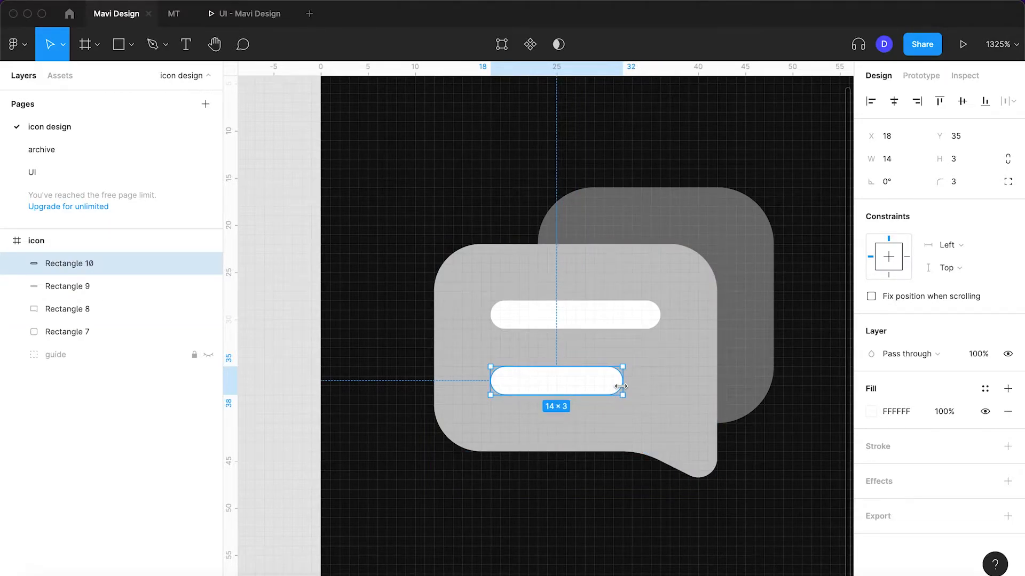
{"action": "scroll", "coordinate": [621, 386], "scroll_direction": "down", "scroll_amount": 5}
{"action": "left_click", "coordinate": [437, 389]}
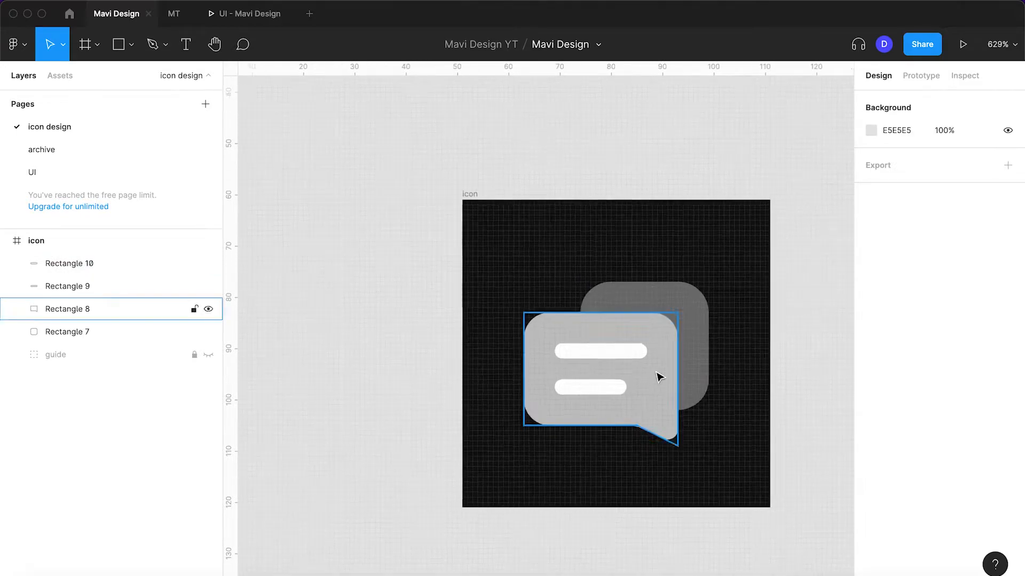
Set the layer opacity of the rounded square behind the speech bubble to 100%
{"action": "scroll", "coordinate": [660, 378], "scroll_direction": "up", "scroll_amount": 5}
{"action": "left_click", "coordinate": [686, 335]}
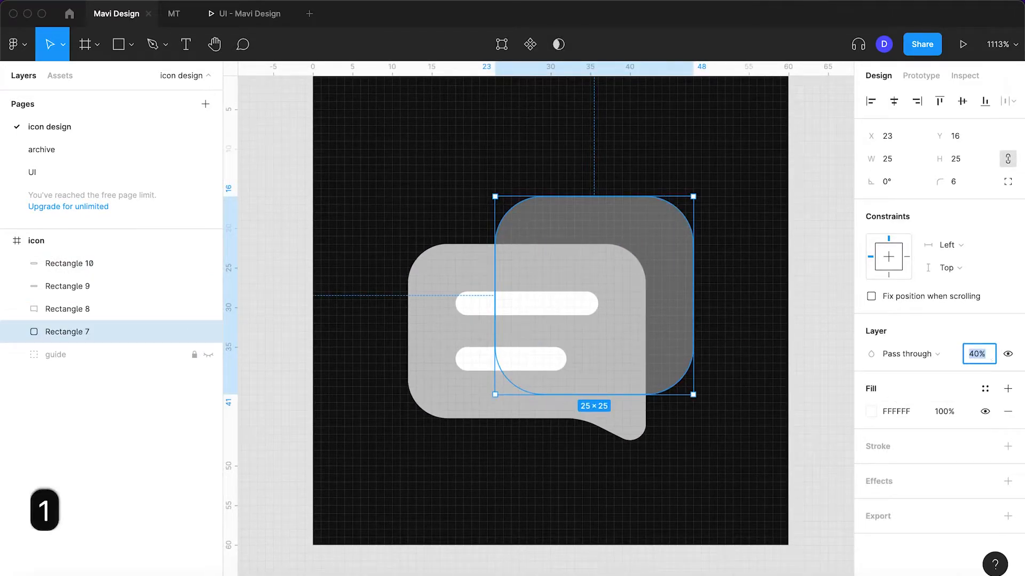
{"action": "type", "text": "100"}
{"action": "key", "text": "Return"}
Change the rounded square's fill to a linear gradient and make its transparent end stop 100% opaque
{"action": "left_click", "coordinate": [874, 411]}
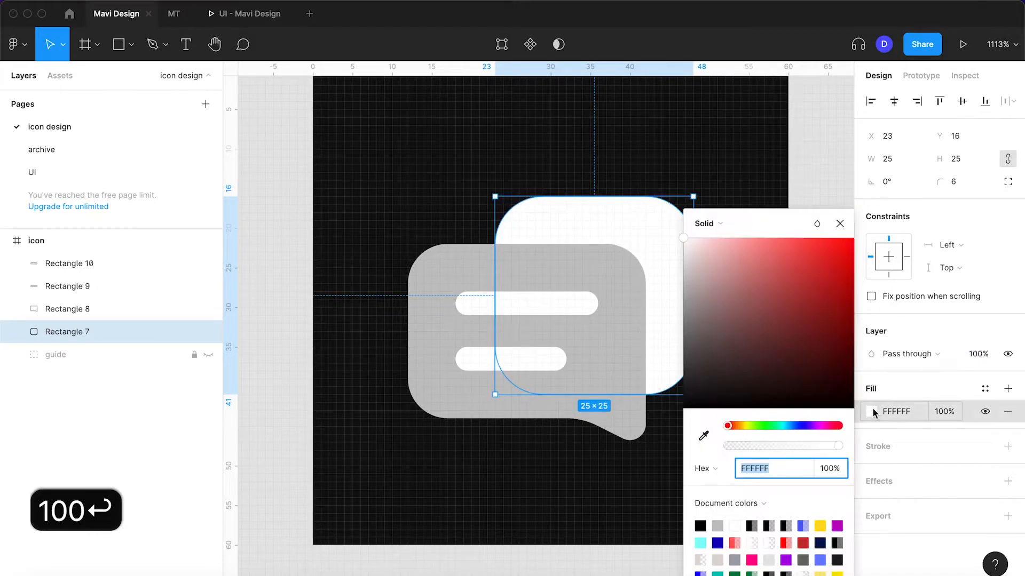
{"action": "left_click", "coordinate": [704, 223]}
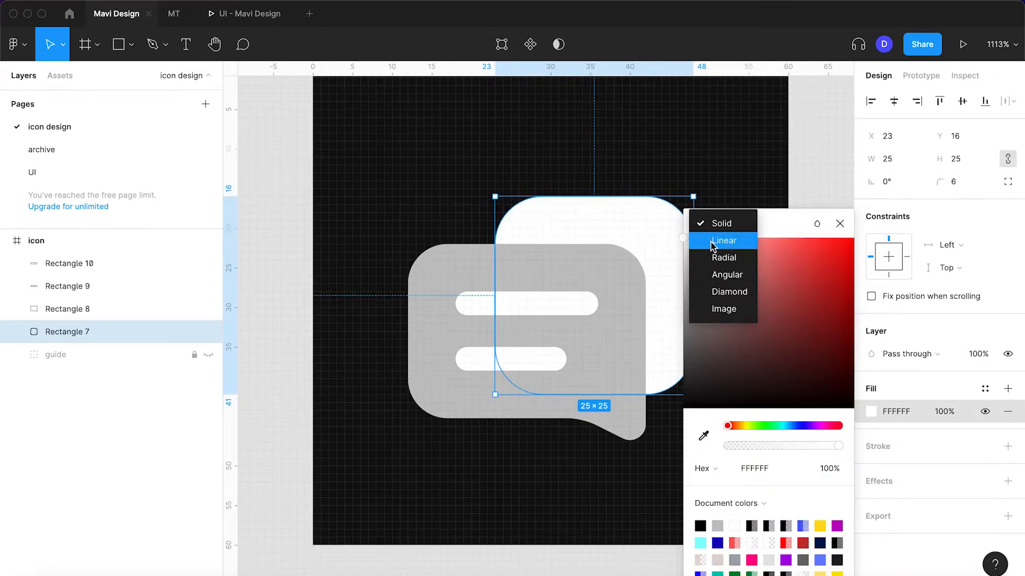
{"action": "left_click", "coordinate": [722, 241]}
{"action": "scroll", "coordinate": [633, 327], "scroll_direction": "right", "scroll_amount": 3}
{"action": "left_click", "coordinate": [841, 208]}
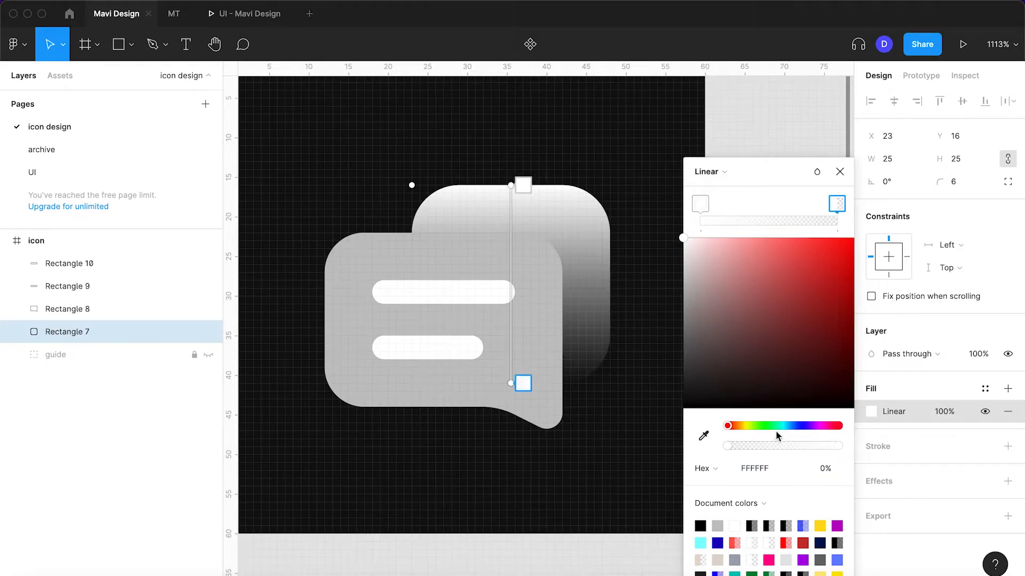
{"action": "left_click_drag", "start_coordinate": [766, 451], "coordinate": [862, 456]}
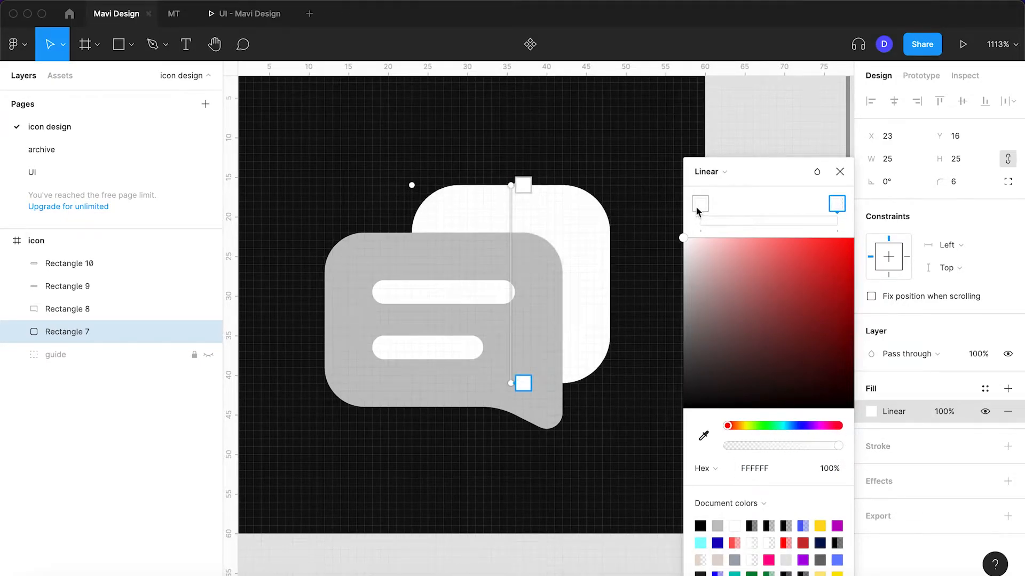
Color the gradient's start stop blue (3F69FF) and its end stop cyan (00F0FF)
{"action": "left_click_drag", "start_coordinate": [782, 426], "coordinate": [797, 427]}
{"action": "left_click_drag", "start_coordinate": [826, 279], "coordinate": [808, 228]}
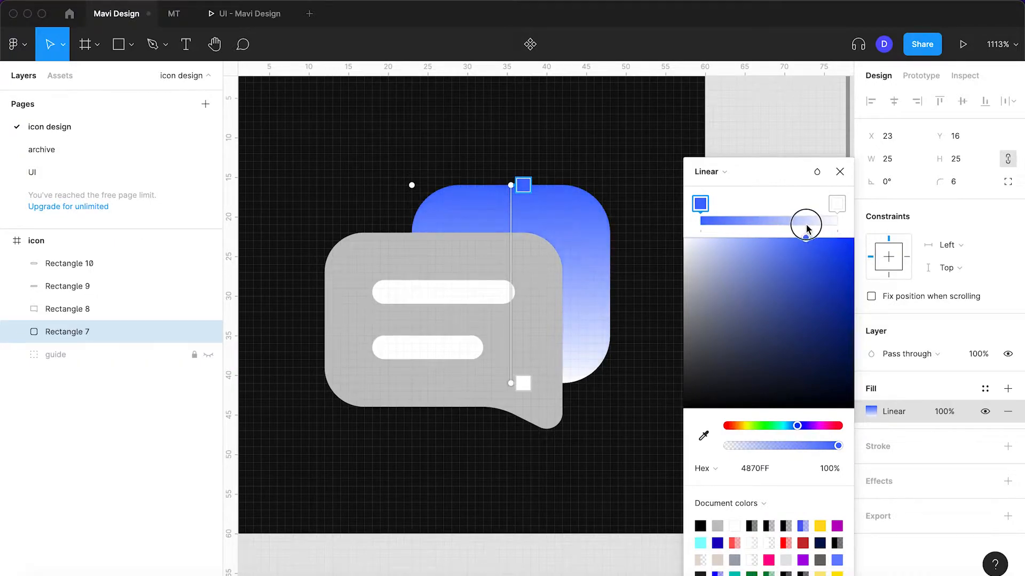
{"action": "left_click", "coordinate": [837, 203]}
{"action": "left_click_drag", "start_coordinate": [796, 424], "coordinate": [792, 428]}
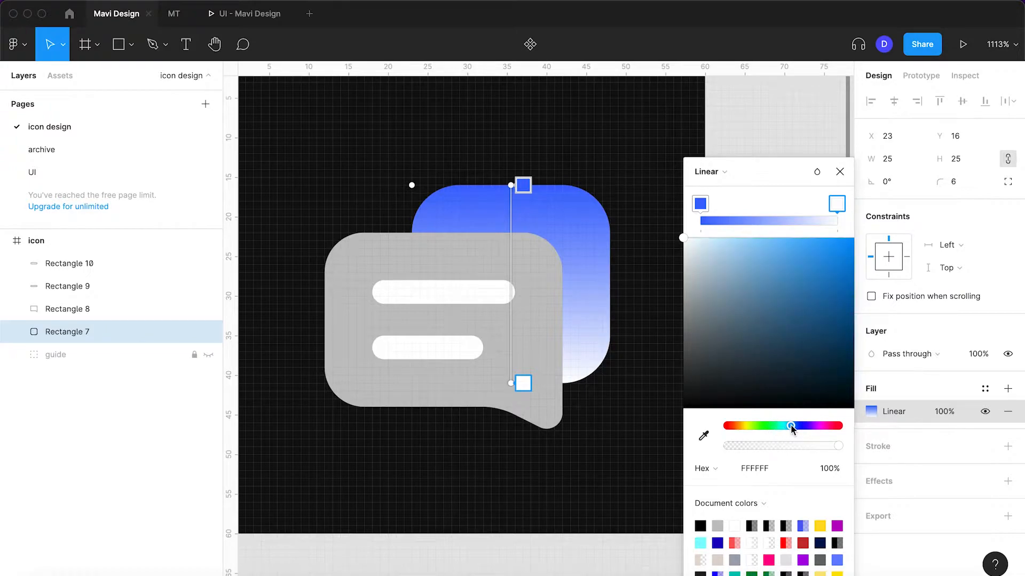
{"action": "left_click_drag", "start_coordinate": [830, 251], "coordinate": [847, 247]}
{"action": "left_click_drag", "start_coordinate": [789, 430], "coordinate": [784, 430]}
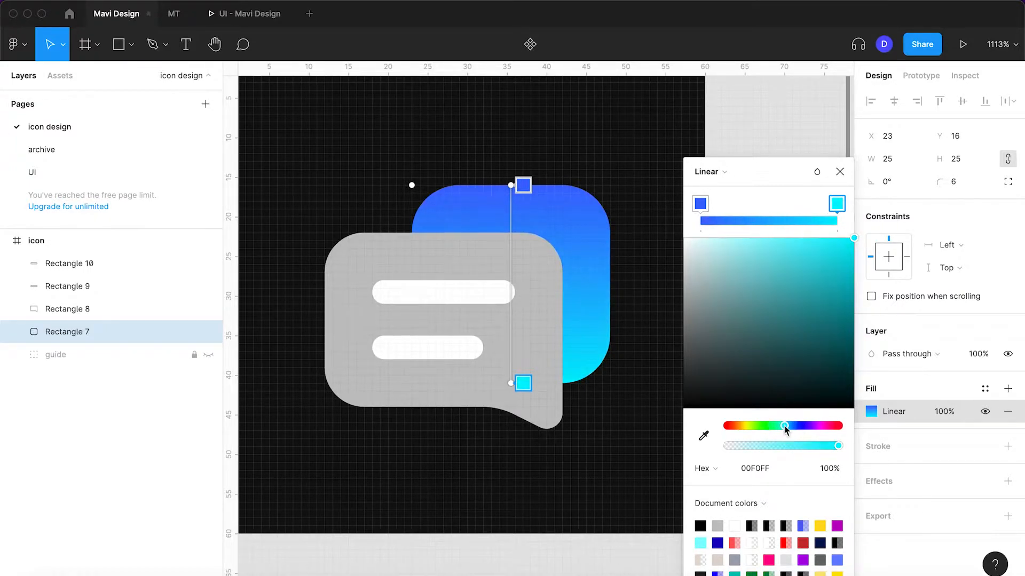
Swap the two gradient stops so that the rounded square runs from cyan at its top to blue at its bottom
{"action": "mouse_move", "coordinate": [701, 204]}
{"action": "left_mouse_down"}
{"action": "mouse_move", "coordinate": [783, 210]}
{"action": "mouse_move", "coordinate": [700, 205]}
{"action": "left_mouse_up"}
{"action": "left_click_drag", "start_coordinate": [779, 208], "coordinate": [865, 227]}
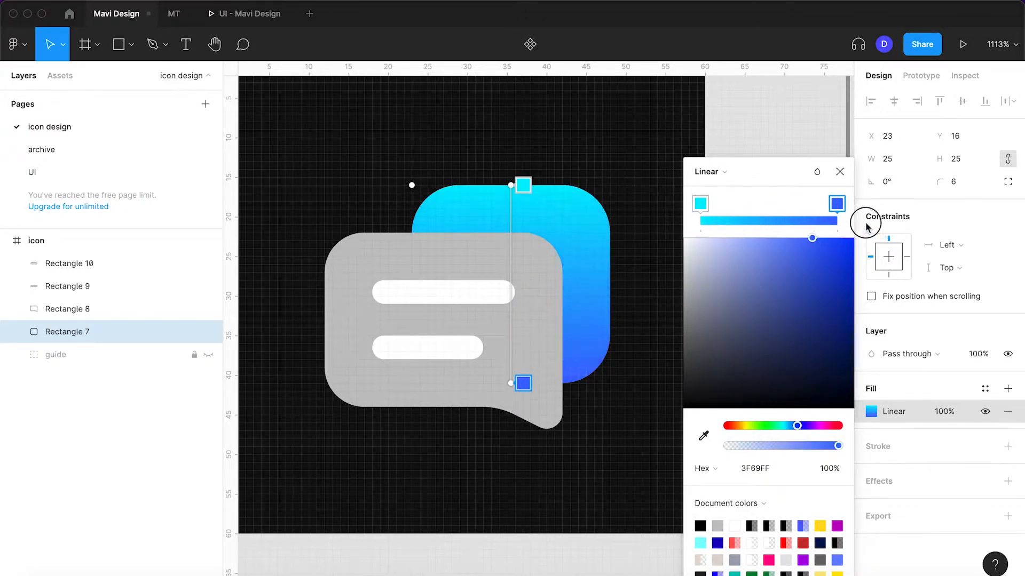
{"action": "left_click", "coordinate": [840, 179]}
{"action": "left_click", "coordinate": [767, 233]}
Set the speech bubble's fill to FFFFFF at 70% opacity
{"action": "scroll", "coordinate": [766, 233], "scroll_direction": "down", "scroll_amount": 2}
{"action": "scroll", "coordinate": [767, 233], "scroll_direction": "left", "scroll_amount": 2}
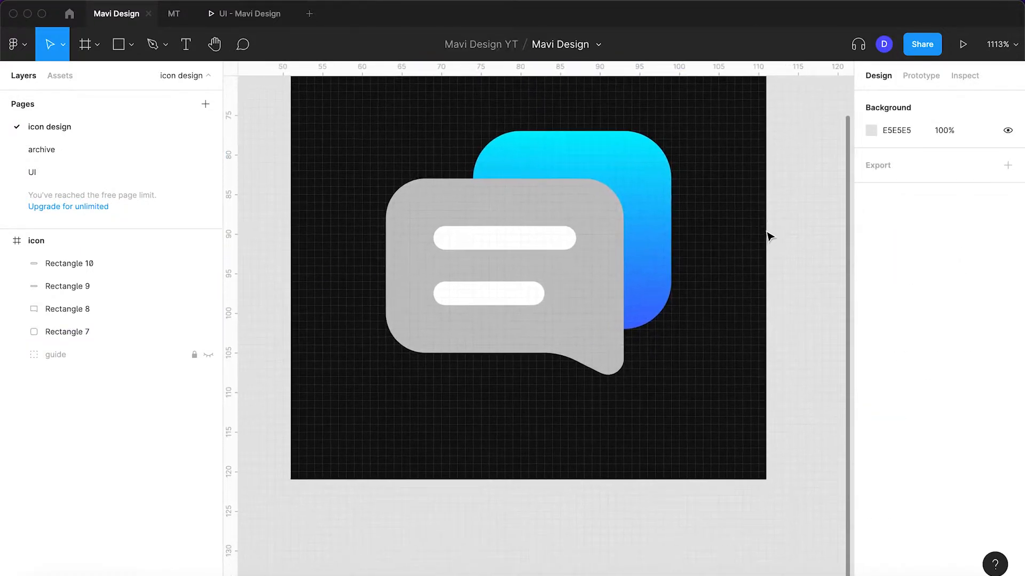
{"action": "left_click", "coordinate": [606, 333]}
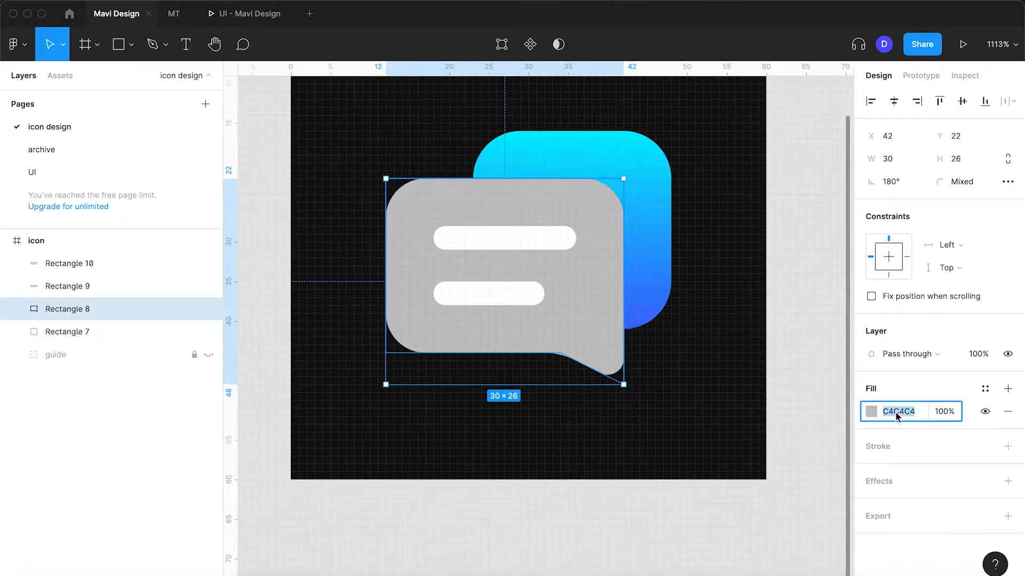
{"action": "type", "text": "ffffff"}
{"action": "key", "text": "Return"}
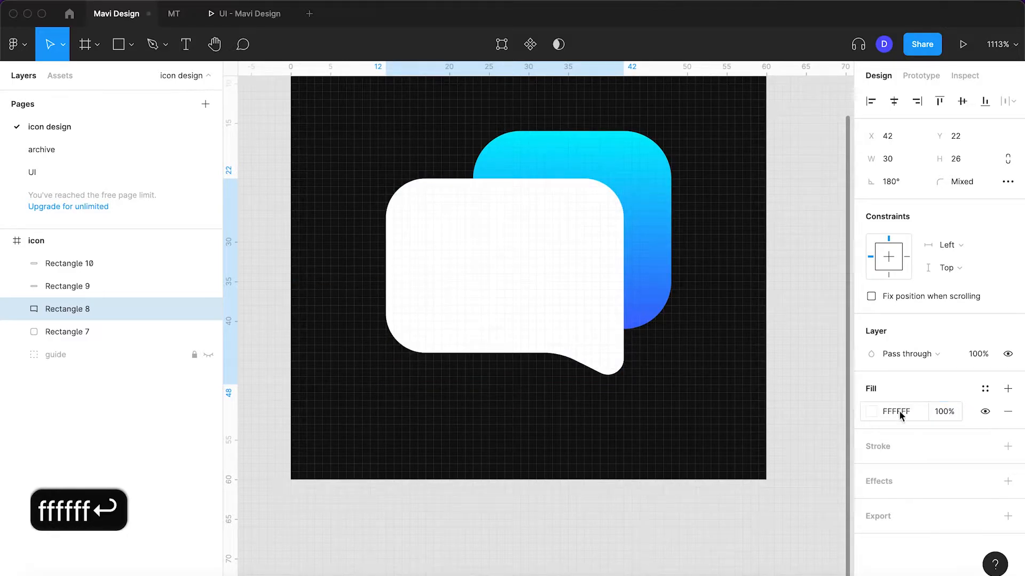
{"action": "left_click", "coordinate": [943, 414]}
{"action": "key", "text": "shift+Down"}
{"action": "key", "text": "shift+Down"}
{"action": "key", "text": "shift+Down"}
{"action": "key", "text": "Return"}
{"action": "left_click", "coordinate": [803, 388]}
Add a drop shadow to the speech bubble with a Y offset of 14
{"action": "scroll", "coordinate": [803, 389], "scroll_direction": "up", "scroll_amount": 1}
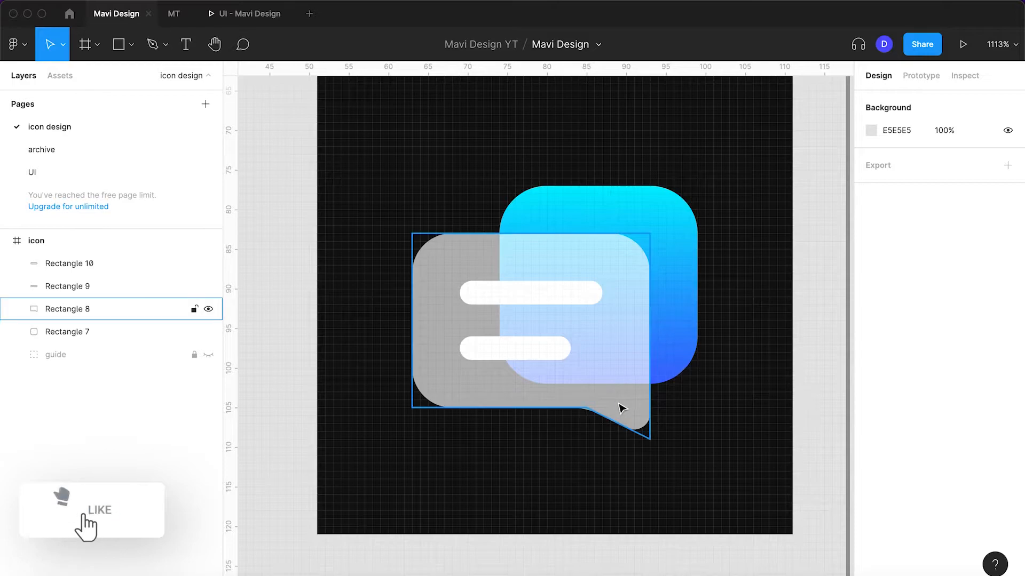
{"action": "left_click", "coordinate": [622, 409]}
{"action": "left_click", "coordinate": [1008, 481]}
{"action": "left_click", "coordinate": [871, 505]}
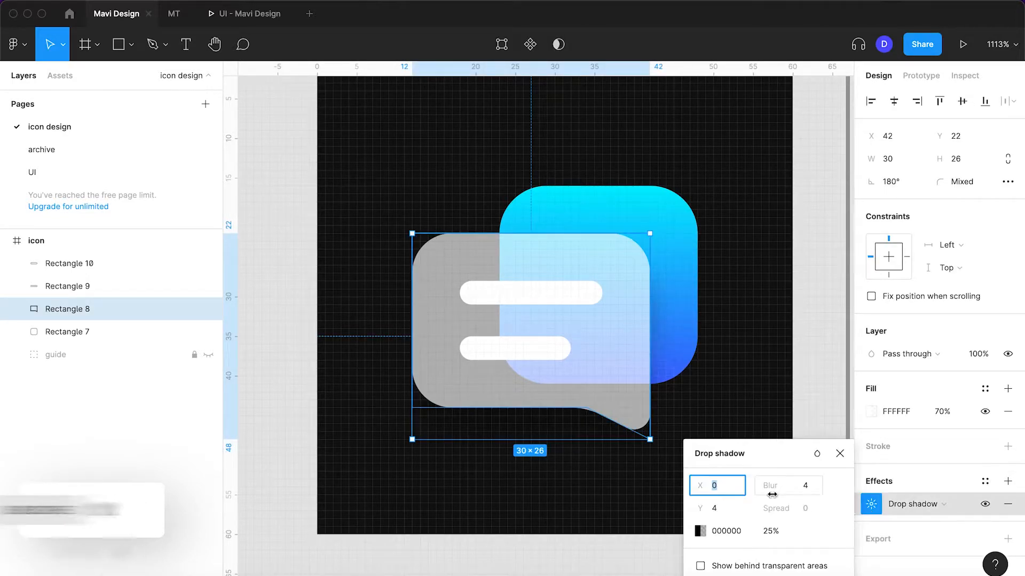
{"action": "left_click", "coordinate": [729, 512]}
{"action": "key", "text": "shift+Up"}
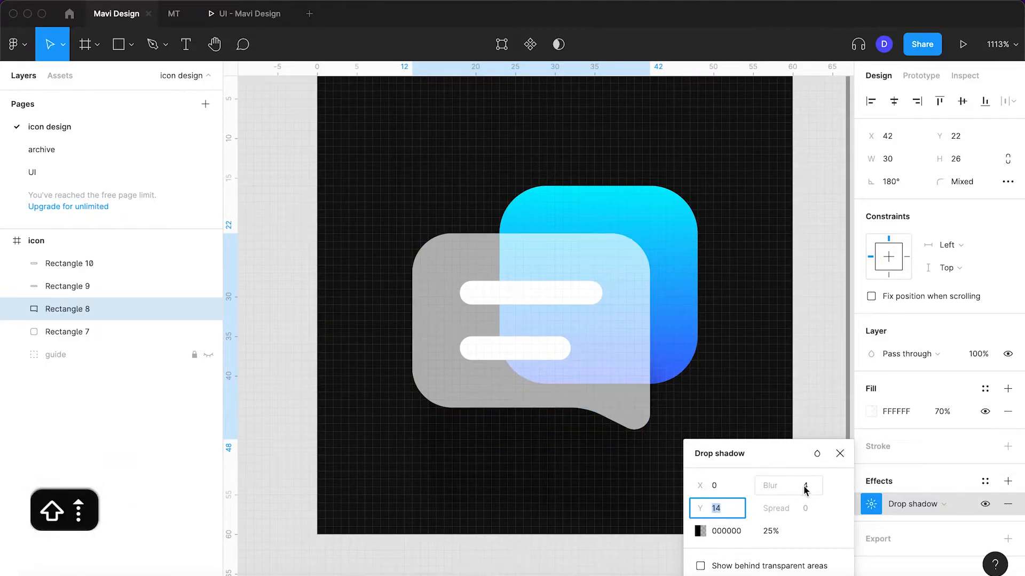
Add a second effect to the speech bubble and change it to a background blur
{"action": "left_click", "coordinate": [1007, 481]}
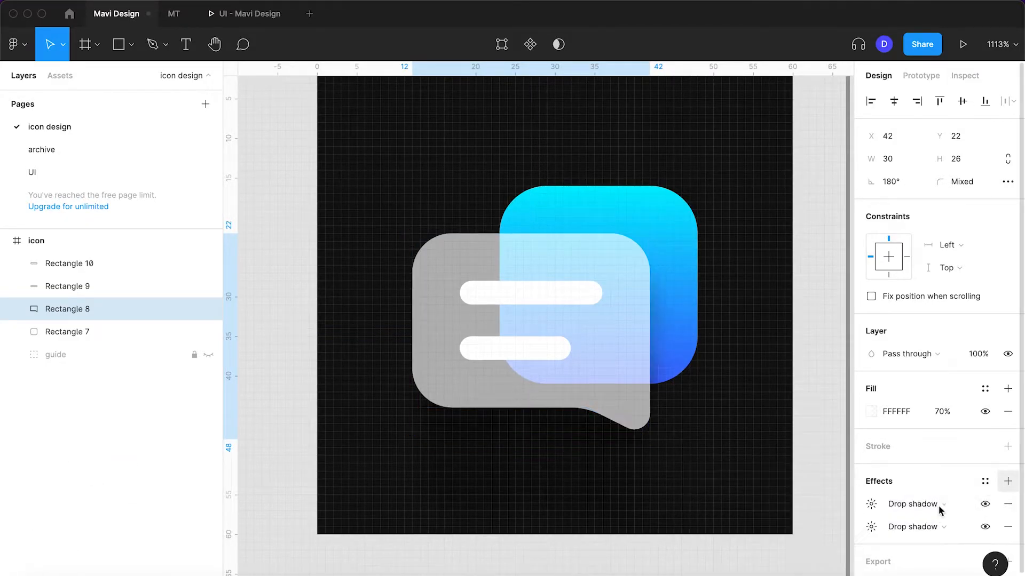
{"action": "left_click", "coordinate": [943, 506]}
{"action": "left_click", "coordinate": [931, 540]}
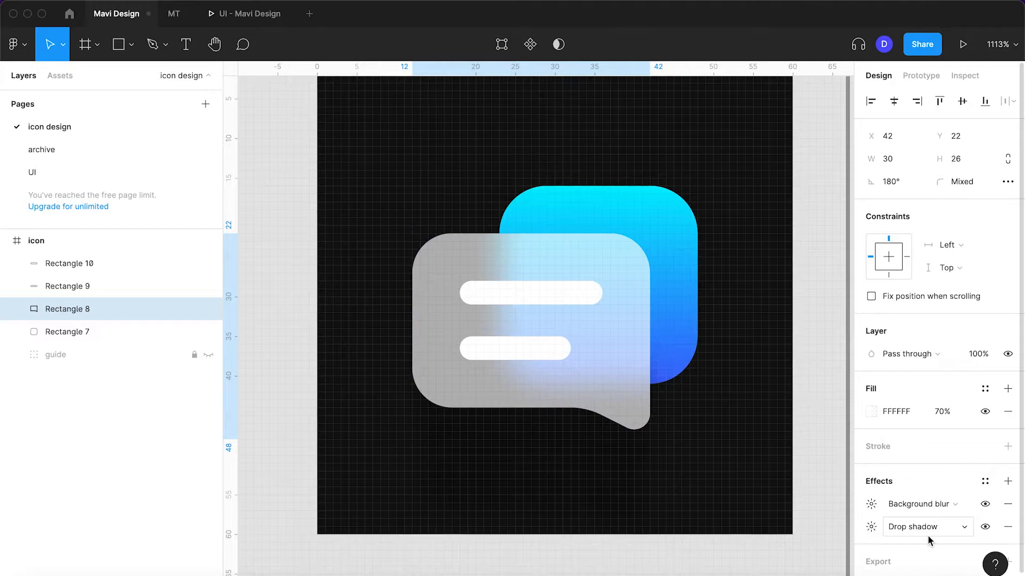
Lower the opacity of the speech bubble's white fill to 40%
{"action": "left_click", "coordinate": [943, 414]}
{"action": "key", "text": "shift+Down"}
{"action": "key", "text": "shift+Down"}
{"action": "key", "text": "shift+Down"}
{"action": "key", "text": "shift+Down"}
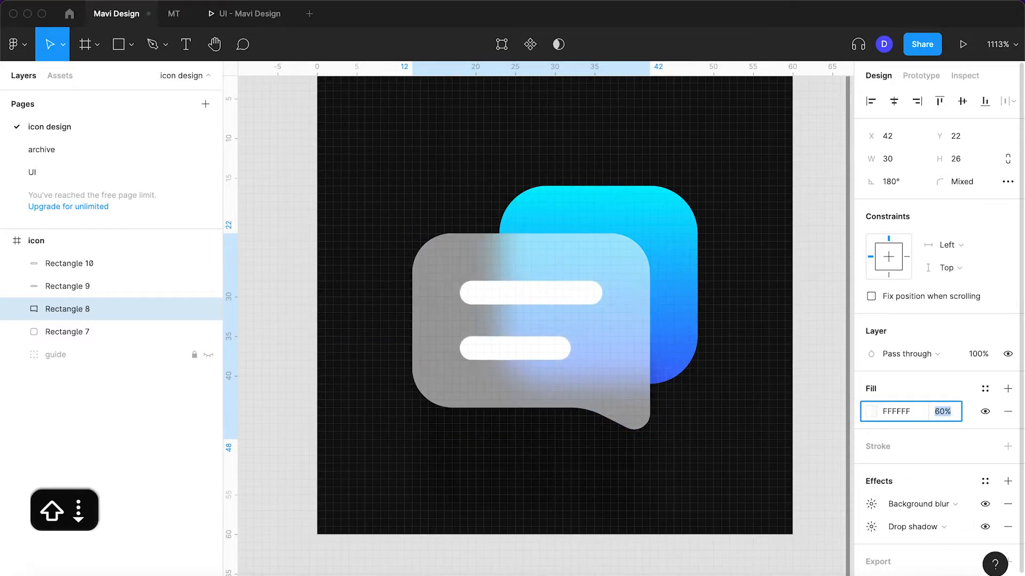
{"action": "key", "text": "shift+Up"}
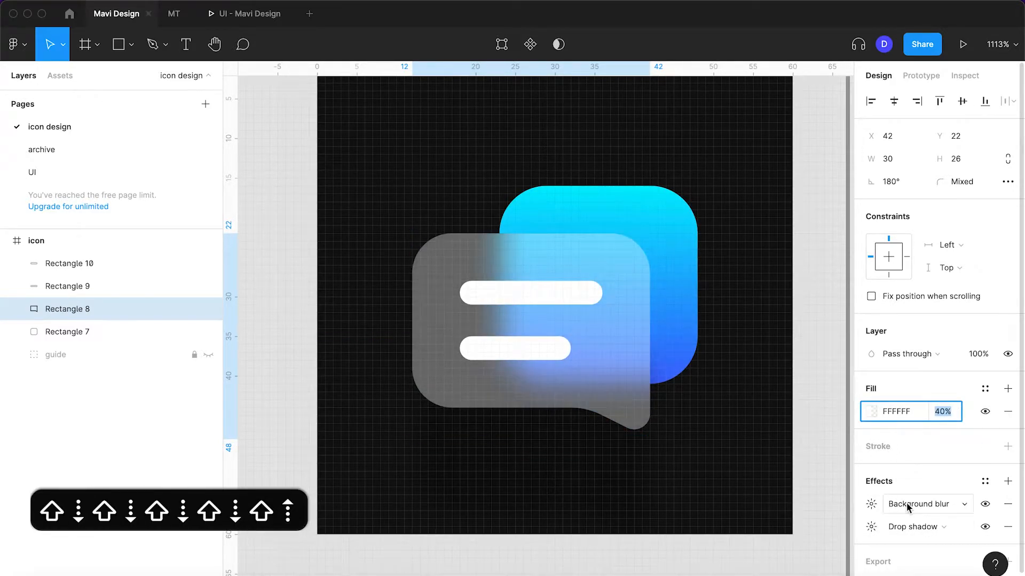
Set the speech bubble's background blur to 6, trying stronger values first
{"action": "left_click", "coordinate": [871, 504]}
{"action": "key", "text": "shift+Up"}
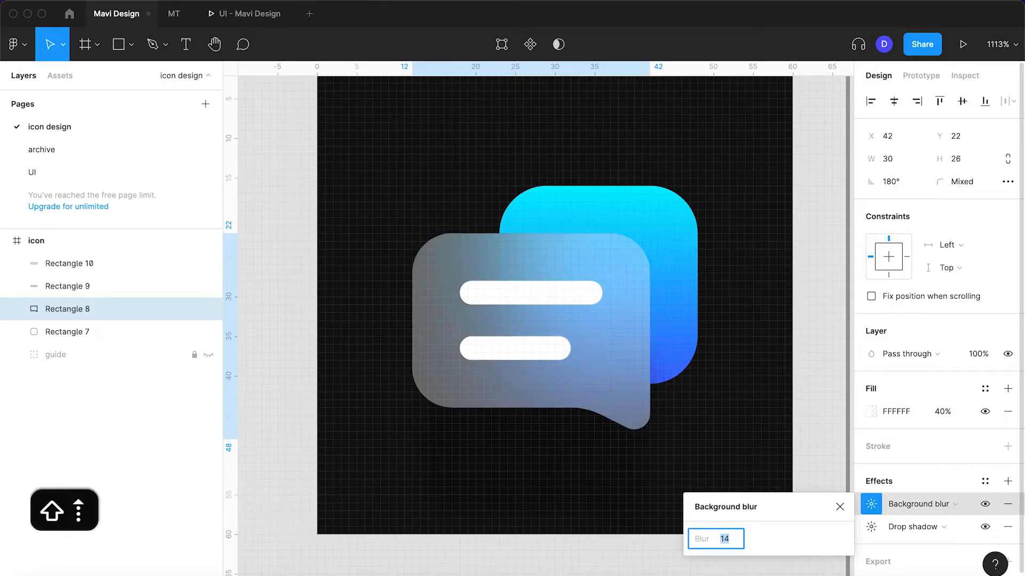
{"action": "key", "text": "shift+Down"}
{"action": "key", "text": "Up"}
{"action": "key", "text": "Up"}
{"action": "key", "text": "Up"}
{"action": "key", "text": "Down"}
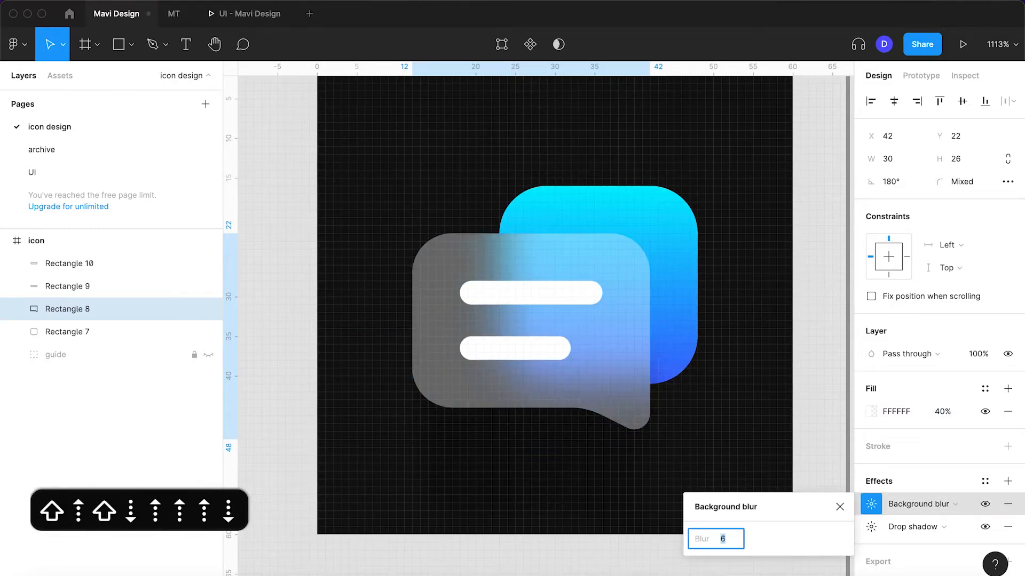
{"action": "scroll", "coordinate": [587, 343], "scroll_direction": "down", "scroll_amount": 2}
{"action": "scroll", "coordinate": [587, 344], "scroll_direction": "up", "scroll_amount": 3}
{"action": "key", "text": "Return"}
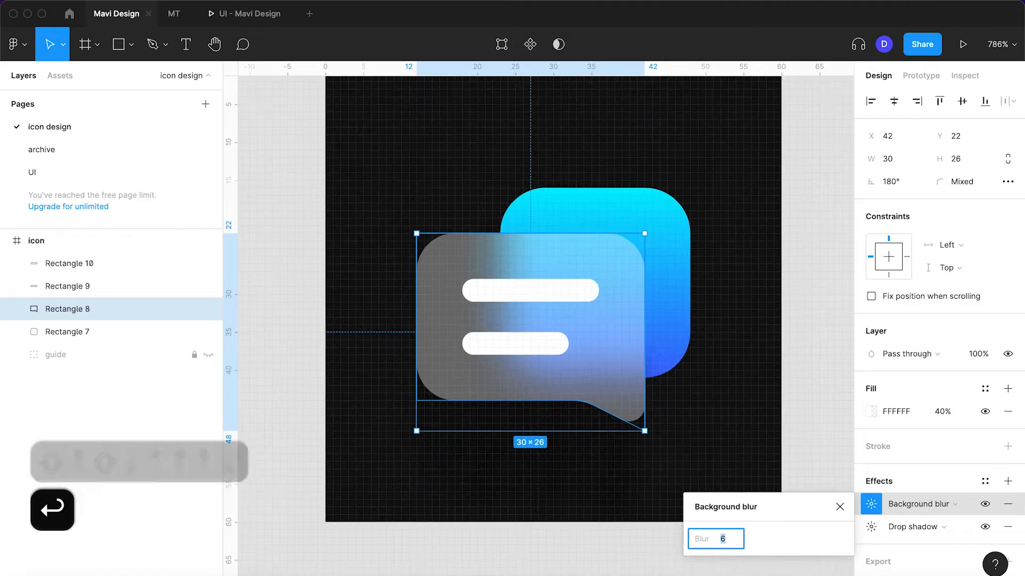
{"action": "left_click", "coordinate": [814, 415]}
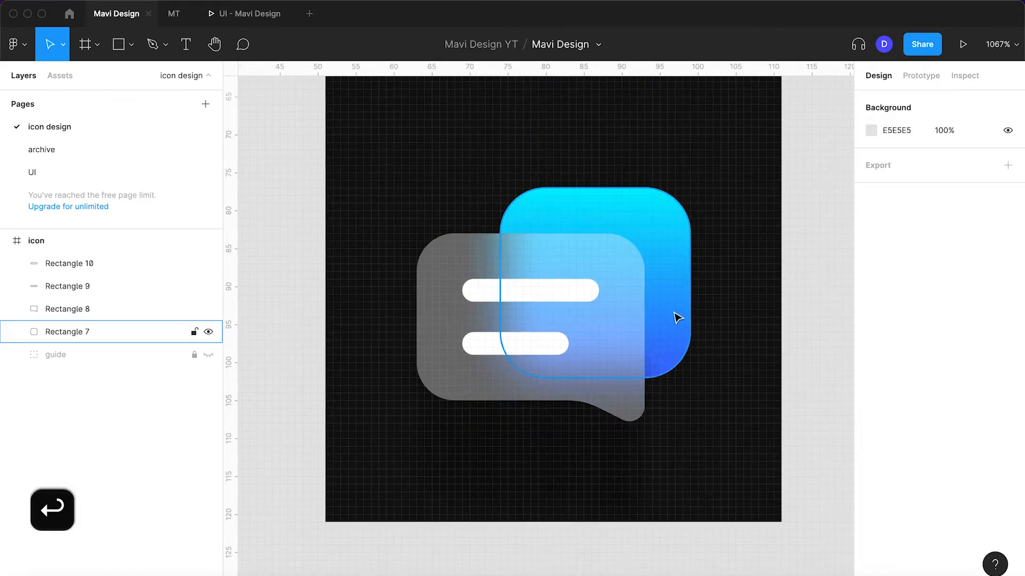
Copy the rounded square's linear gradient fill and paste it onto the speech bubble as an additional fill
{"action": "left_click", "coordinate": [678, 316]}
{"action": "left_click", "coordinate": [859, 411]}
{"action": "key", "text": "super+c"}
{"action": "left_click", "coordinate": [624, 349]}
{"action": "key", "text": "super+v"}
Lower the opacity of the speech bubble's linear gradient fill to 10%
{"action": "left_click", "coordinate": [942, 411]}
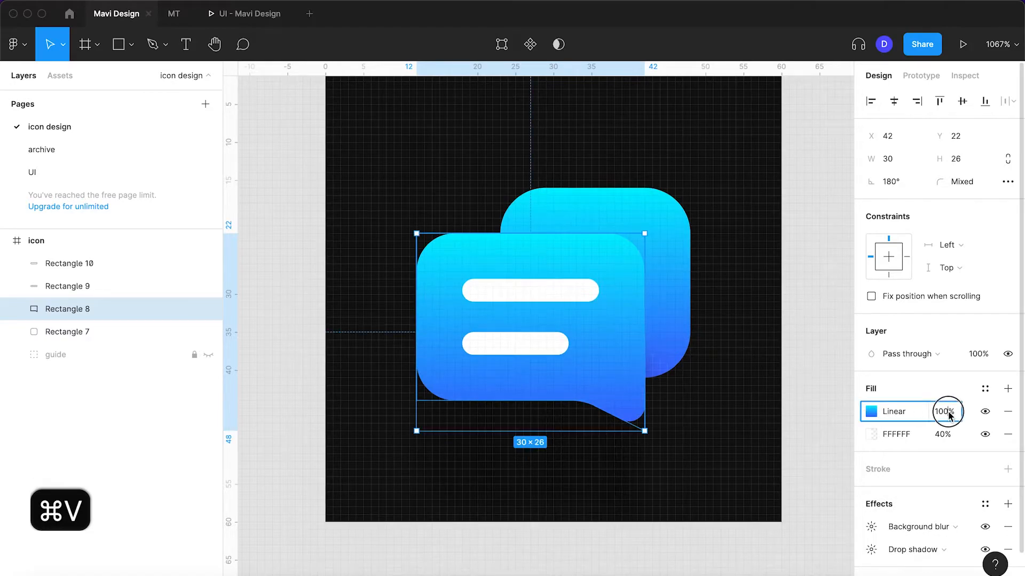
{"action": "key", "text": "shift+Down"}
{"action": "key", "text": "shift+Down"}
{"action": "key", "text": "shift+Down"}
{"action": "key", "text": "shift+Down"}
{"action": "key", "text": "shift+Down"}
{"action": "key", "text": "shift+Down"}
{"action": "key", "text": "shift+Down"}
{"action": "key", "text": "shift+Down"}
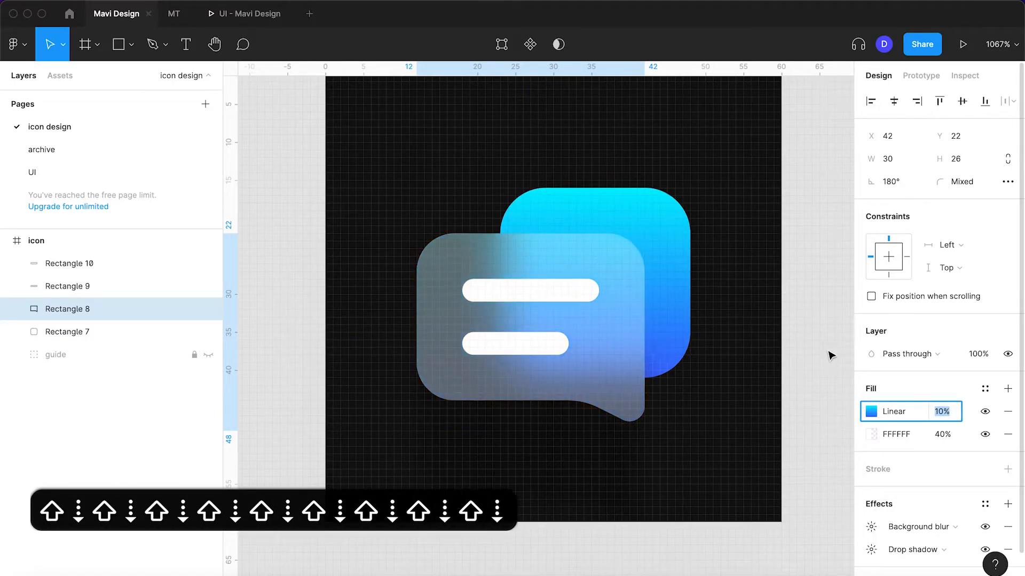
{"action": "key", "text": "shift+Up"}
{"action": "key", "text": "shift+Down"}
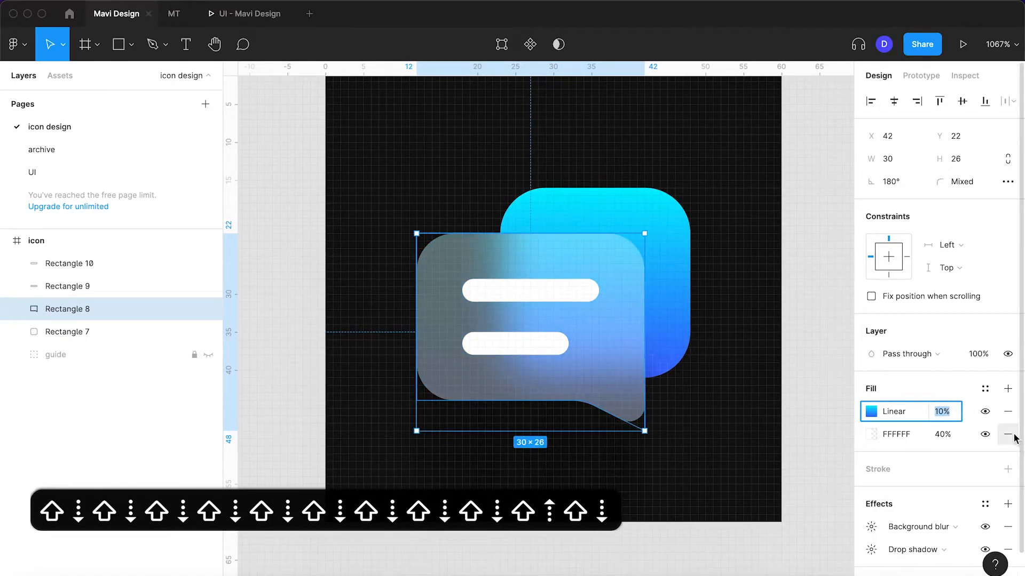
Remove the speech bubble's white fill and set its linear gradient fill opacity to 30%
{"action": "left_click", "coordinate": [1008, 434]}
{"action": "left_click", "coordinate": [943, 411]}
{"action": "key", "text": "shift+Up"}
{"action": "key", "text": "shift+Up"}
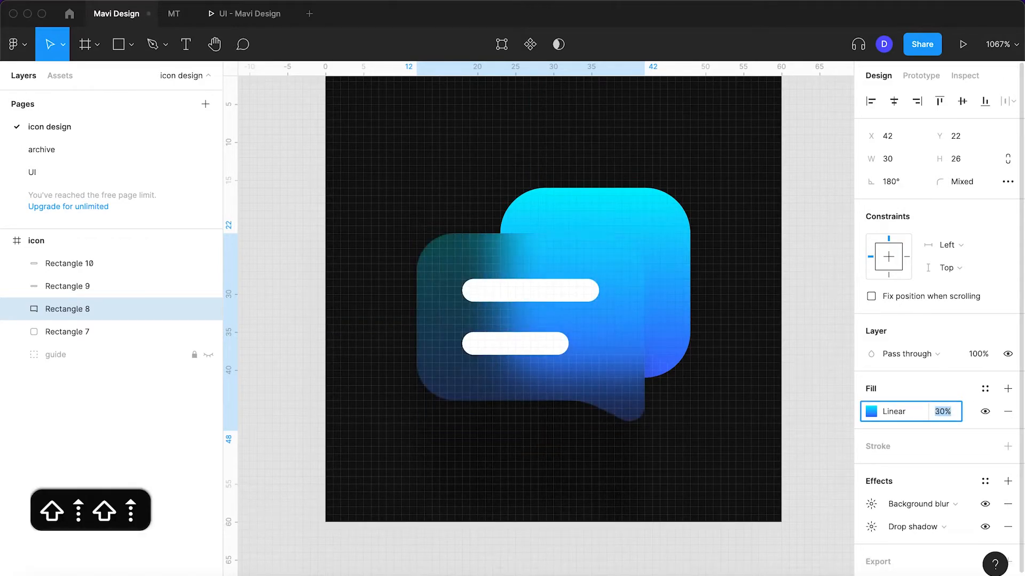
{"action": "scroll", "coordinate": [796, 334], "scroll_direction": "down", "scroll_amount": 5}
{"action": "left_click", "coordinate": [818, 337]}
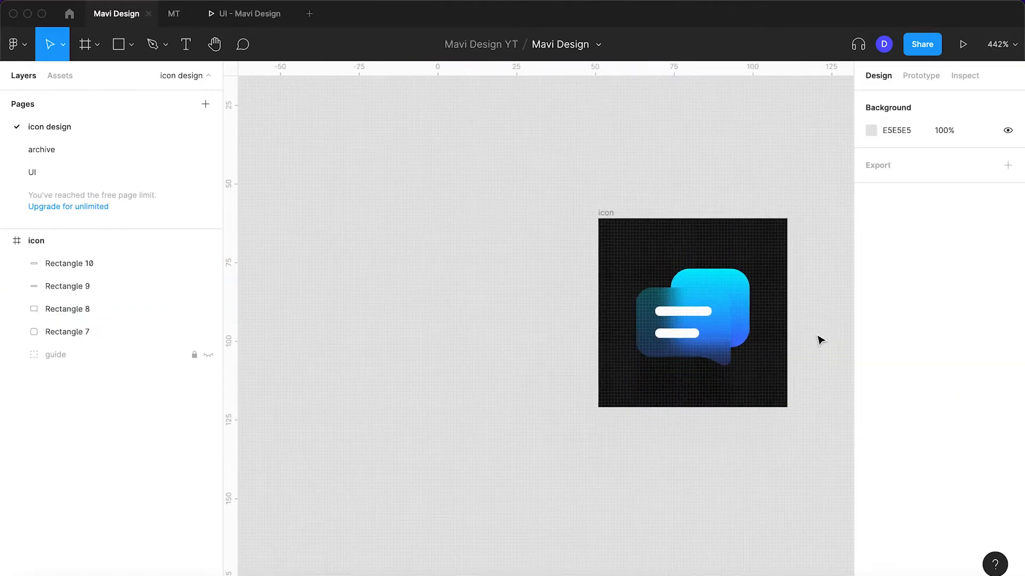
Fine-tune the opacity of the speech bubble's linear gradient fill to 33%
{"action": "scroll", "coordinate": [819, 338], "scroll_direction": "up", "scroll_amount": 5}
{"action": "left_click", "coordinate": [623, 367]}
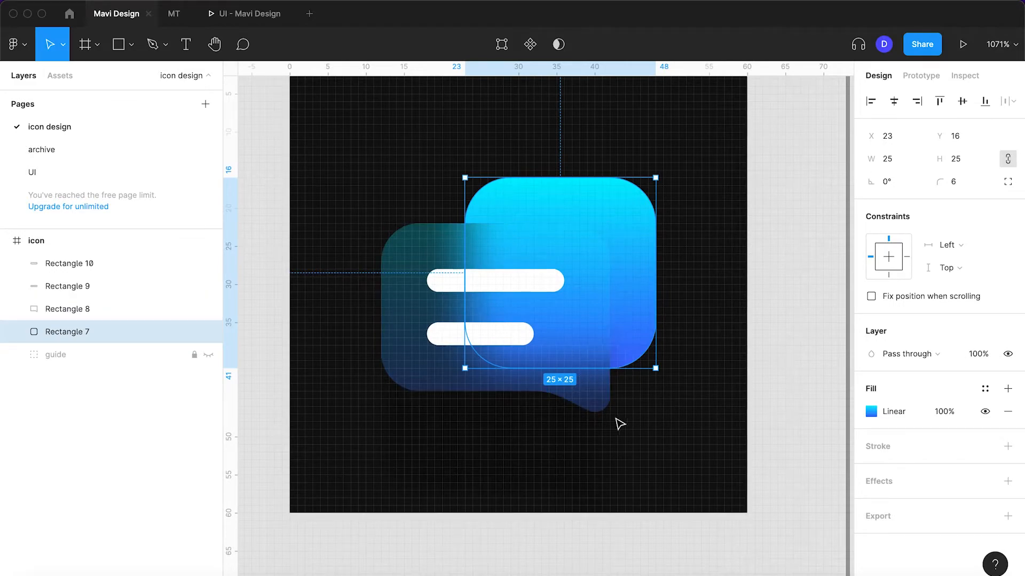
{"action": "left_click", "coordinate": [593, 412]}
{"action": "left_click", "coordinate": [942, 412]}
{"action": "key", "text": "Up"}
{"action": "key", "text": "Up"}
{"action": "key", "text": "Up"}
{"action": "key", "text": "Up"}
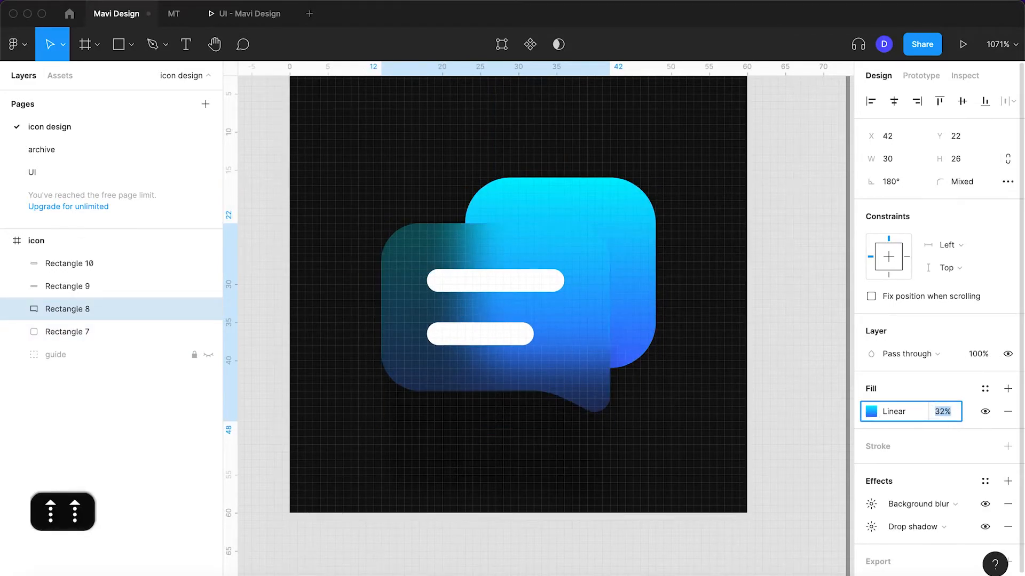
{"action": "key", "text": "Down"}
{"action": "key", "text": "Down"}
{"action": "key", "text": "Down"}
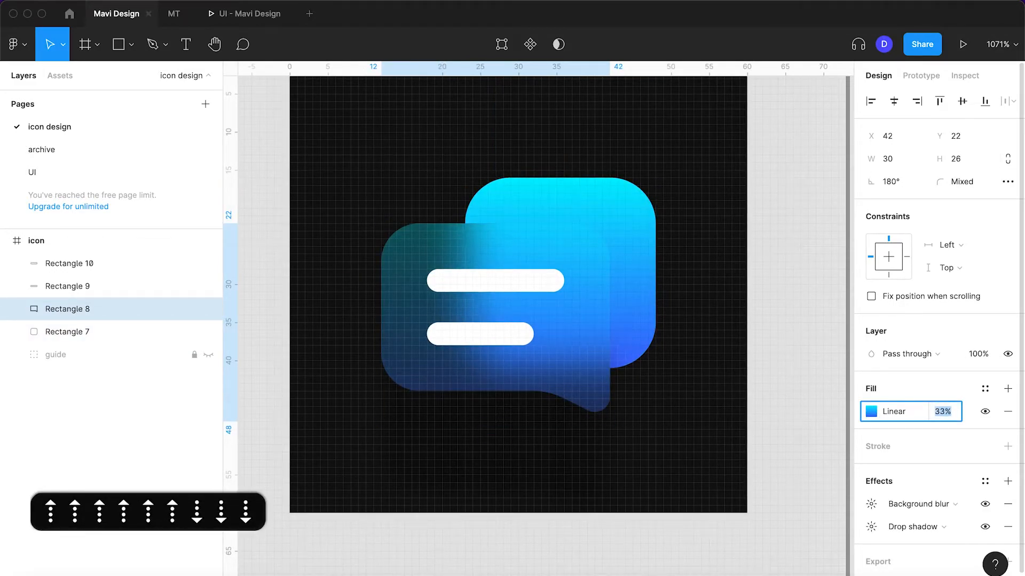
Add a white FFFFFF fill at 20% opacity to the speech bubble and place it beneath the linear gradient fill
{"action": "left_click", "coordinate": [1012, 391]}
{"action": "left_click", "coordinate": [897, 412]}
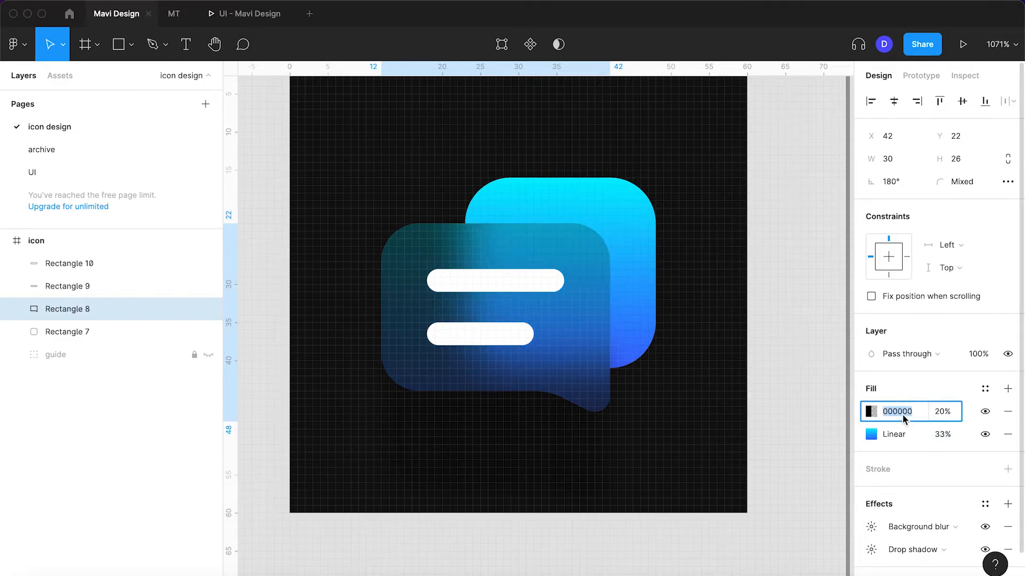
{"action": "type", "text": "ffffff"}
{"action": "key", "text": "Return"}
{"action": "left_click_drag", "start_coordinate": [857, 411], "coordinate": [860, 447]}
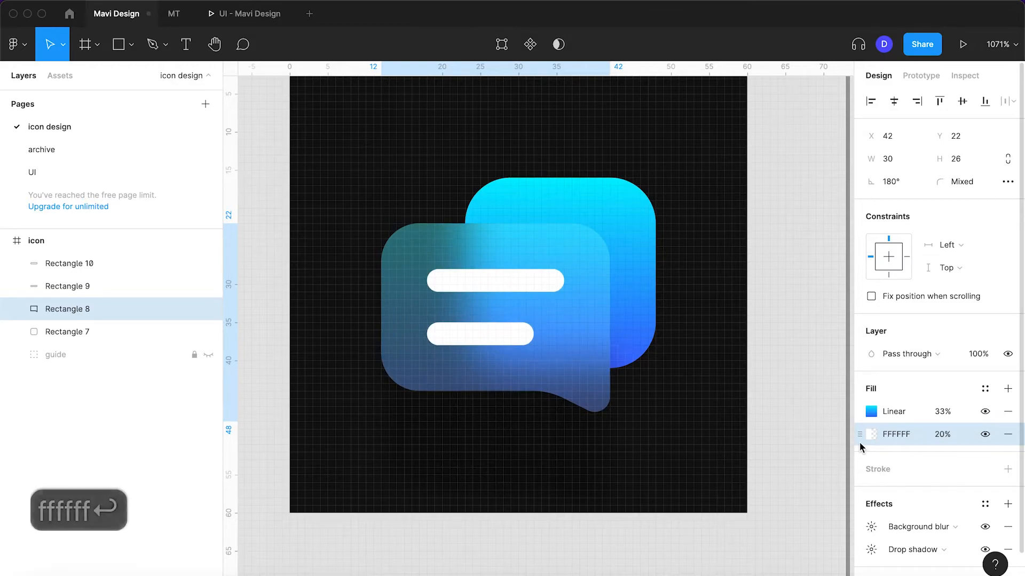
{"action": "left_click", "coordinate": [941, 436]}
{"action": "key", "text": "shift+Up"}
{"action": "key", "text": "shift+Up"}
{"action": "key", "text": "shift+Down"}
{"action": "key", "text": "shift+Down"}
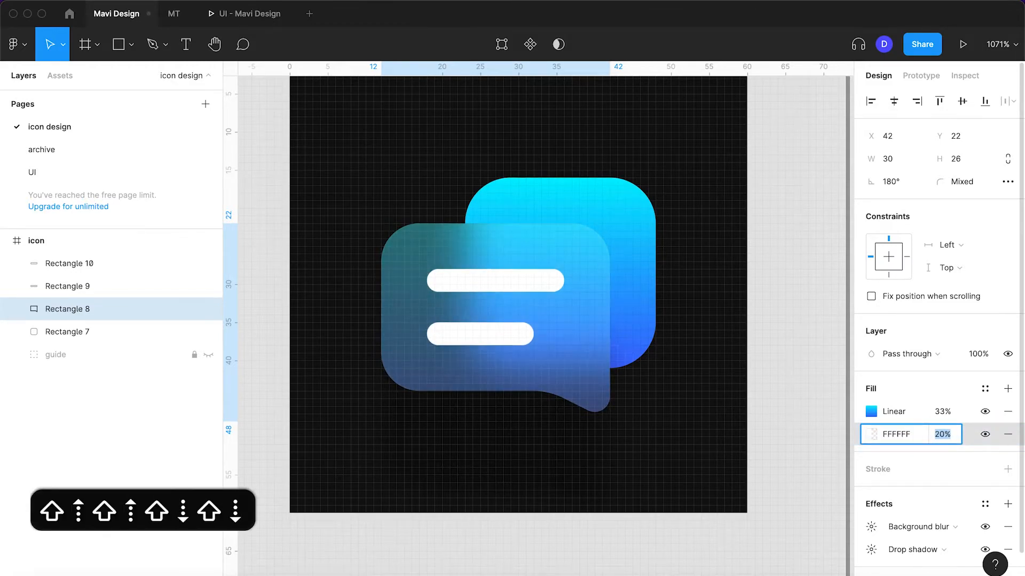
Reduce the opacity of the speech bubble's linear gradient fill to 24%
{"action": "left_click", "coordinate": [944, 412]}
{"action": "key", "text": "shift+Down"}
{"action": "key", "text": "shift+Down"}
{"action": "key", "text": "shift+Up"}
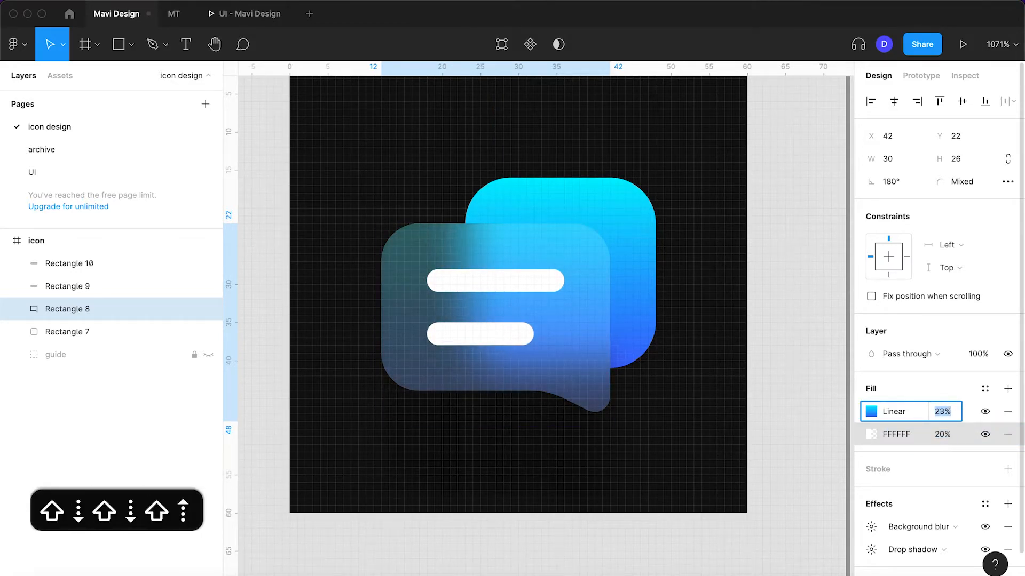
{"action": "key", "text": "Up"}
{"action": "key", "text": "Up"}
{"action": "key", "text": "Down"}
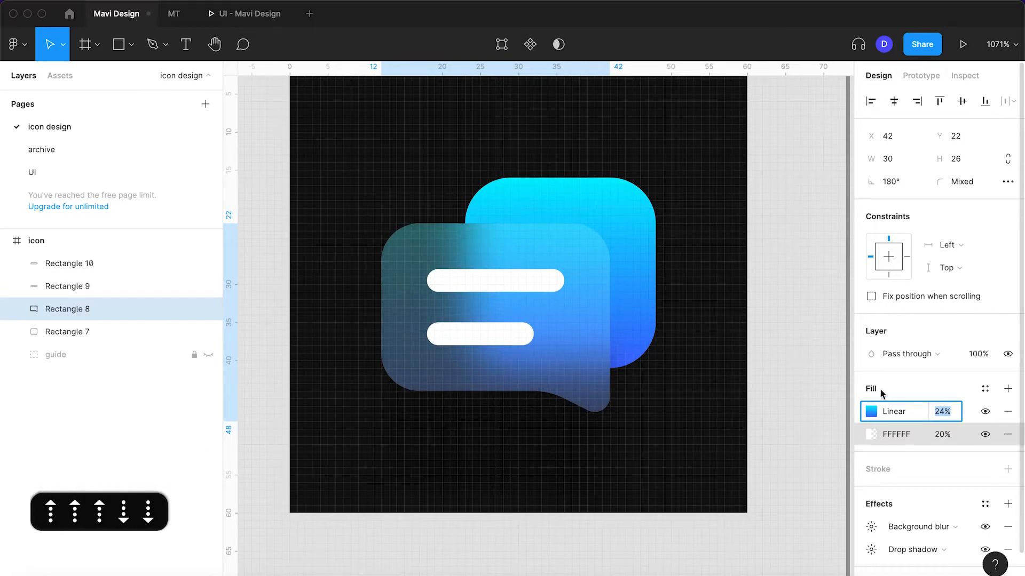
{"action": "key", "text": "Return"}
{"action": "left_click", "coordinate": [818, 384]}
Hide the pixel grid on the canvas
{"action": "left_click", "coordinate": [571, 368]}
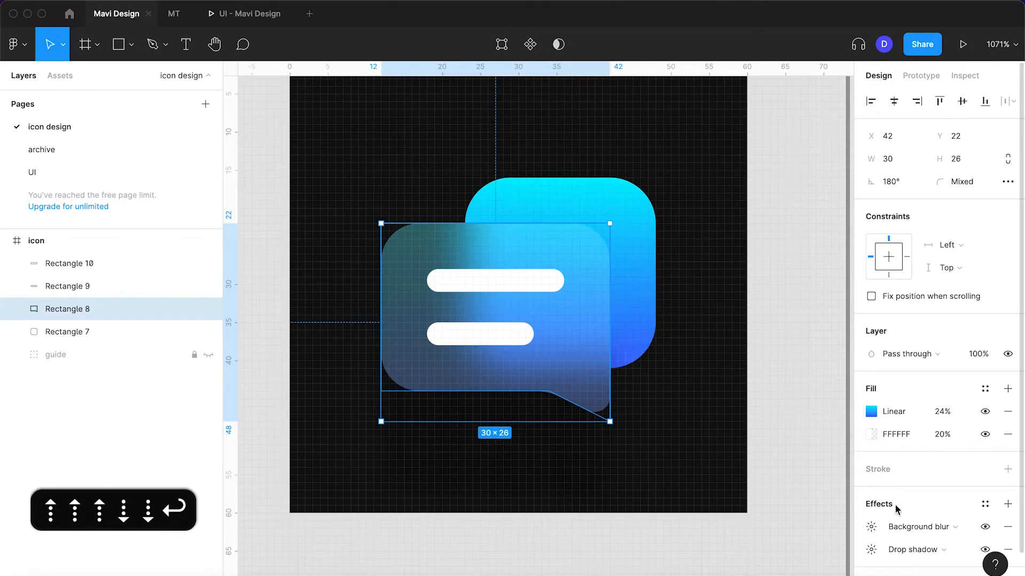
{"action": "key", "text": "super+apostrophe"}
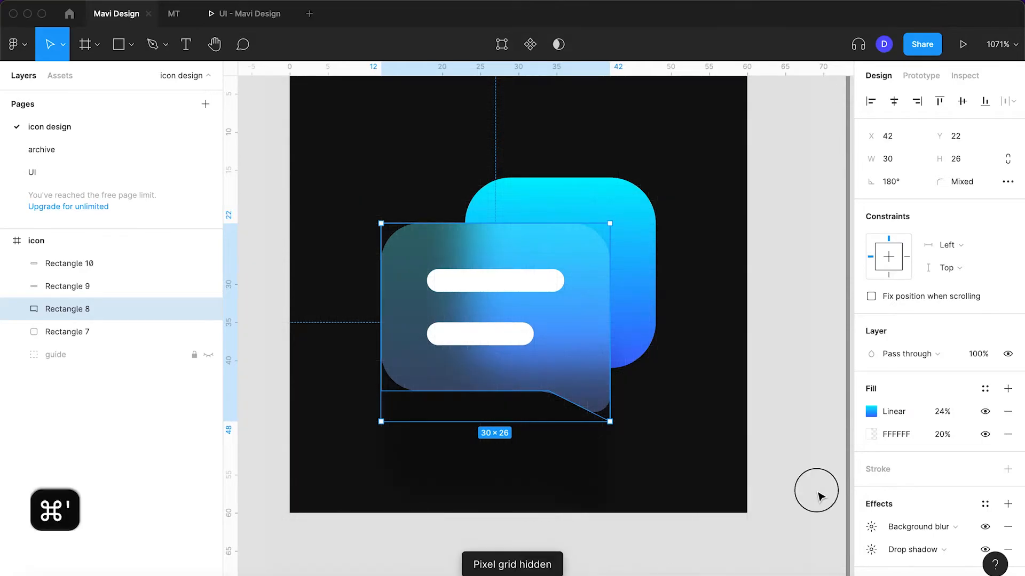
{"action": "left_click", "coordinate": [818, 496]}
{"action": "scroll", "coordinate": [819, 497], "scroll_direction": "left", "scroll_amount": 2}
Set the speech bubble's drop shadow to a blur of 24 and an opacity of 45%
{"action": "left_click", "coordinate": [636, 366]}
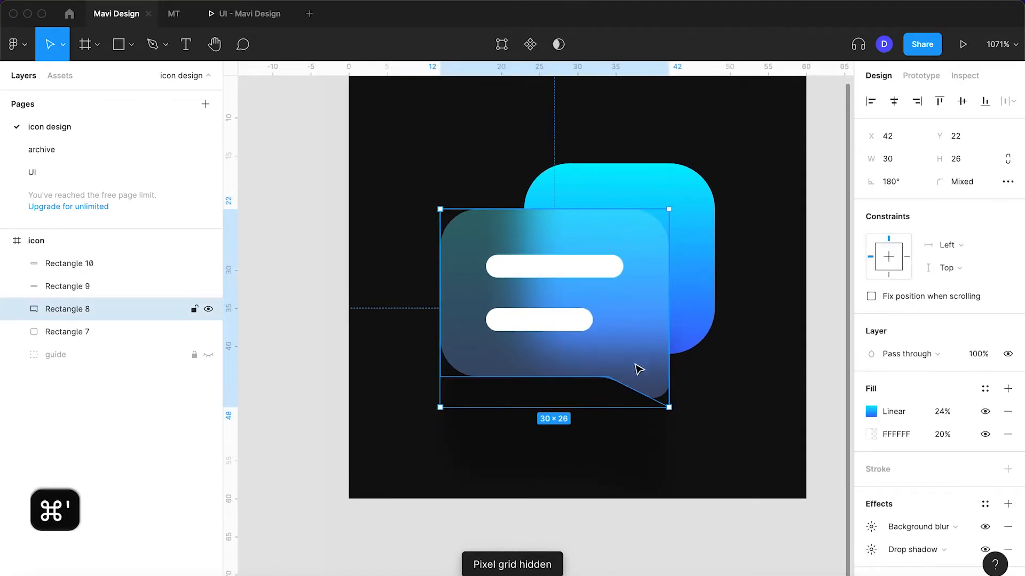
{"action": "left_click", "coordinate": [871, 527]}
{"action": "left_click", "coordinate": [871, 550]}
{"action": "left_click", "coordinate": [805, 485]}
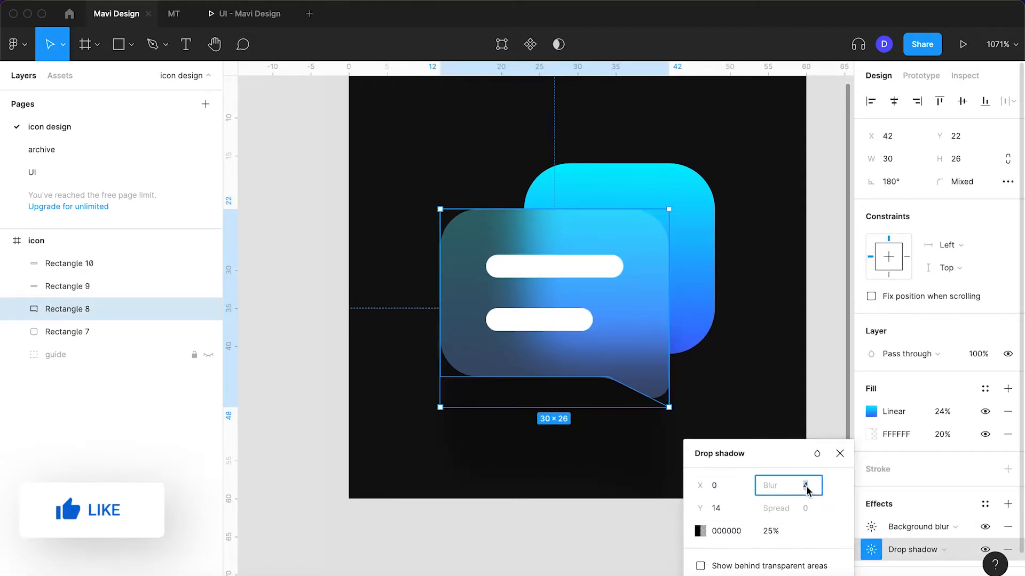
{"action": "key", "text": "shift+Up"}
{"action": "left_click", "coordinate": [773, 530]}
{"action": "key", "text": "shift+Up"}
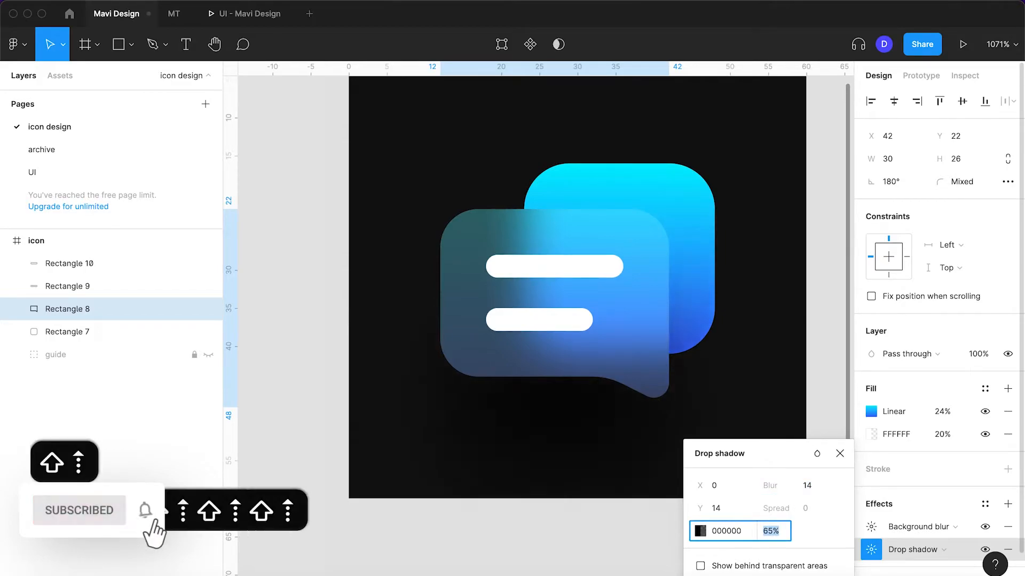
{"action": "key", "text": "shift+Up"}
{"action": "left_click", "coordinate": [726, 509]}
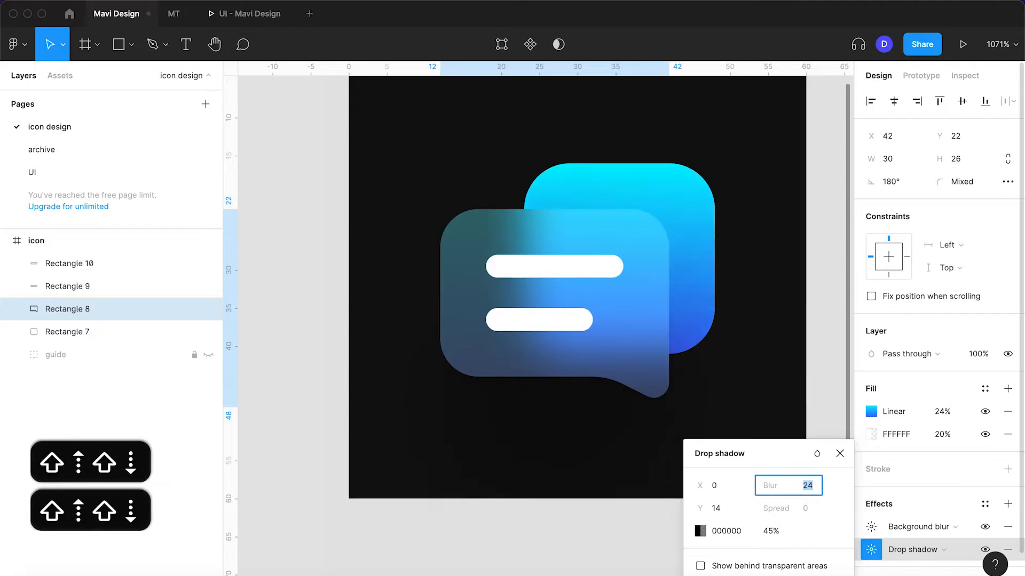
{"action": "key", "text": "Return"}
{"action": "left_click", "coordinate": [839, 453]}
Add a 0.25 inside stroke in white FFFFFF to the speech bubble
{"action": "left_click", "coordinate": [558, 268]}
{"action": "left_click", "coordinate": [654, 322]}
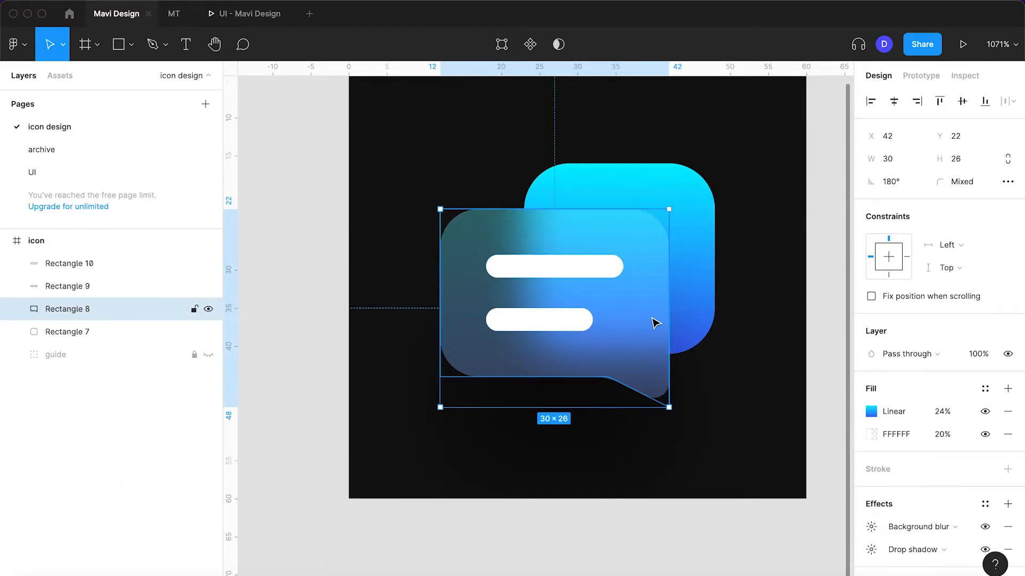
{"action": "left_click", "coordinate": [1007, 470]}
{"action": "left_click", "coordinate": [906, 516]}
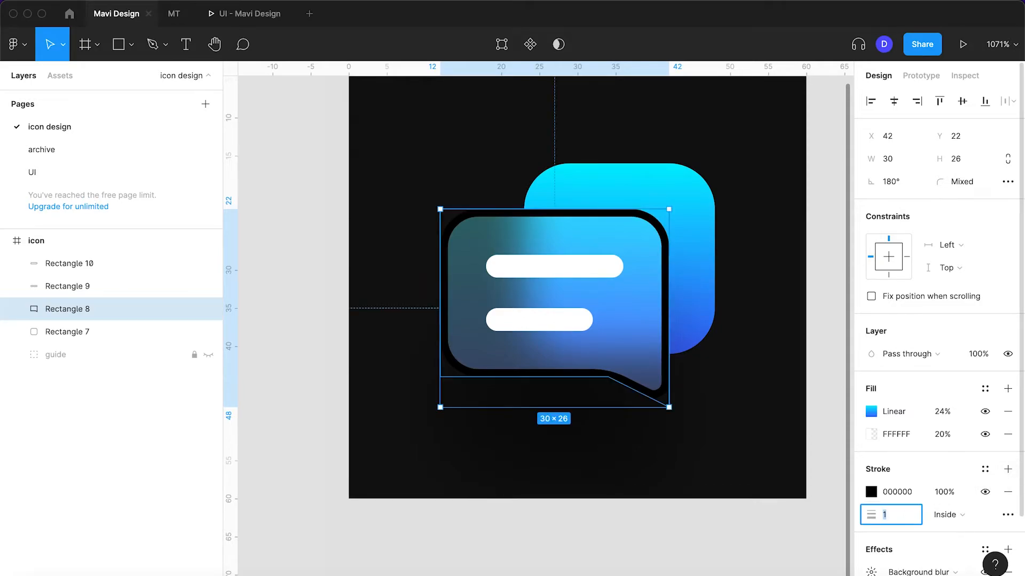
{"action": "type", "text": "0.25"}
{"action": "key", "text": "Return"}
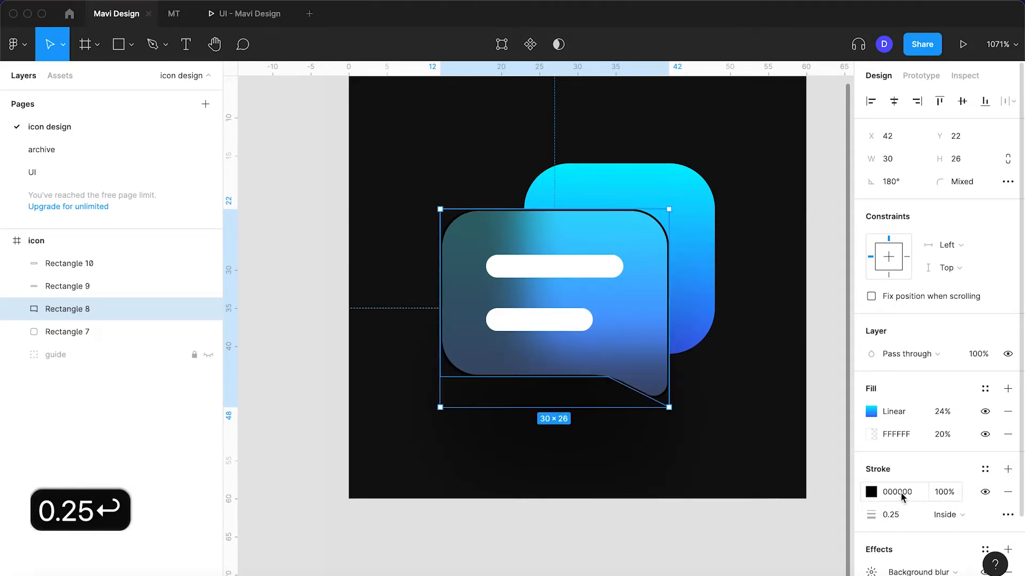
{"action": "type", "text": "ffffff"}
{"action": "key", "text": "Return"}
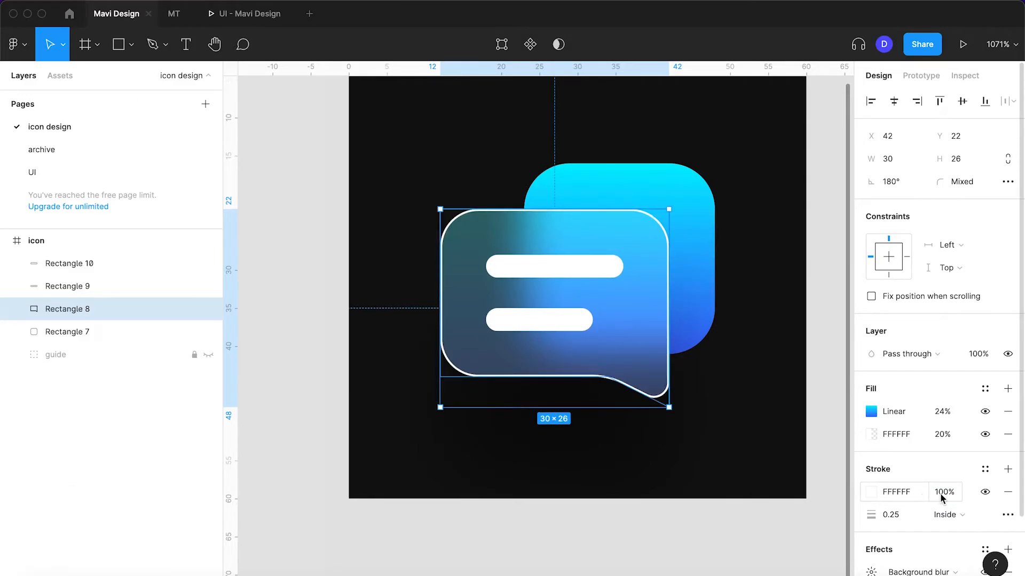
Change the speech bubble's stroke to an opaque linear gradient from white to cyan 02ECFF, sampled from the rounded square
{"action": "left_click", "coordinate": [872, 495]}
{"action": "left_click", "coordinate": [722, 224]}
{"action": "left_click", "coordinate": [724, 241]}
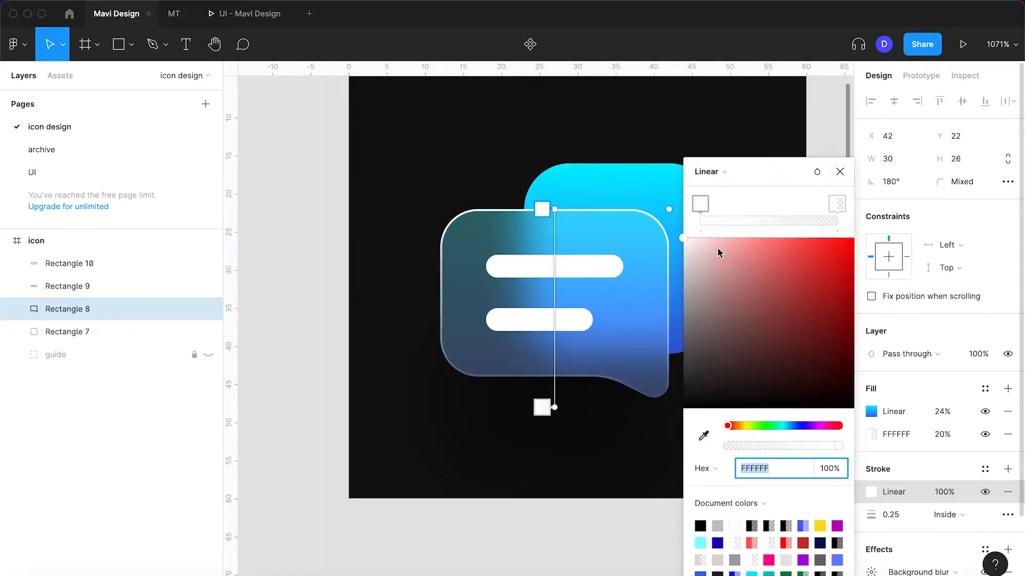
{"action": "left_click", "coordinate": [836, 203]}
{"action": "left_click_drag", "start_coordinate": [775, 448], "coordinate": [844, 448]}
{"action": "scroll", "coordinate": [667, 373], "scroll_direction": "right", "scroll_amount": 3}
{"action": "left_click", "coordinate": [703, 435]}
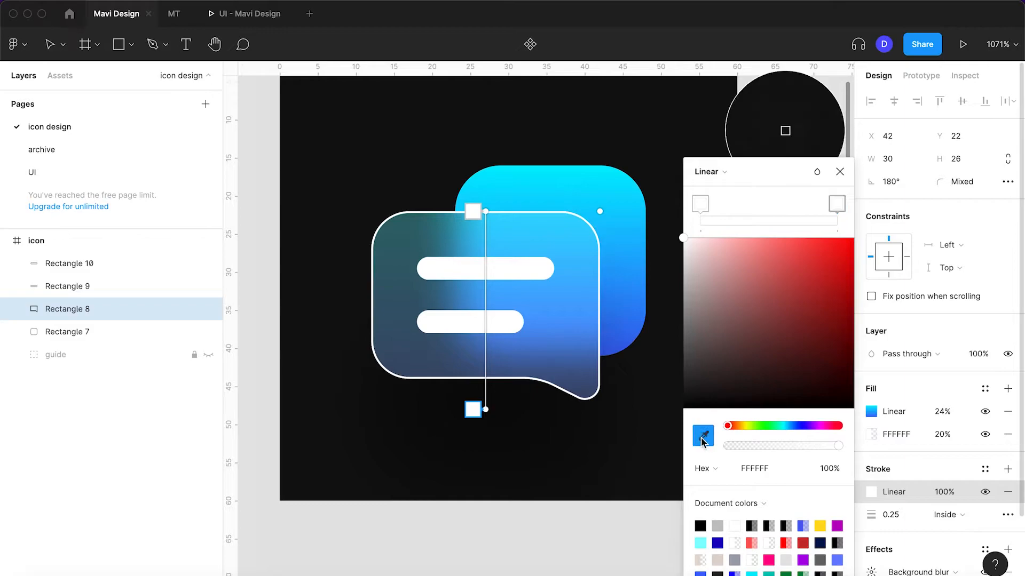
{"action": "left_click", "coordinate": [531, 169]}
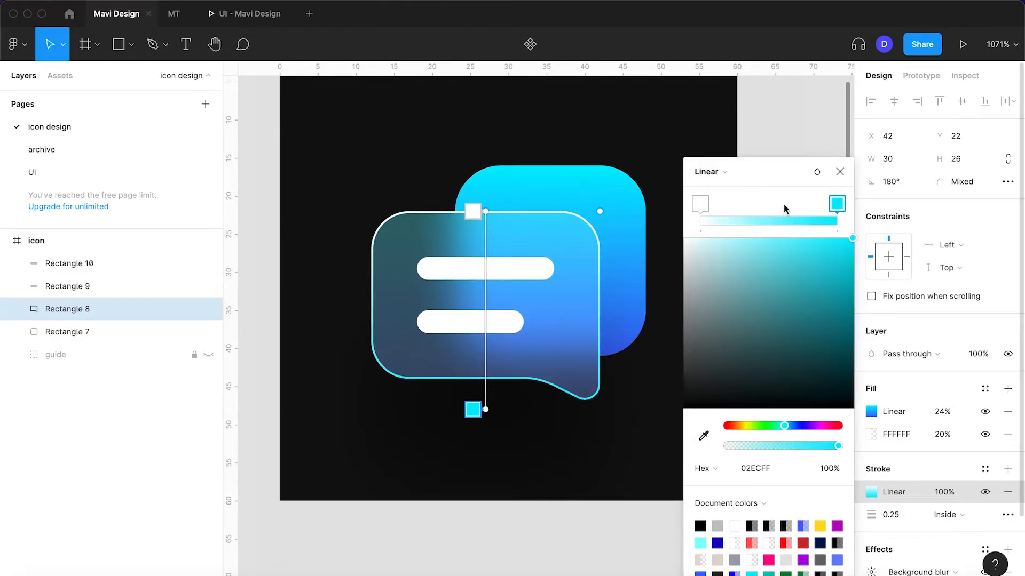
{"action": "left_click", "coordinate": [839, 171]}
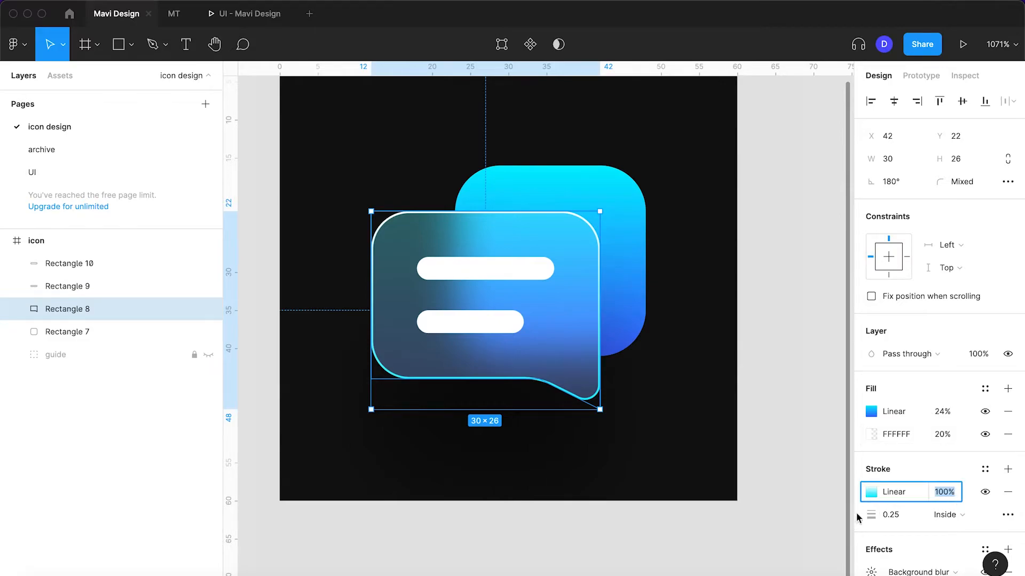
Lower the opacity of the stroke gradient's stops to 15% for white and 13% for cyan
{"action": "left_click", "coordinate": [872, 493]}
{"action": "left_click", "coordinate": [837, 203]}
{"action": "mouse_move", "coordinate": [790, 446]}
{"action": "left_mouse_down"}
{"action": "mouse_move", "coordinate": [765, 452]}
{"action": "mouse_move", "coordinate": [805, 443]}
{"action": "mouse_move", "coordinate": [749, 448]}
{"action": "left_mouse_up"}
{"action": "left_click", "coordinate": [701, 205]}
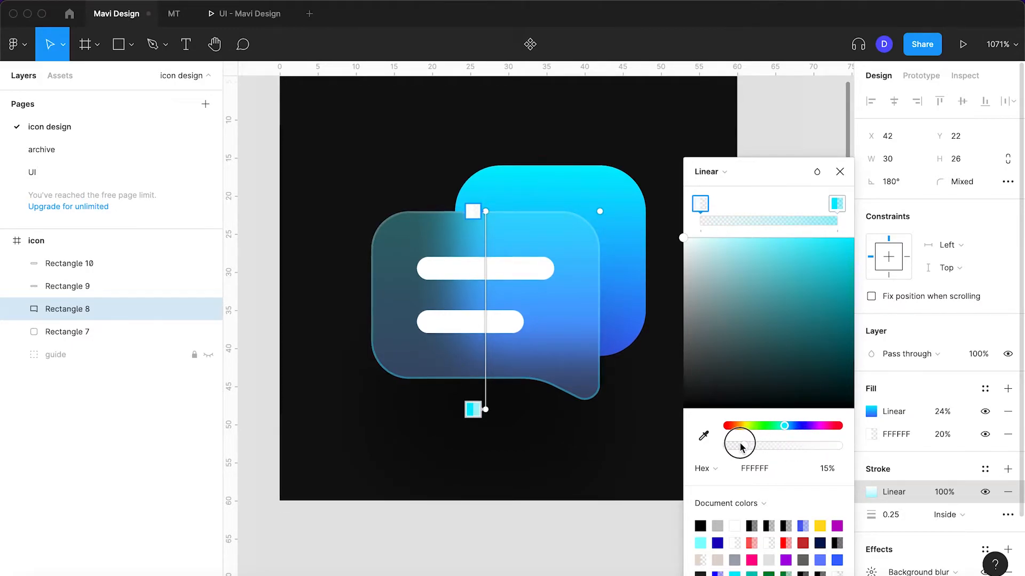
{"action": "left_click", "coordinate": [837, 204]}
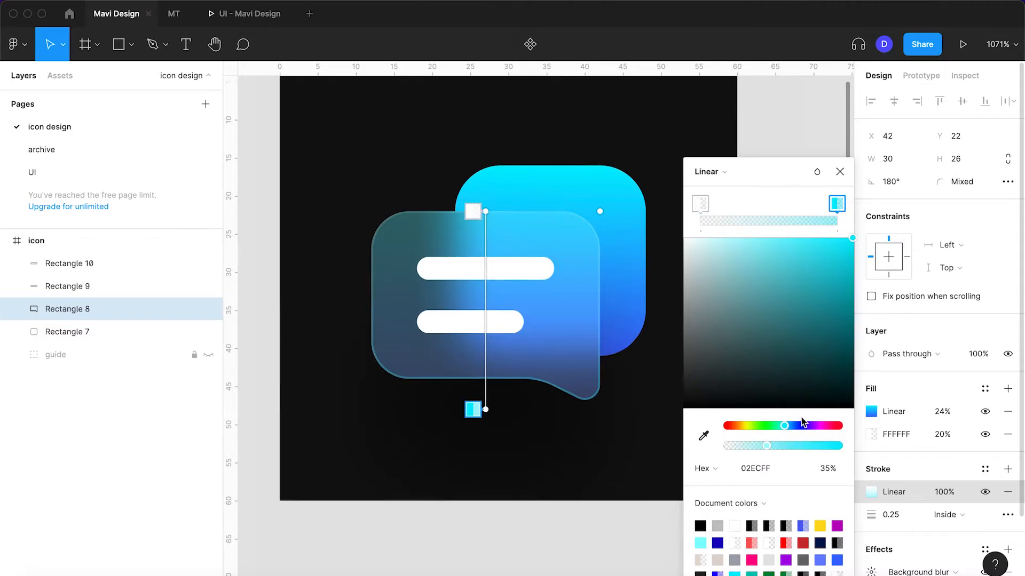
{"action": "left_click_drag", "start_coordinate": [766, 449], "coordinate": [752, 450]}
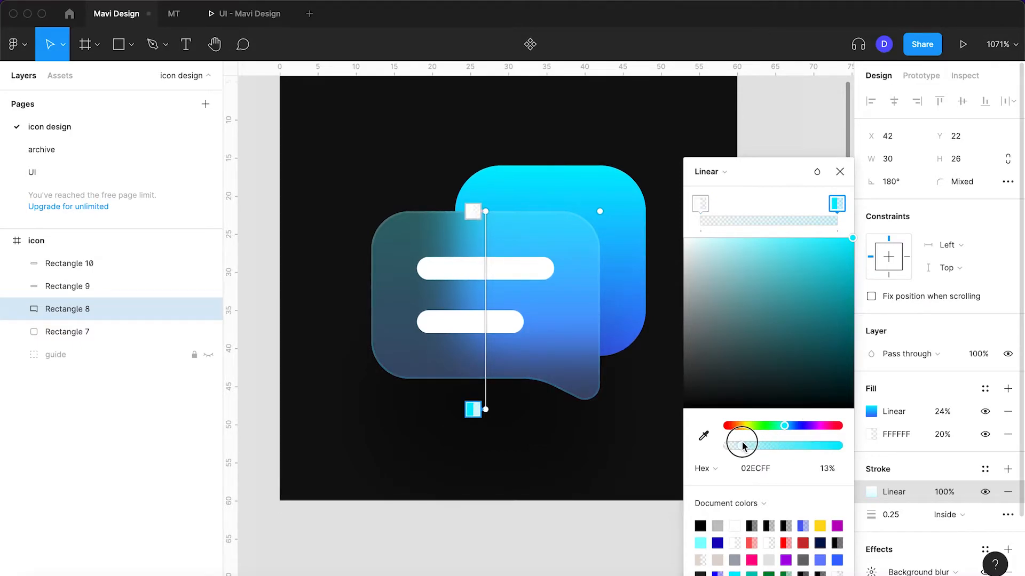
Set the speech bubble's stroke width to 0.5
{"action": "key", "text": "Right"}
{"action": "key", "text": "Right"}
{"action": "key", "text": "Left"}
{"action": "key", "text": "BackSpace"}
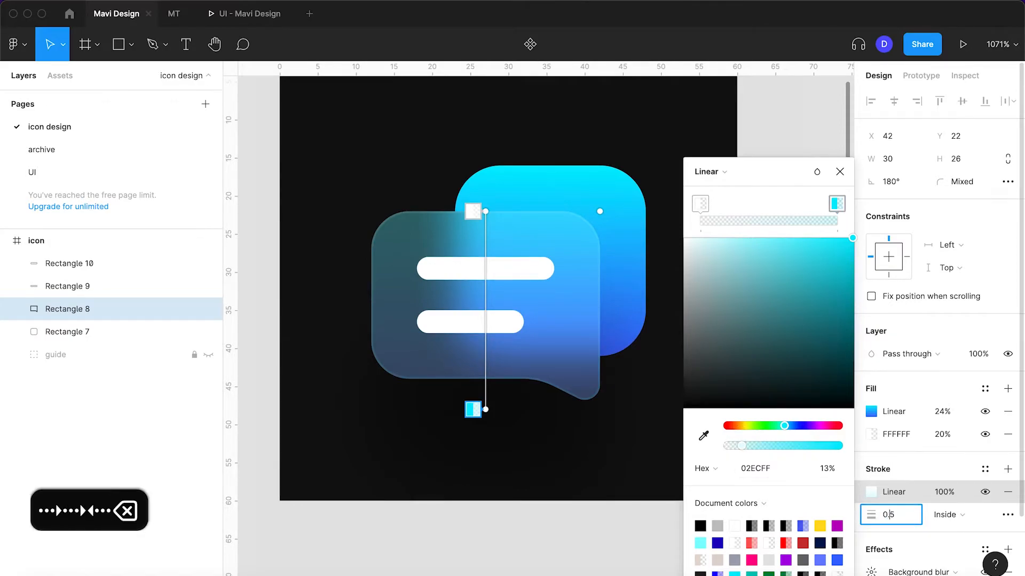
{"action": "key", "text": "Return"}
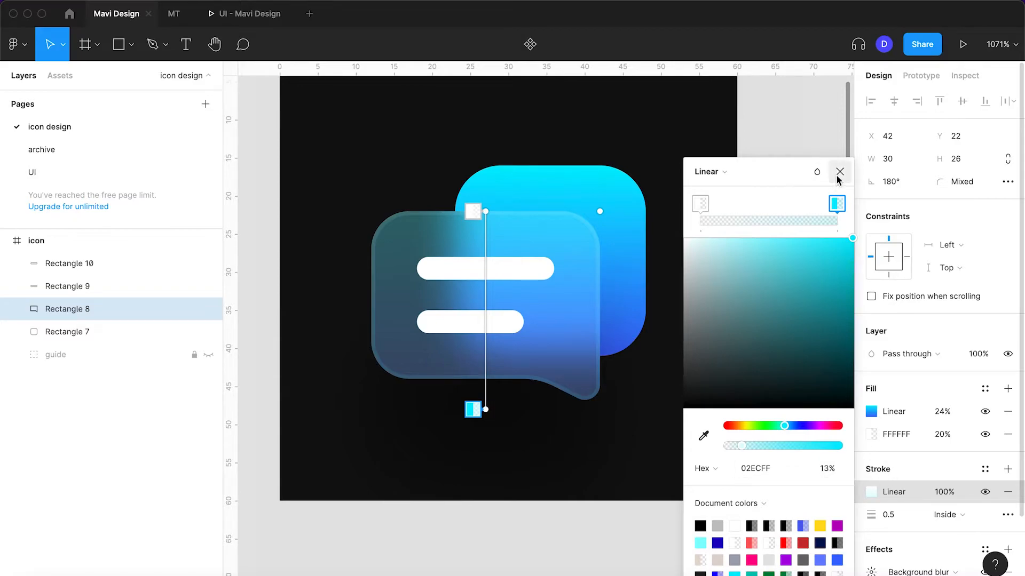
{"action": "left_click", "coordinate": [840, 172]}
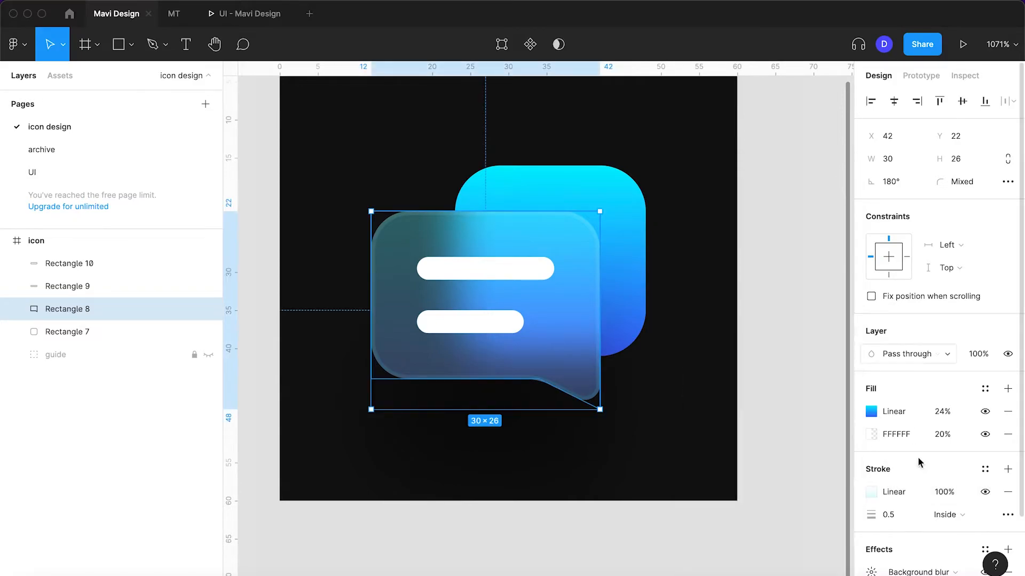
Try the speech bubble's stroke at 70% opacity, then return it to 100%
{"action": "left_click", "coordinate": [947, 498]}
{"action": "key", "text": "shift+Down"}
{"action": "key", "text": "shift+Down"}
{"action": "key", "text": "shift+Down"}
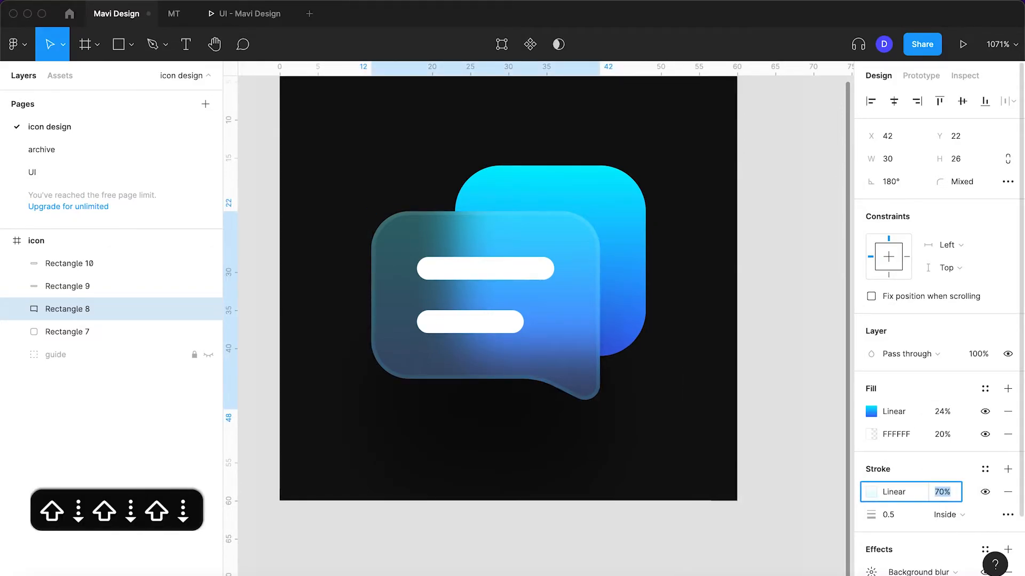
{"action": "key", "text": "shift+Up"}
{"action": "key", "text": "shift+Up"}
{"action": "key", "text": "shift+Up"}
{"action": "key", "text": "shift+Up"}
{"action": "key", "text": "shift+Up"}
{"action": "key", "text": "shift+Up"}
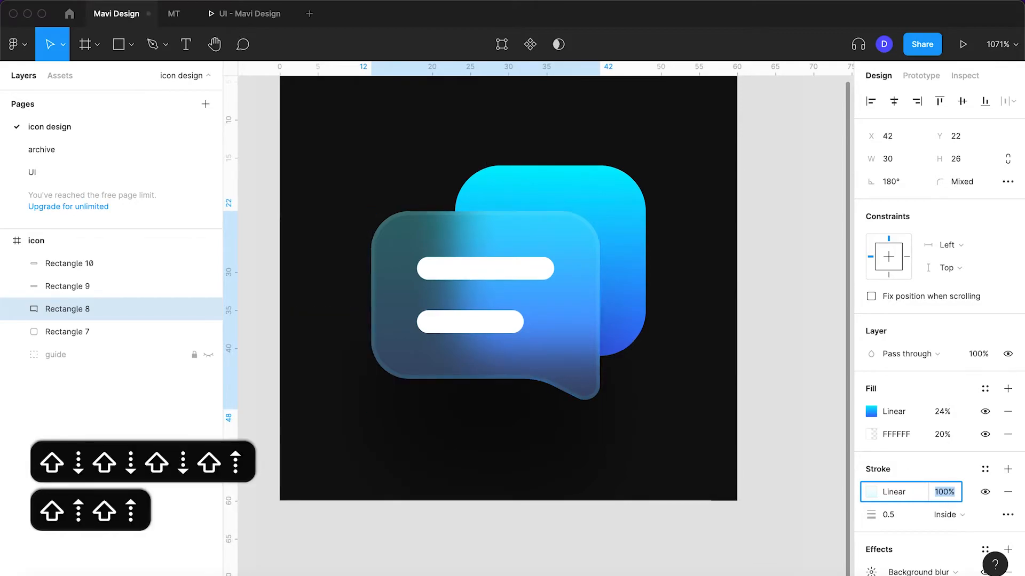
Raise both the white and cyan stops of the stroke gradient back to 100% opacity
{"action": "left_click", "coordinate": [871, 492]}
{"action": "left_click", "coordinate": [701, 206]}
{"action": "left_click_drag", "start_coordinate": [826, 445], "coordinate": [871, 450]}
{"action": "left_click", "coordinate": [836, 204]}
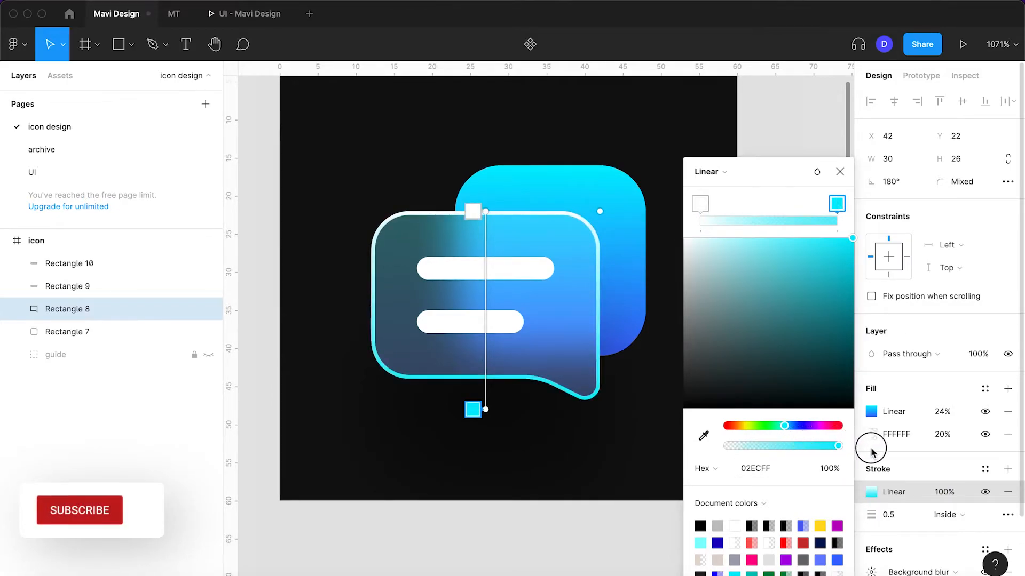
Lower the overall opacity of the speech bubble's gradient stroke to 10%
{"action": "left_click", "coordinate": [943, 491]}
{"action": "key", "text": "shift+Down"}
{"action": "key", "text": "shift+Down"}
{"action": "key", "text": "shift+Down"}
{"action": "key", "text": "shift+Down"}
{"action": "key", "text": "shift+Down"}
{"action": "key", "text": "shift+Down"}
{"action": "key", "text": "shift+Down"}
{"action": "key", "text": "shift+Down"}
{"action": "key", "text": "shift+Down"}
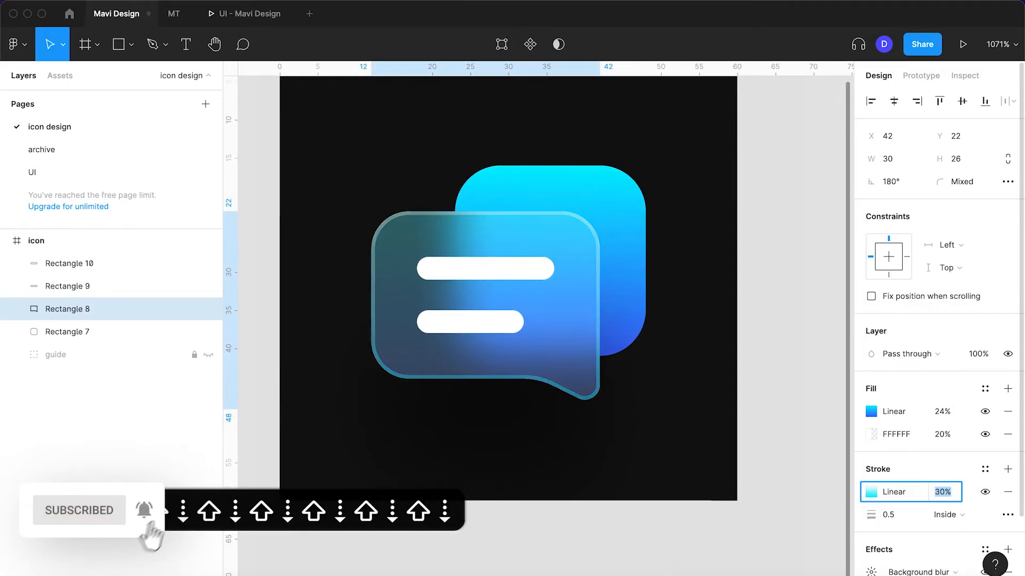
Try a higher opacity for the speech bubble's gradient stroke, then return it to 10%
{"action": "key", "text": "shift+Down"}
{"action": "key", "text": "shift+Up"}
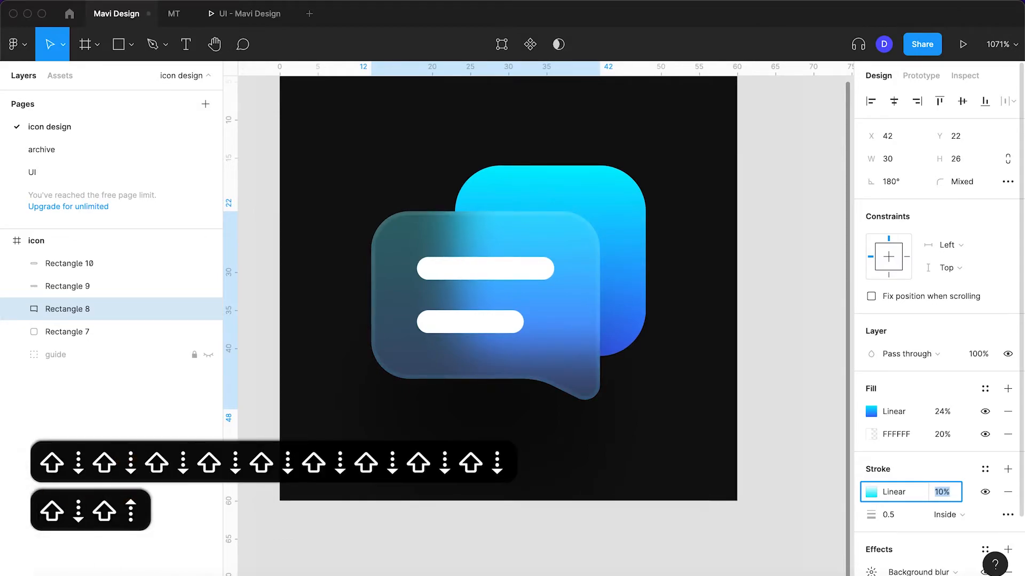
{"action": "key", "text": "shift+Up"}
{"action": "key", "text": "shift+Down"}
{"action": "key", "text": "Return"}
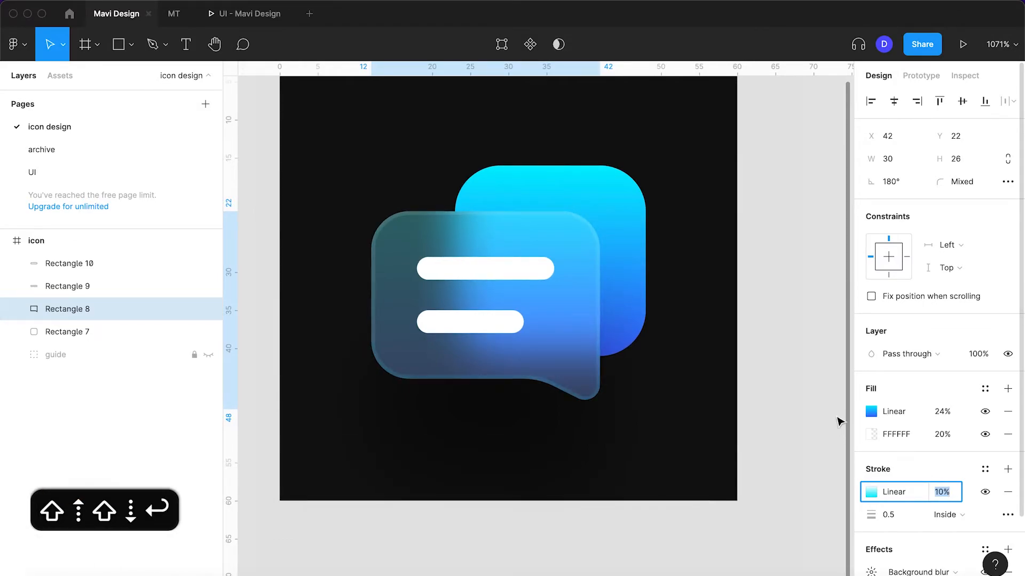
{"action": "left_click", "coordinate": [793, 395]}
Add an inner shadow effect to the speech bubble and open its settings
{"action": "scroll", "coordinate": [793, 395], "scroll_direction": "left", "scroll_amount": 3}
{"action": "left_click", "coordinate": [545, 267]}
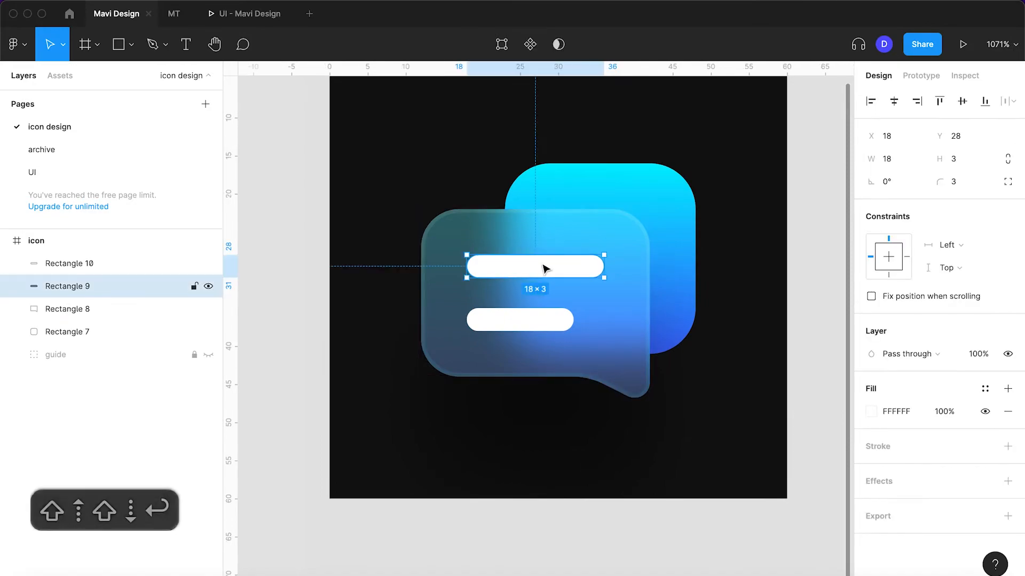
{"action": "scroll", "coordinate": [544, 267], "scroll_direction": "up", "scroll_amount": 3}
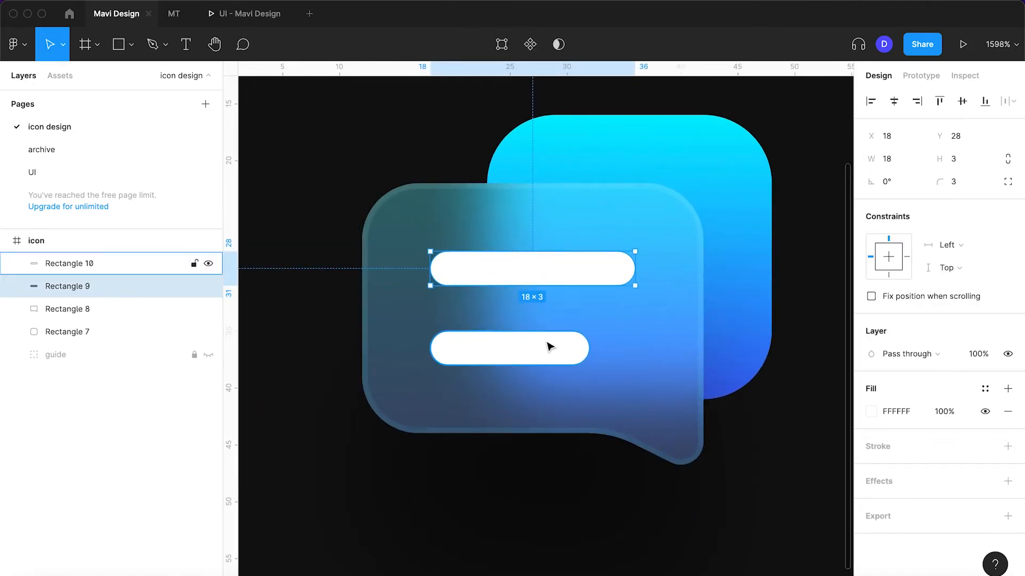
{"action": "left_click", "coordinate": [658, 351]}
{"action": "scroll", "coordinate": [865, 459], "scroll_direction": "down", "scroll_amount": 3}
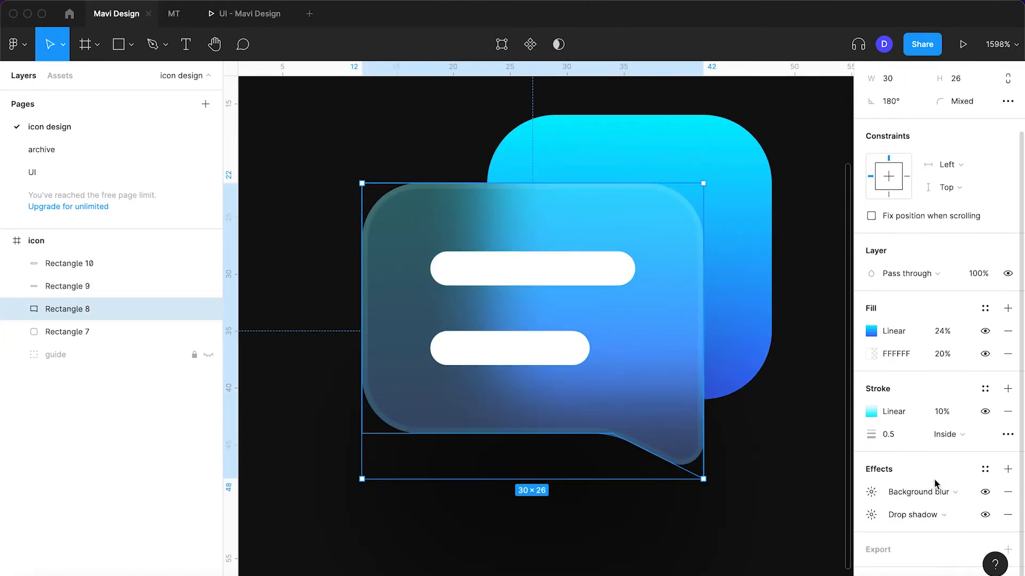
{"action": "left_click", "coordinate": [1008, 461]}
{"action": "left_click", "coordinate": [902, 490]}
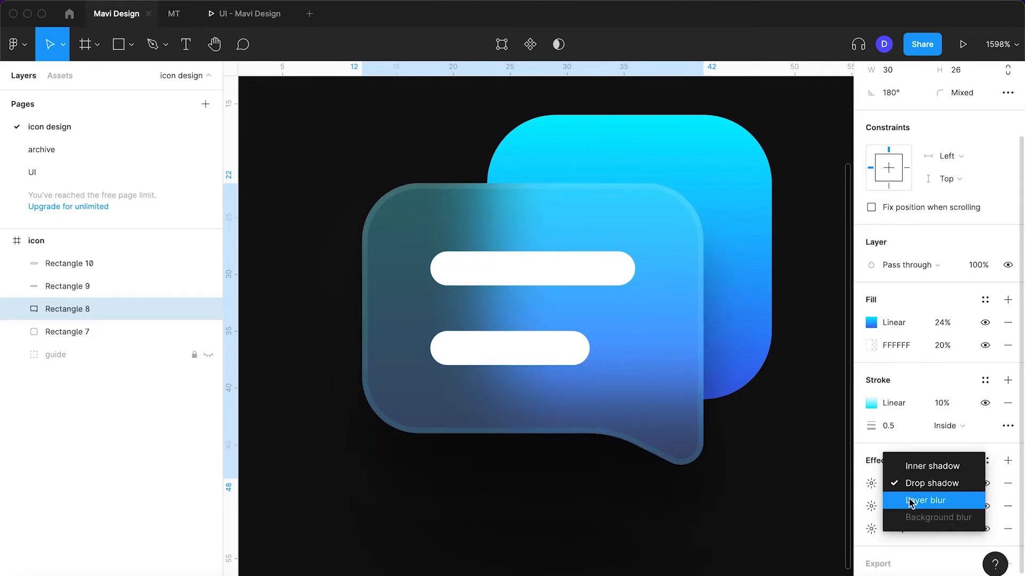
{"action": "left_click", "coordinate": [917, 472]}
{"action": "left_click", "coordinate": [871, 484]}
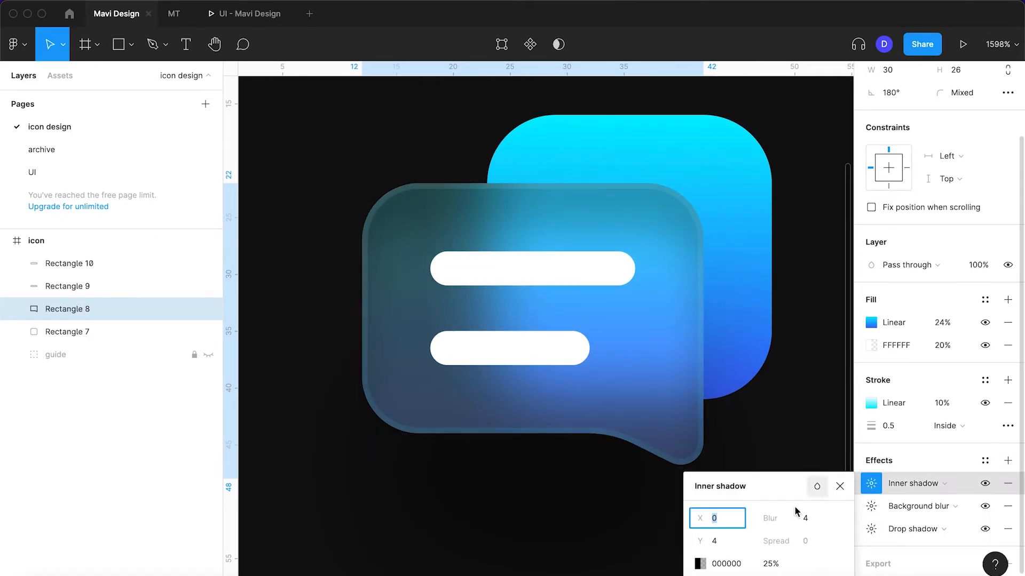
Change the inner shadow's colour to white (FFFFFF)
{"action": "left_click", "coordinate": [699, 564]}
{"action": "left_click_drag", "start_coordinate": [521, 299], "coordinate": [478, 200]}
{"action": "left_click", "coordinate": [669, 223]}
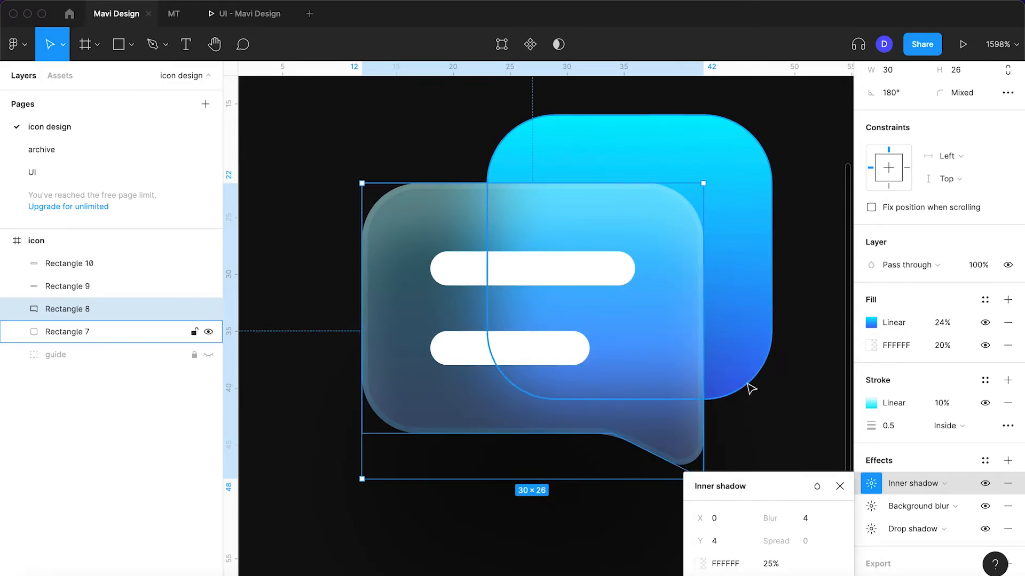
Try other blur values (14, 0, 3) and Y offsets for the inner shadow, then return both to 4
{"action": "key", "text": "shift+Up"}
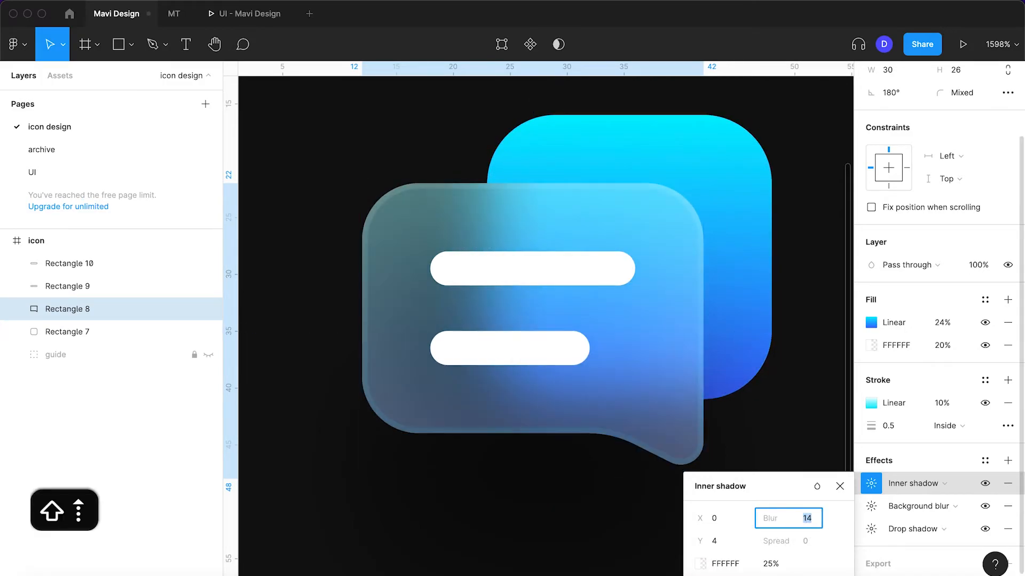
{"action": "key", "text": "shift+Down"}
{"action": "key", "text": "shift+Down"}
{"action": "left_click", "coordinate": [718, 540]}
{"action": "key", "text": "Up"}
{"action": "key", "text": "Down"}
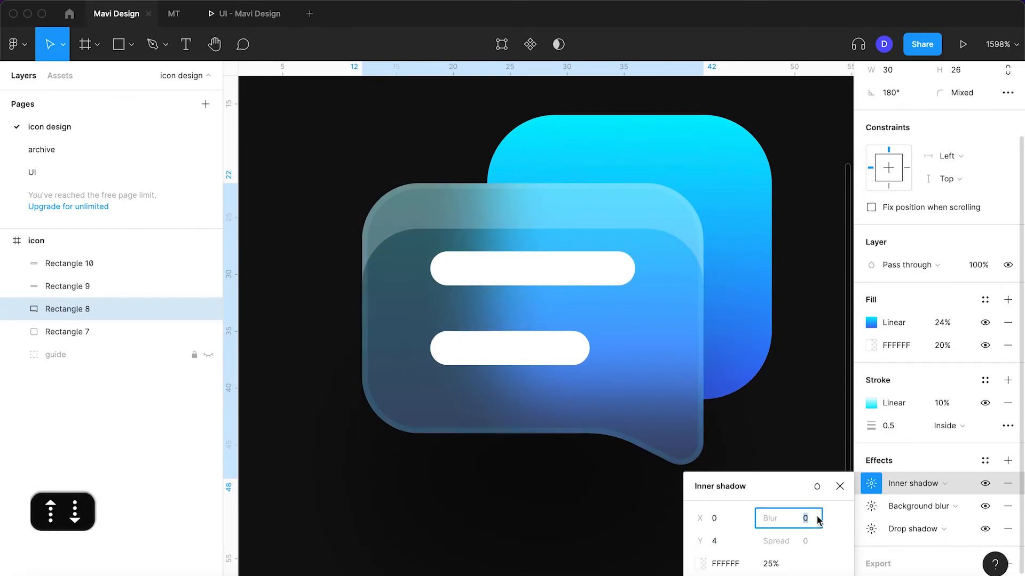
{"action": "key", "text": "Up"}
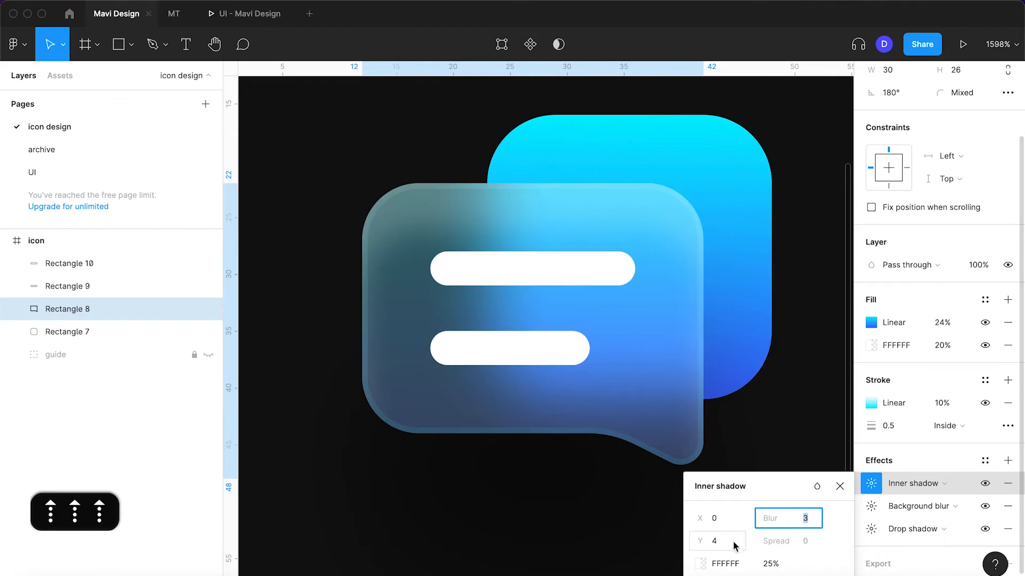
{"action": "left_click", "coordinate": [738, 542]}
{"action": "key", "text": "Down"}
{"action": "key", "text": "Up"}
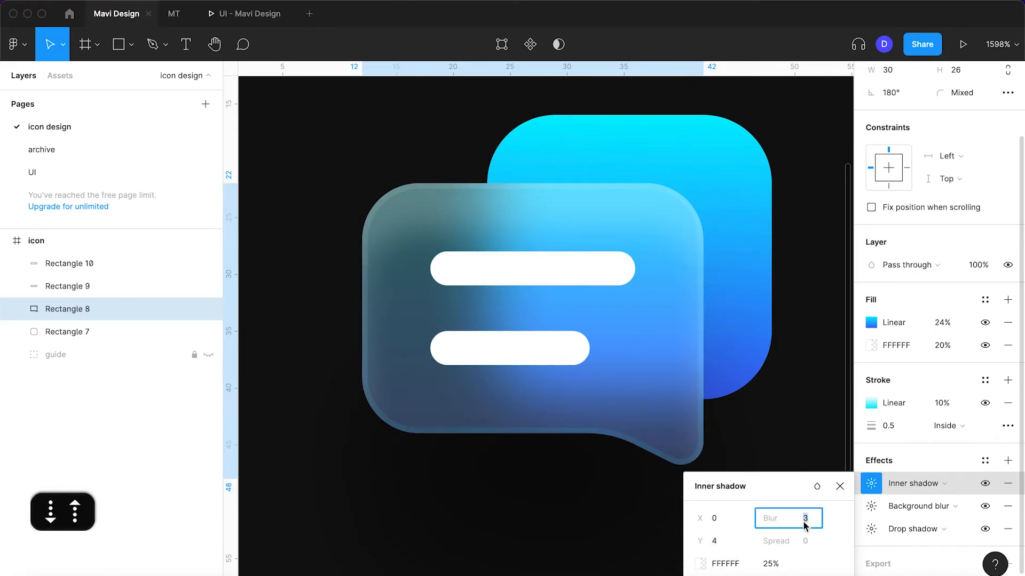
{"action": "key", "text": "Up"}
Lower the opacity of the speech bubble's white inner shadow
{"action": "key", "text": "shift+Down"}
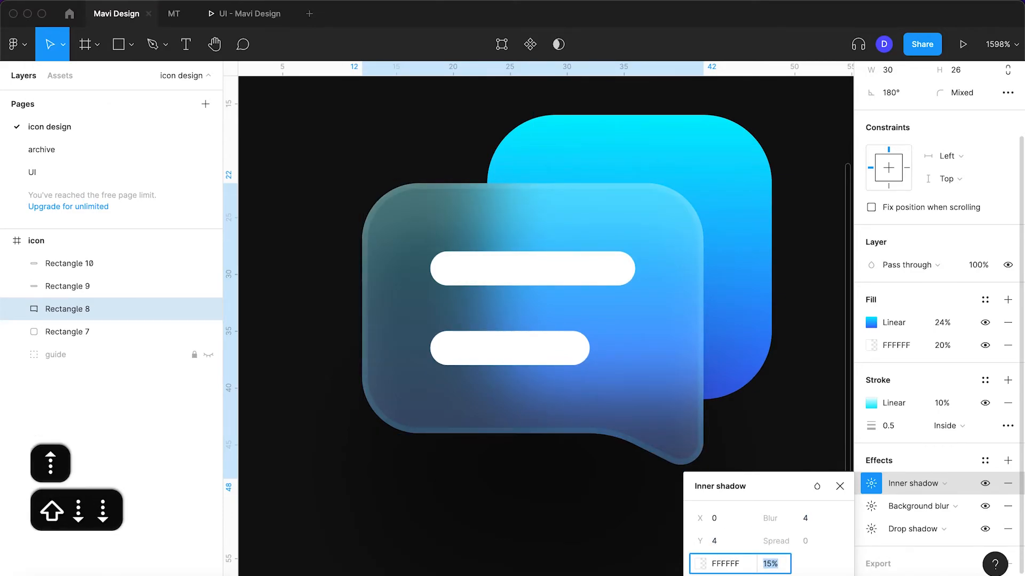
{"action": "key", "text": "shift+Down"}
{"action": "key", "text": "shift+Down"}
{"action": "key", "text": "Return"}
{"action": "left_click", "coordinate": [798, 424]}
Add a drop shadow effect to the upper white bar and open its settings
{"action": "scroll", "coordinate": [799, 424], "scroll_direction": "down", "scroll_amount": 4}
{"action": "scroll", "coordinate": [799, 424], "scroll_direction": "down", "scroll_amount": 4}
{"action": "left_click", "coordinate": [589, 325]}
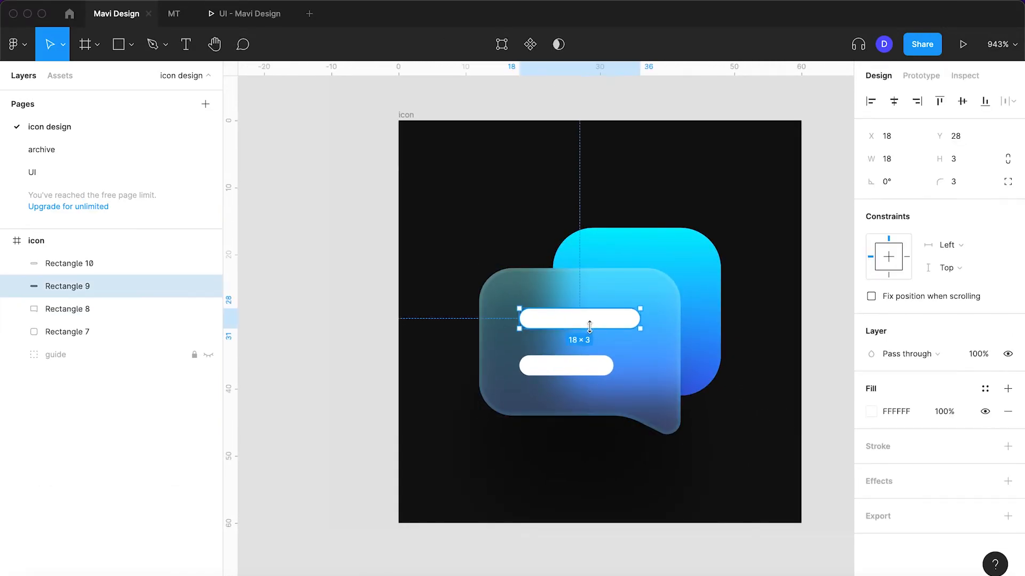
{"action": "scroll", "coordinate": [589, 325], "scroll_direction": "up", "scroll_amount": 2}
{"action": "left_click", "coordinate": [1006, 482]}
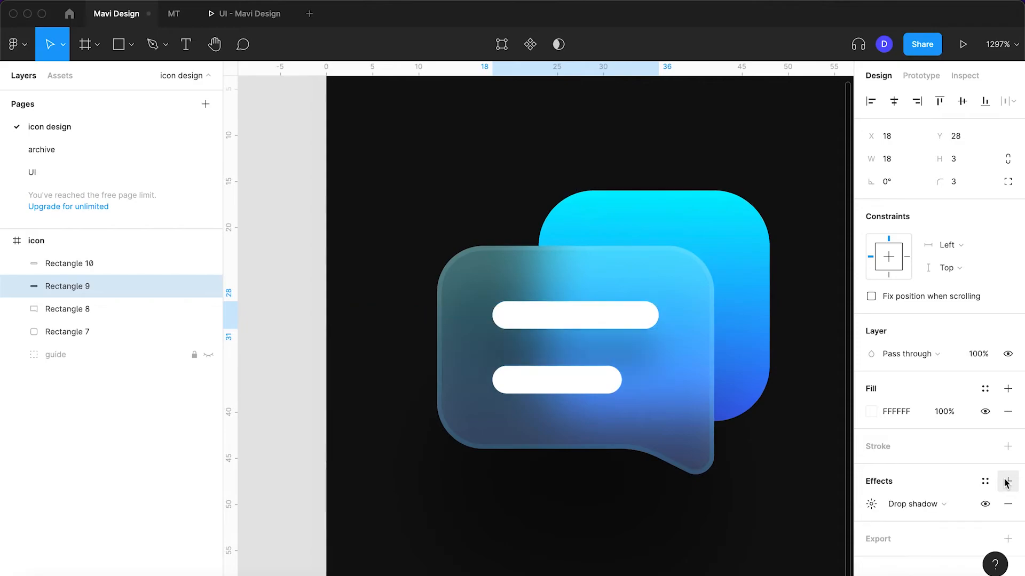
{"action": "left_click", "coordinate": [871, 504]}
Set the upper bar's drop shadow to a Y offset of 1 and a blur of 2
{"action": "left_click", "coordinate": [800, 520]}
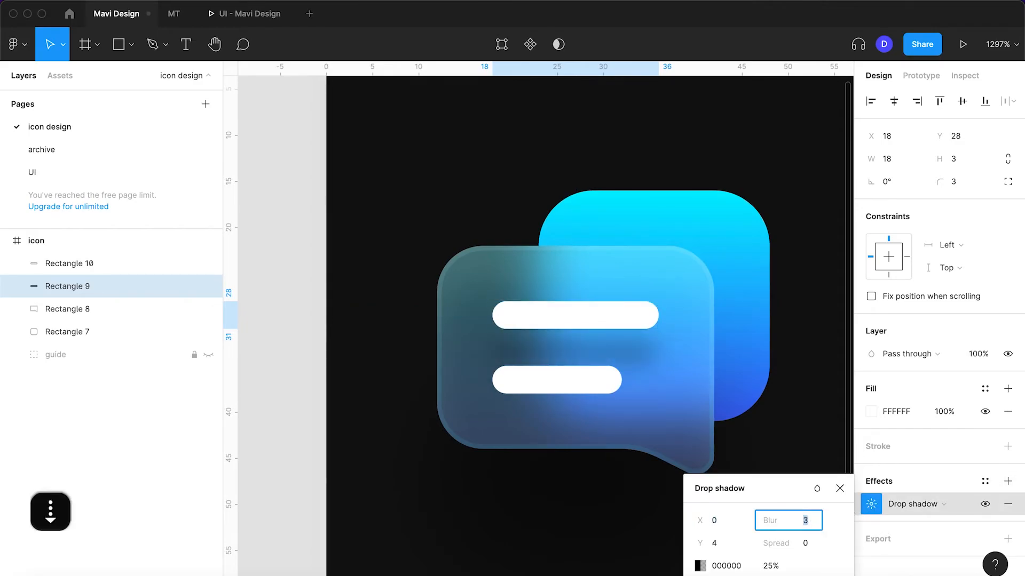
{"action": "left_click", "coordinate": [733, 550]}
{"action": "key", "text": "Down"}
{"action": "key", "text": "Down"}
{"action": "key", "text": "Down"}
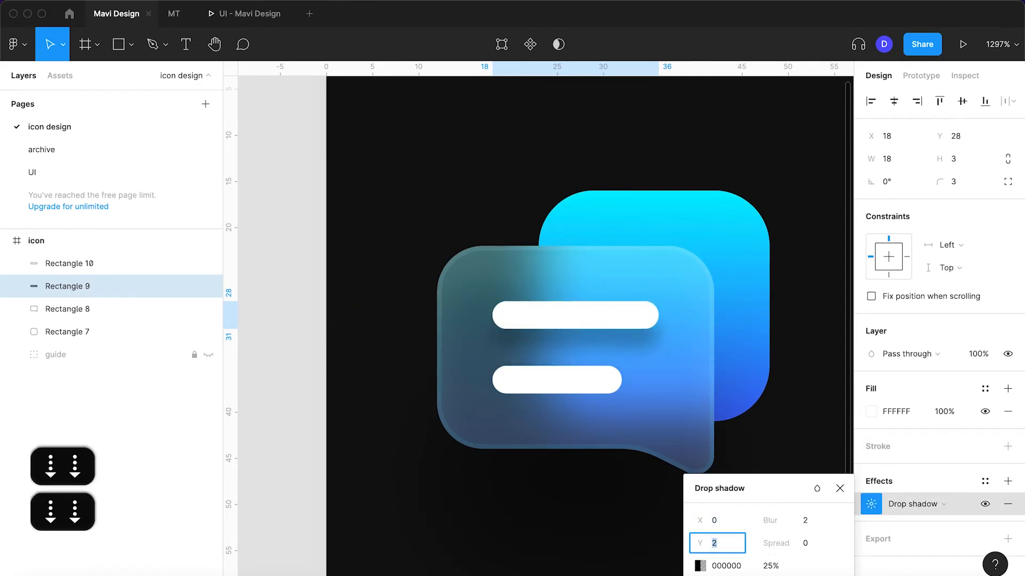
{"action": "key", "text": "Down"}
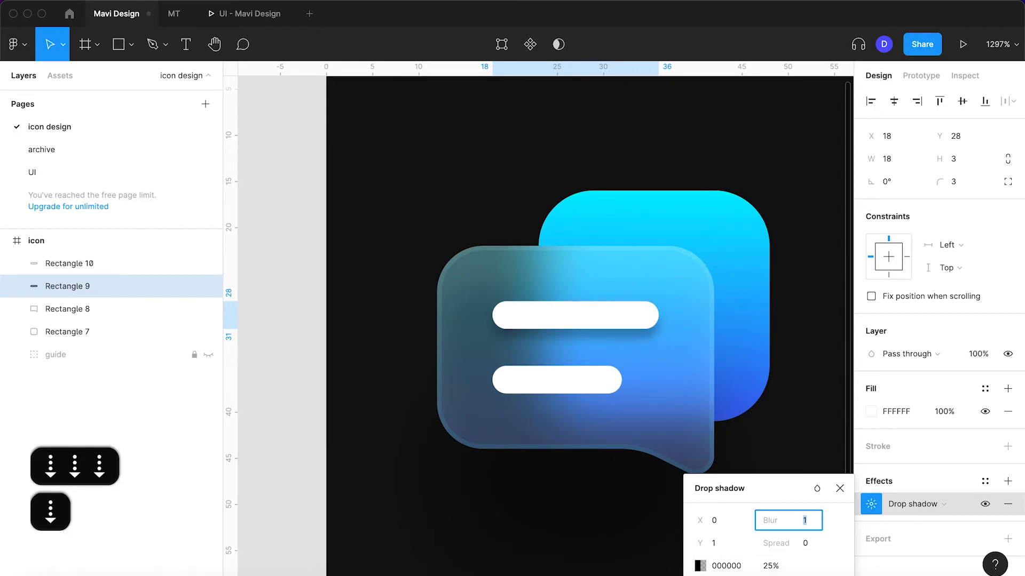
{"action": "key", "text": "Up"}
{"action": "key", "text": "Up"}
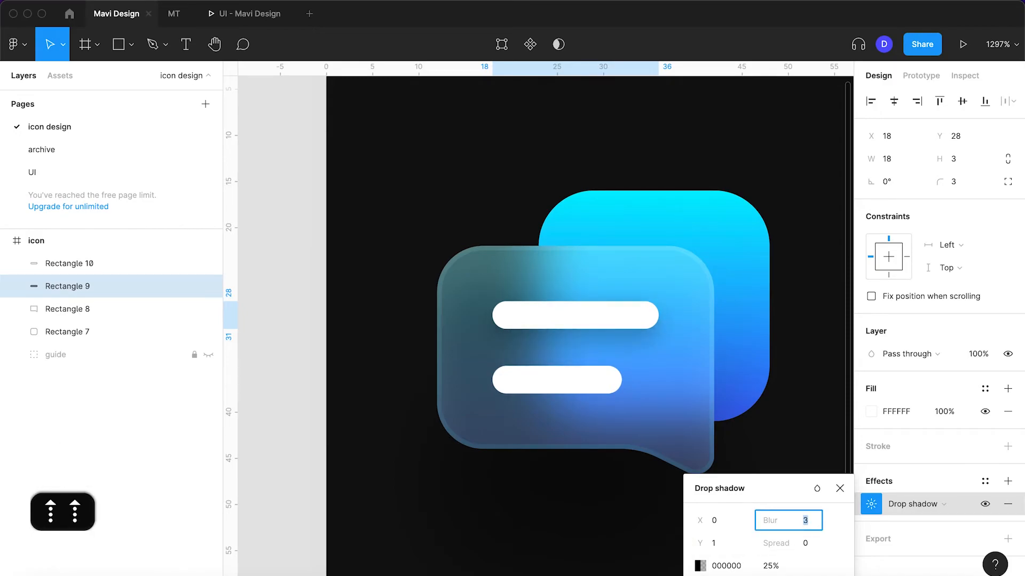
Try the bar's drop shadow at 45% opacity, then set it to 15%
{"action": "left_click", "coordinate": [768, 565]}
{"action": "key", "text": "shift+Up"}
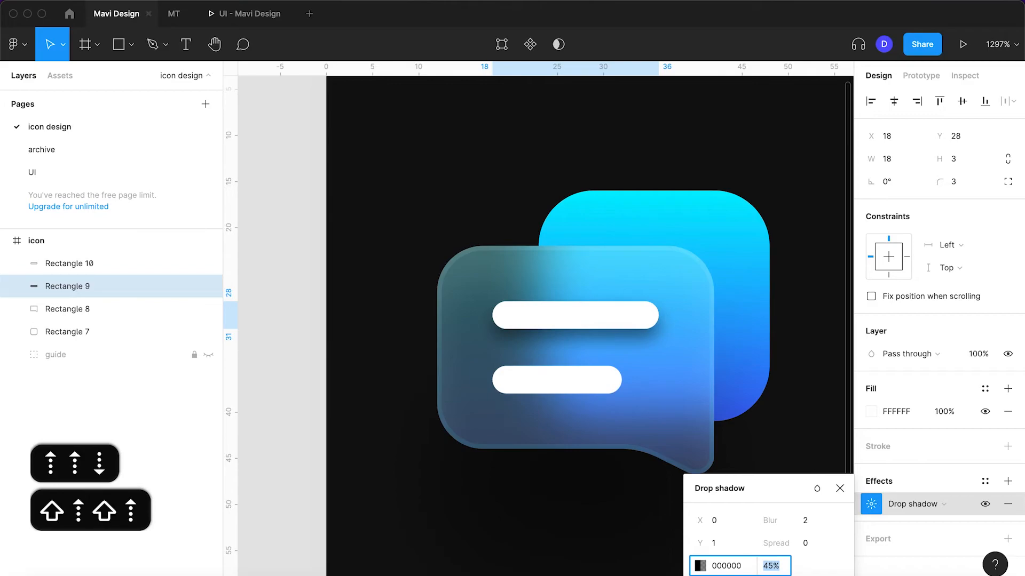
{"action": "key", "text": "shift+Down"}
{"action": "key", "text": "shift+Down"}
{"action": "key", "text": "shift+Down"}
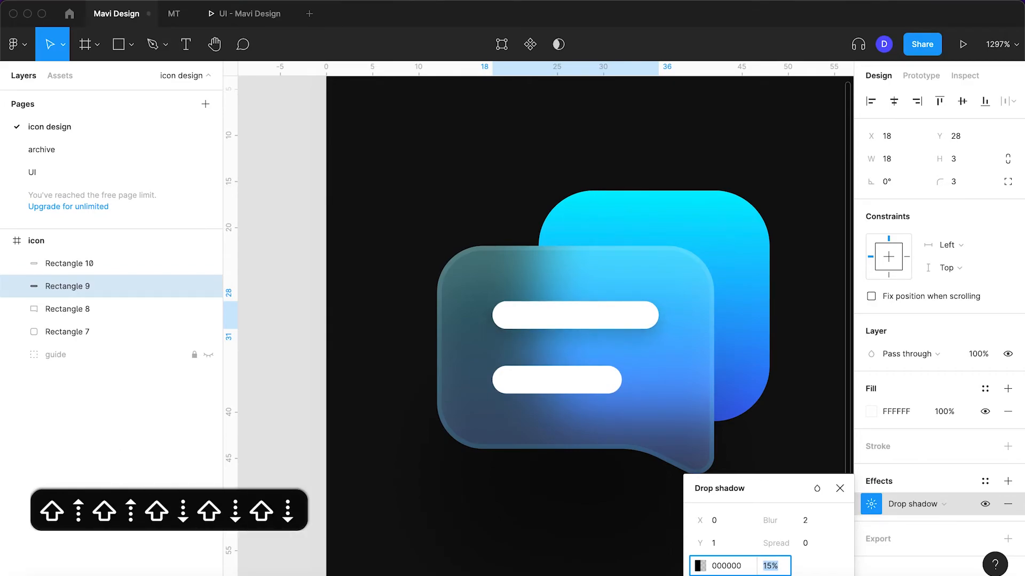
Copy the drop shadow from the upper bar and paste it onto the lower bar
{"action": "left_click", "coordinate": [836, 525]}
{"action": "key", "text": "super+c"}
{"action": "left_click", "coordinate": [553, 395]}
{"action": "key", "text": "super+v"}
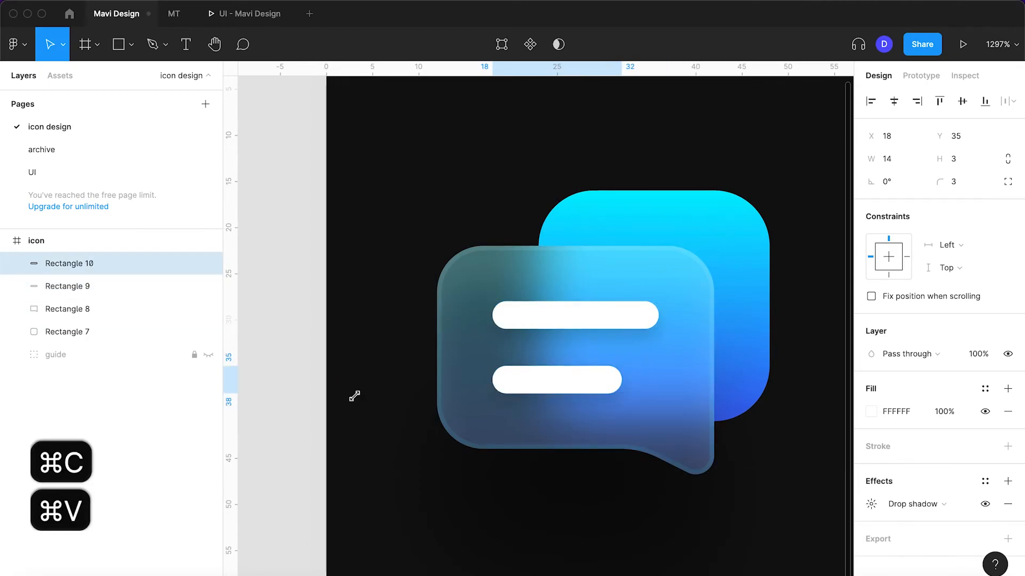
{"action": "left_click", "coordinate": [298, 406]}
{"action": "scroll", "coordinate": [298, 405], "scroll_direction": "down", "scroll_amount": 3}
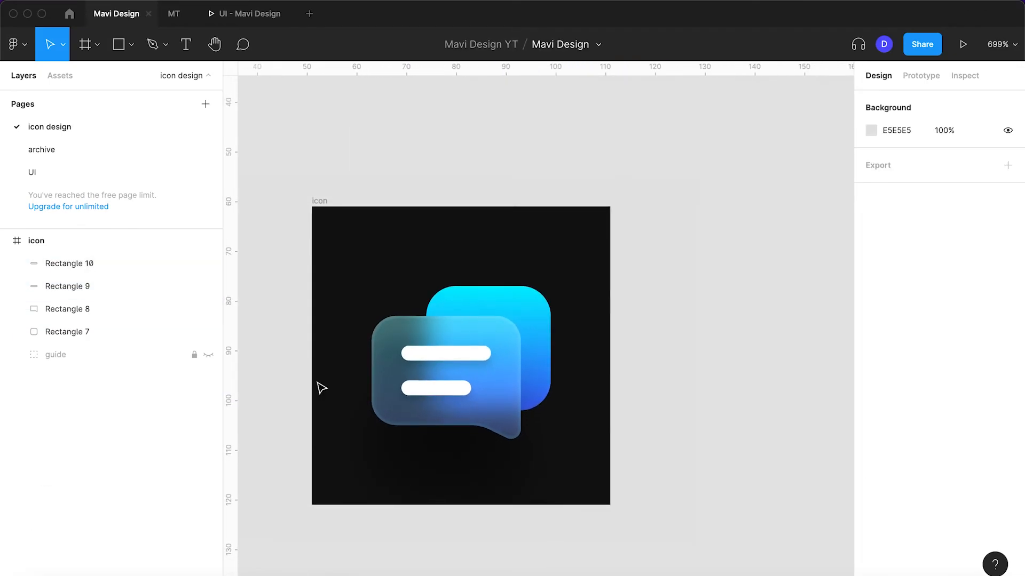
Reduce the speech bubble's white fill to 10% opacity and its linear gradient fill to 16%
{"action": "scroll", "coordinate": [321, 387], "scroll_direction": "up", "scroll_amount": 3}
{"action": "left_click", "coordinate": [423, 361]}
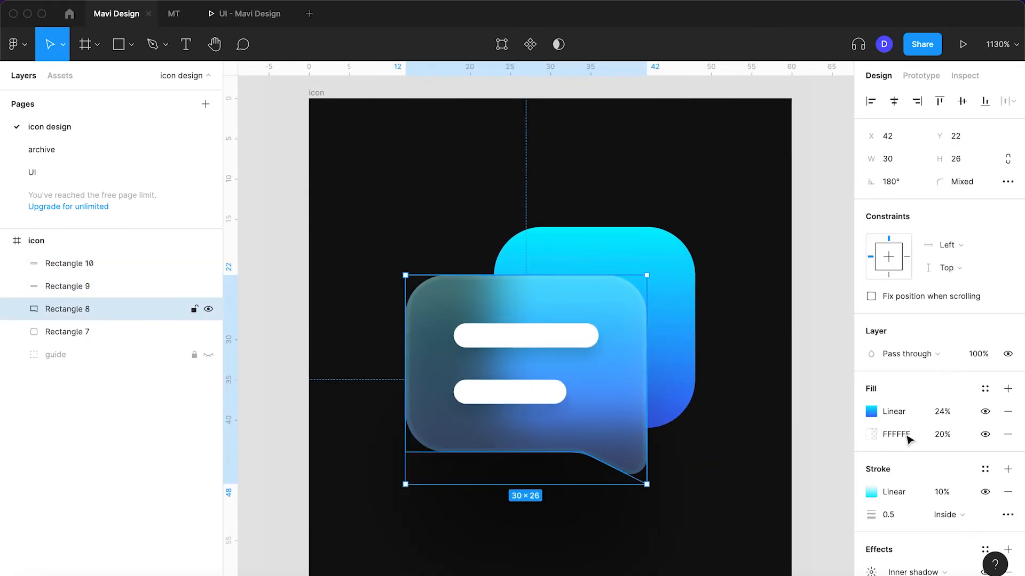
{"action": "left_click", "coordinate": [942, 434]}
{"action": "key", "text": "shift+Down"}
{"action": "key", "text": "shift+Down"}
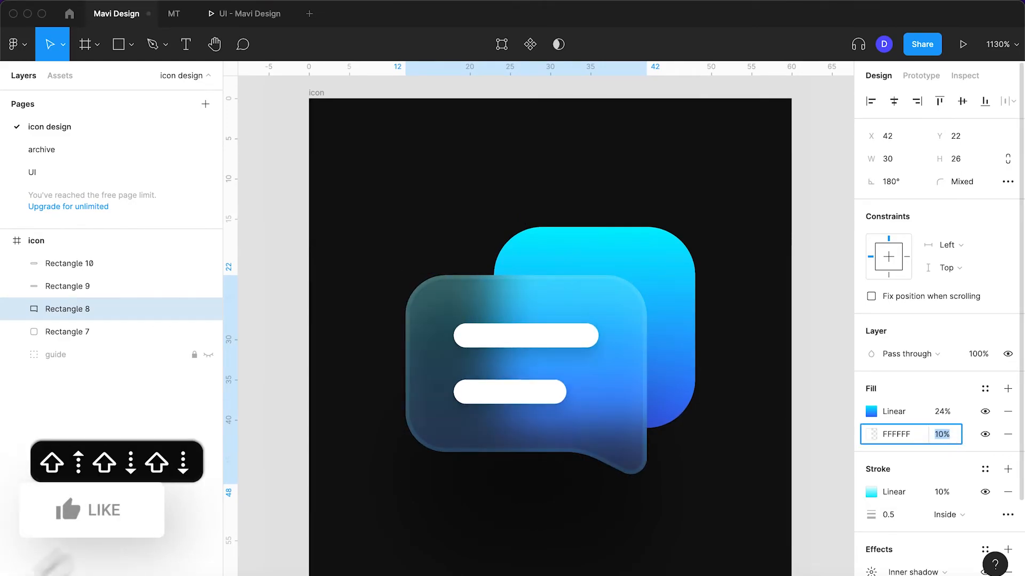
{"action": "left_click", "coordinate": [942, 411]}
{"action": "key", "text": "shift+Down"}
{"action": "key", "text": "Up"}
{"action": "key", "text": "Up"}
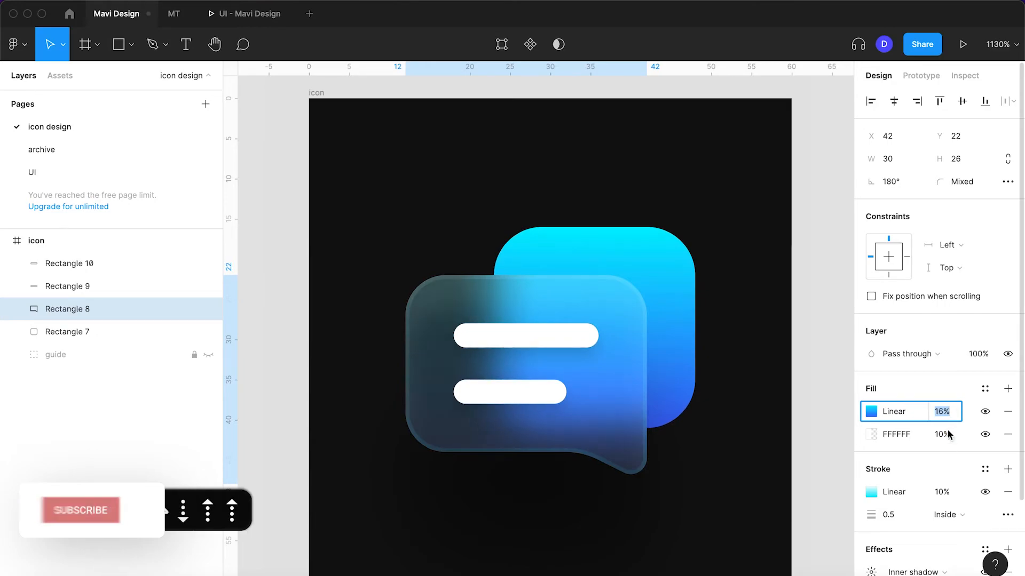
Raise the opacity of the speech bubble's white fill to about 15%
{"action": "left_click", "coordinate": [943, 434]}
{"action": "key", "text": "Up"}
{"action": "key", "text": "Up"}
{"action": "key", "text": "Up"}
{"action": "key", "text": "Up"}
{"action": "key", "text": "Up"}
{"action": "key", "text": "Up"}
{"action": "key", "text": "Down"}
{"action": "key", "text": "Down"}
{"action": "key", "text": "Down"}
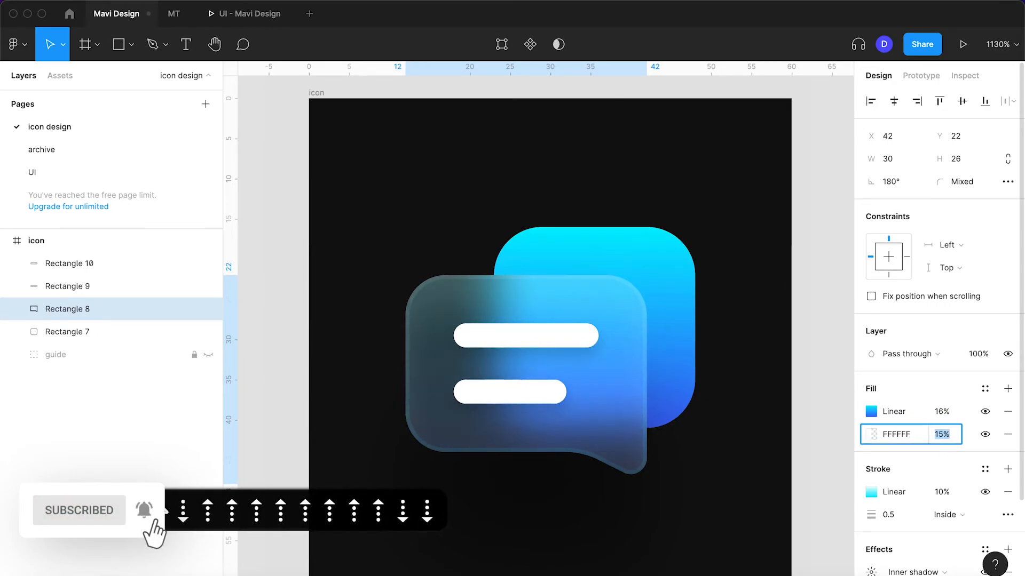
{"action": "key", "text": "Return"}
{"action": "left_click", "coordinate": [827, 456]}
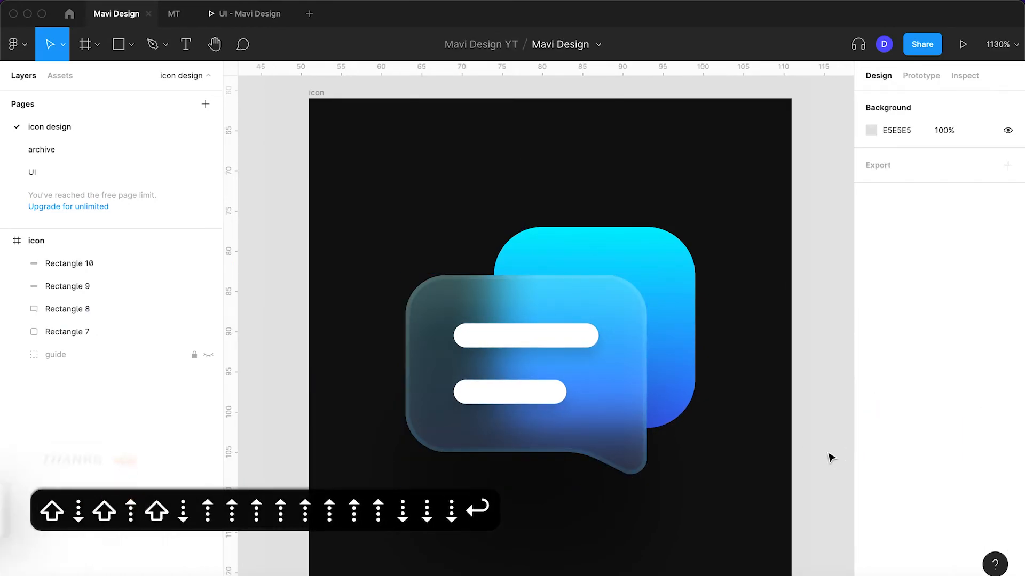
{"action": "left_click", "coordinate": [690, 360]}
{"action": "key", "text": "super+d"}
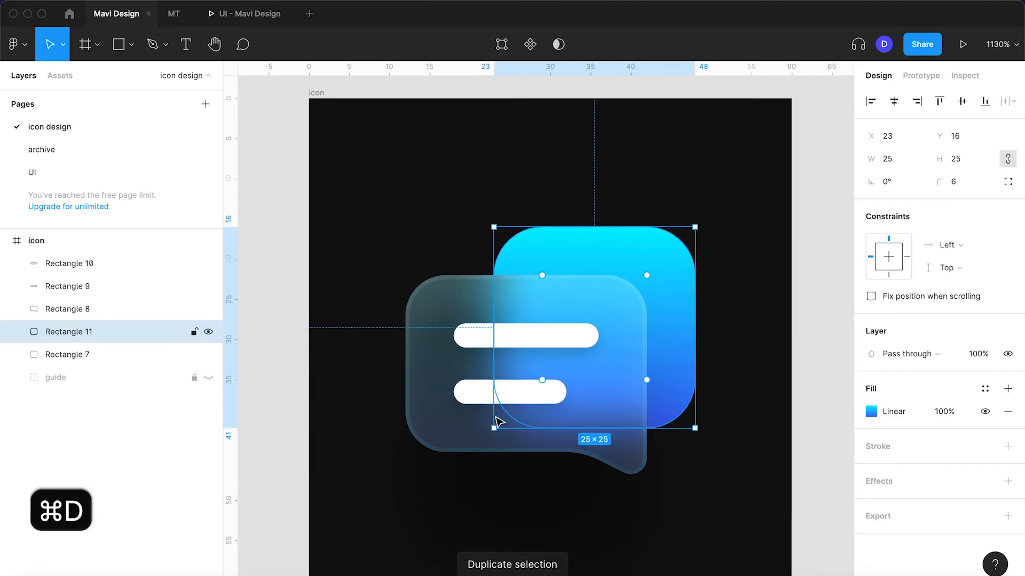
{"action": "left_click_drag", "start_coordinate": [490, 430], "coordinate": [446, 476]}
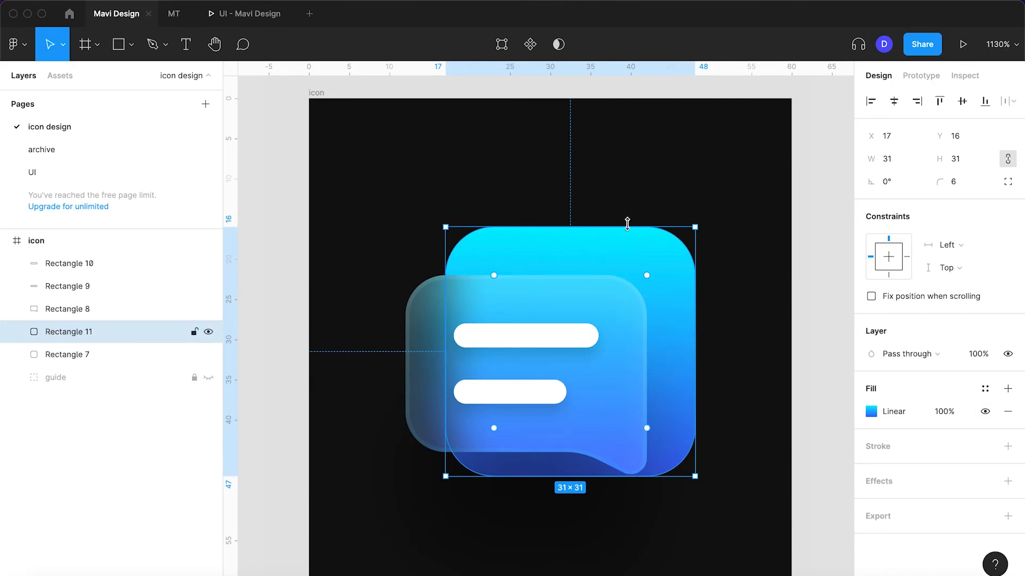
{"action": "key", "text": "BackSpace"}
Duplicate the gradient square and move the copy 10 px left and 10 px down, to X 13, Y 26
{"action": "left_click", "coordinate": [670, 257]}
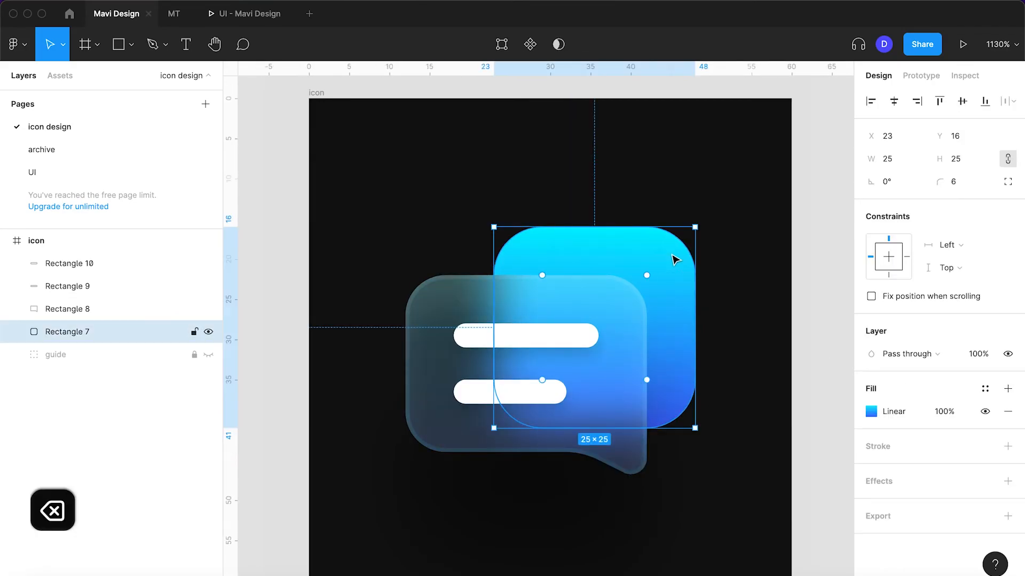
{"action": "key", "text": "super+d"}
{"action": "key", "text": "shift+Left"}
{"action": "key", "text": "shift+Down"}
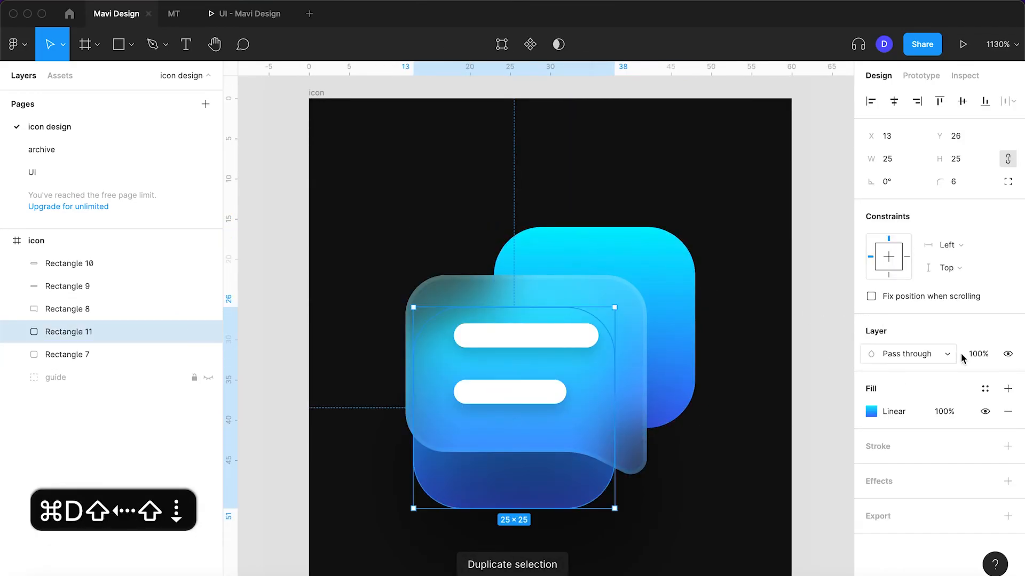
Set the duplicated square's layer opacity to 30%, after trying it at 0%
{"action": "left_click", "coordinate": [966, 355]}
{"action": "key", "text": "shift+Down"}
{"action": "key", "text": "shift+Down"}
{"action": "key", "text": "shift+Down"}
{"action": "key", "text": "shift+Down"}
{"action": "key", "text": "shift+Down"}
{"action": "key", "text": "shift+Down"}
{"action": "key", "text": "shift+Down"}
{"action": "key", "text": "shift+Down"}
{"action": "key", "text": "shift+Down"}
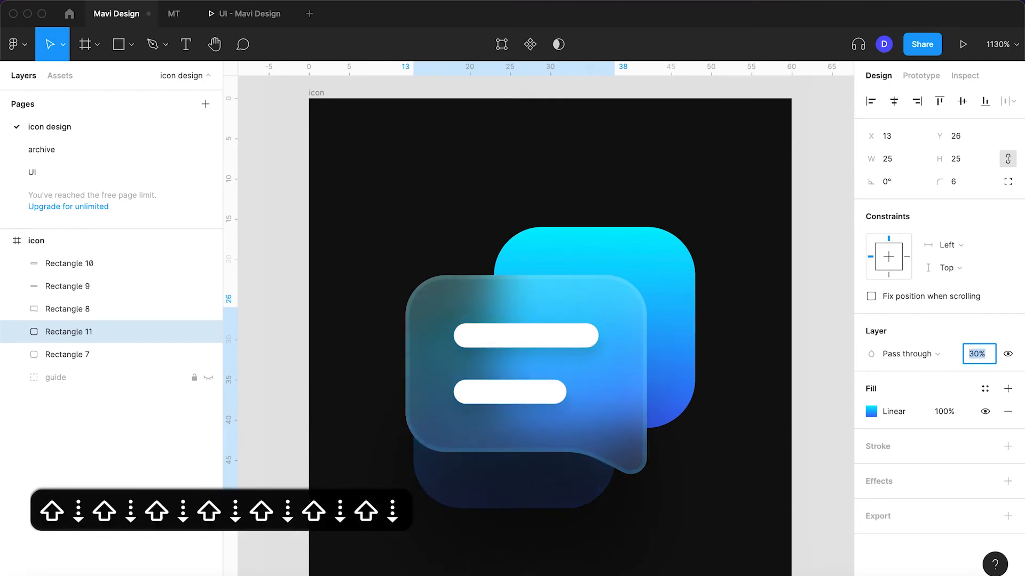
{"action": "key", "text": "shift+Up"}
{"action": "key", "text": "shift+Up"}
{"action": "key", "text": "shift+Up"}
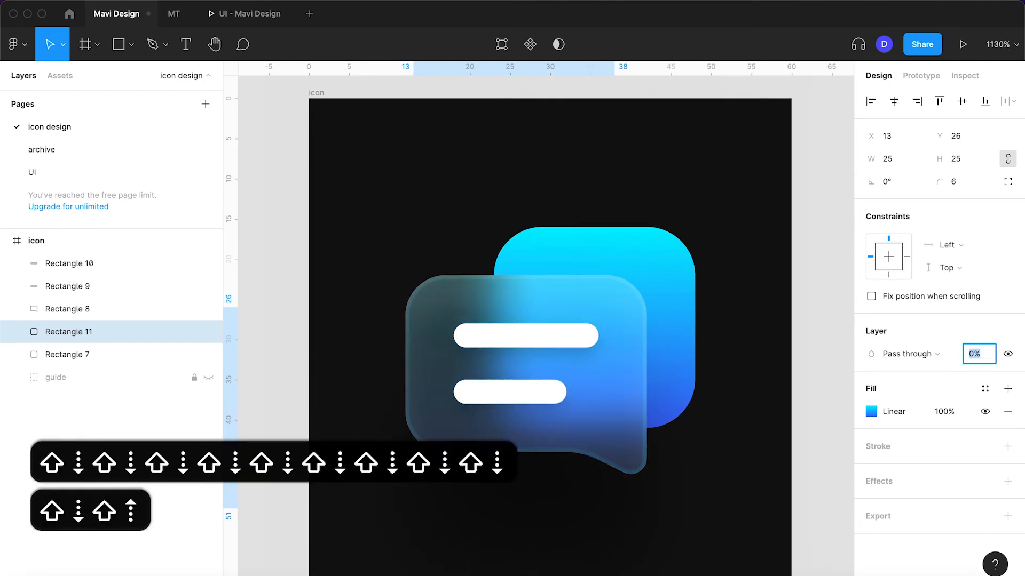
{"action": "left_click", "coordinate": [816, 418]}
Move the translucent square copy behind the speech bubble up 2 px, to Y 24
{"action": "left_click", "coordinate": [526, 504]}
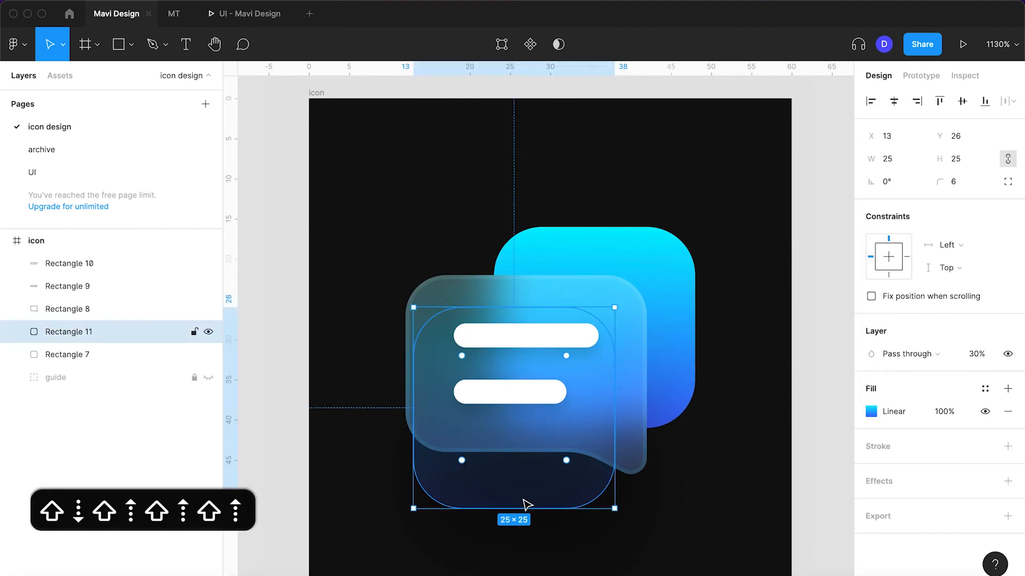
{"action": "key", "text": "shift+Up"}
{"action": "key", "text": "shift+Down"}
{"action": "key", "text": "Up"}
{"action": "key", "text": "Up"}
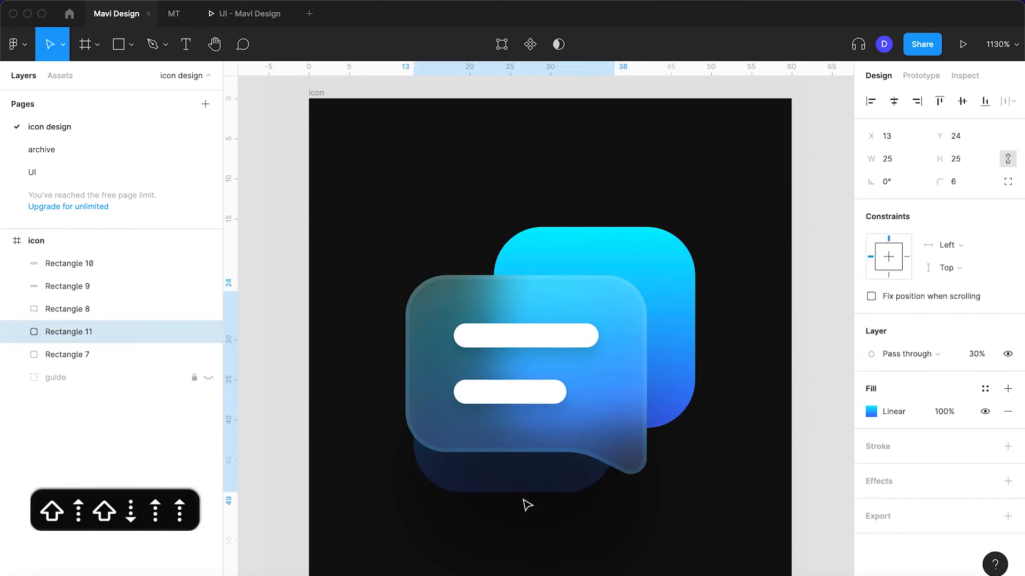
Move the translucent square copy up to Y 23 and align its left edge with the speech bubble's at X 12
{"action": "key", "text": "Up"}
{"action": "key", "text": "Left"}
{"action": "key", "text": "Left"}
{"action": "key", "text": "Left"}
{"action": "key", "text": "Left"}
{"action": "key", "text": "Left"}
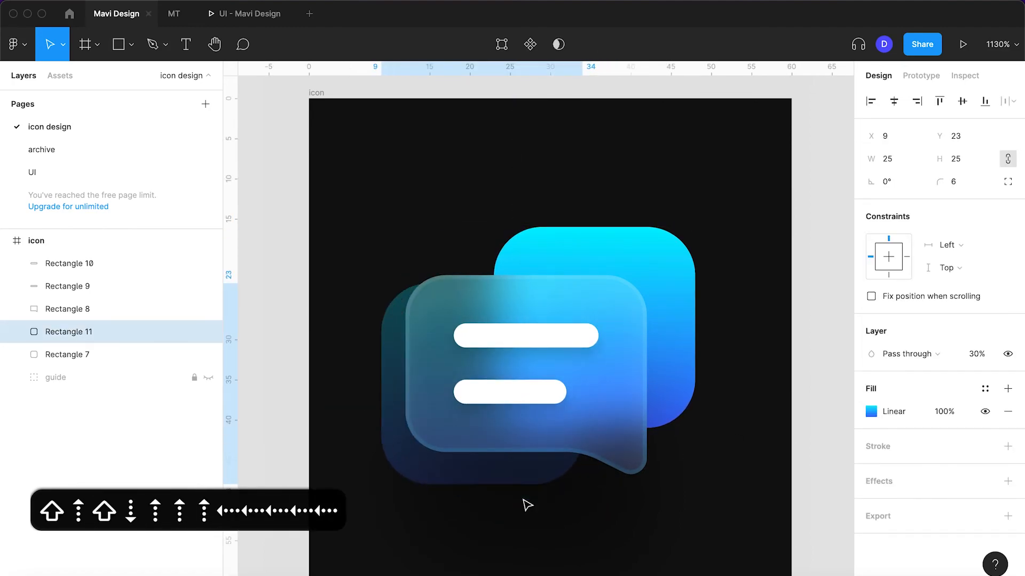
{"action": "scroll", "coordinate": [524, 504], "scroll_direction": "down", "scroll_amount": 2}
{"action": "key", "text": "Right"}
{"action": "key", "text": "Right"}
{"action": "key", "text": "Right"}
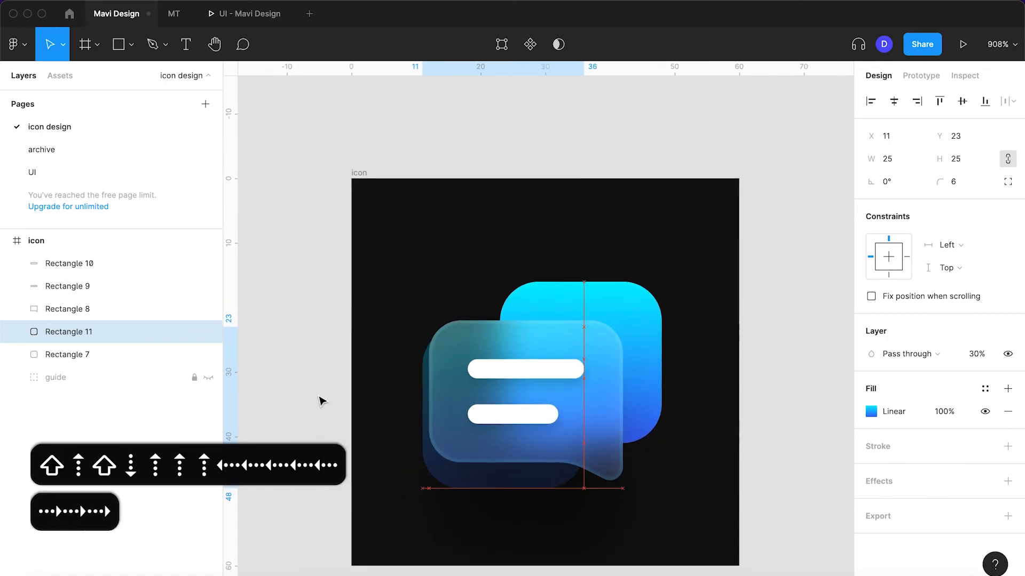
{"action": "key", "text": "Right"}
Nudge the translucent square copy up to Y 22, level with the speech bubble's upper edge
{"action": "scroll", "coordinate": [331, 405], "scroll_direction": "up", "scroll_amount": 2}
{"action": "key", "text": "Up"}
{"action": "key", "text": "Up"}
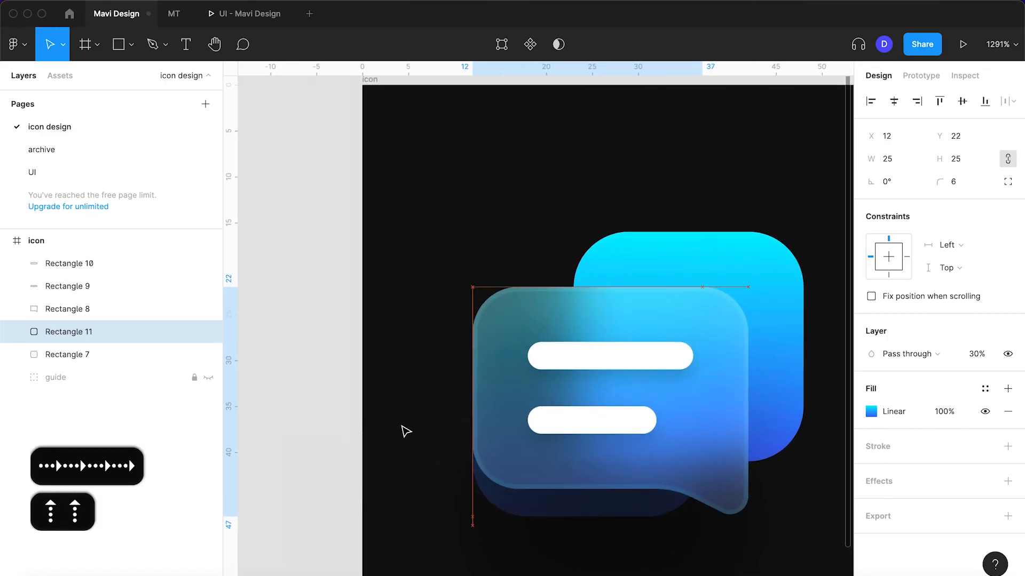
{"action": "key", "text": "Down"}
{"action": "key", "text": "Down"}
{"action": "left_click", "coordinate": [294, 362]}
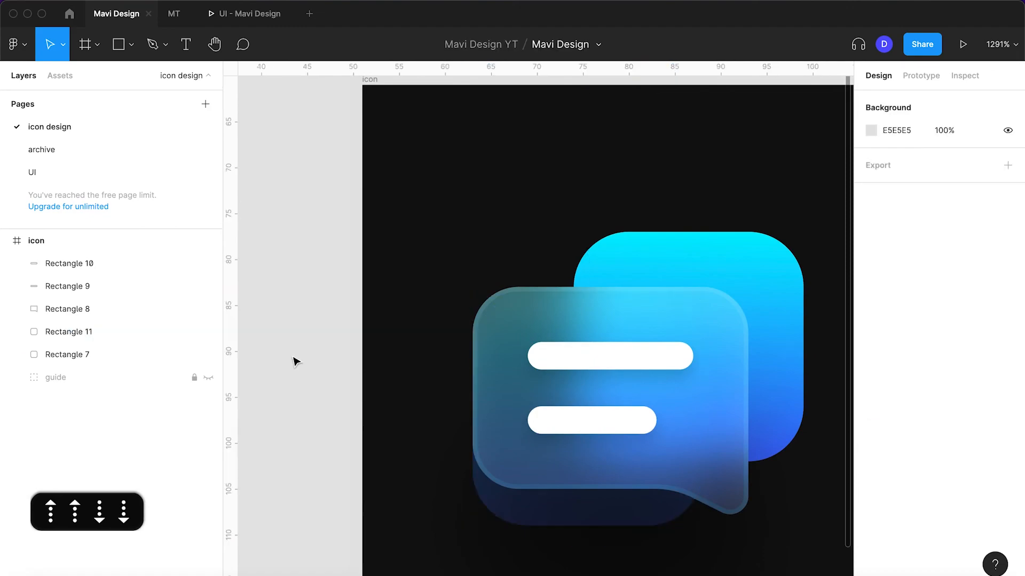
{"action": "left_click", "coordinate": [606, 529]}
{"action": "key", "text": "Up"}
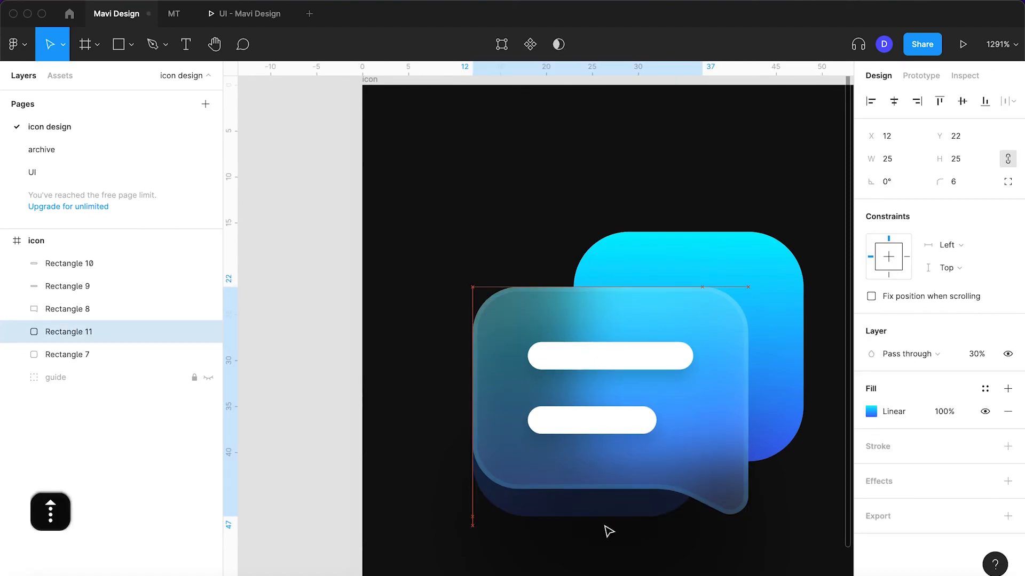
{"action": "left_click", "coordinate": [290, 391]}
{"action": "scroll", "coordinate": [290, 391], "scroll_direction": "down", "scroll_amount": 3}
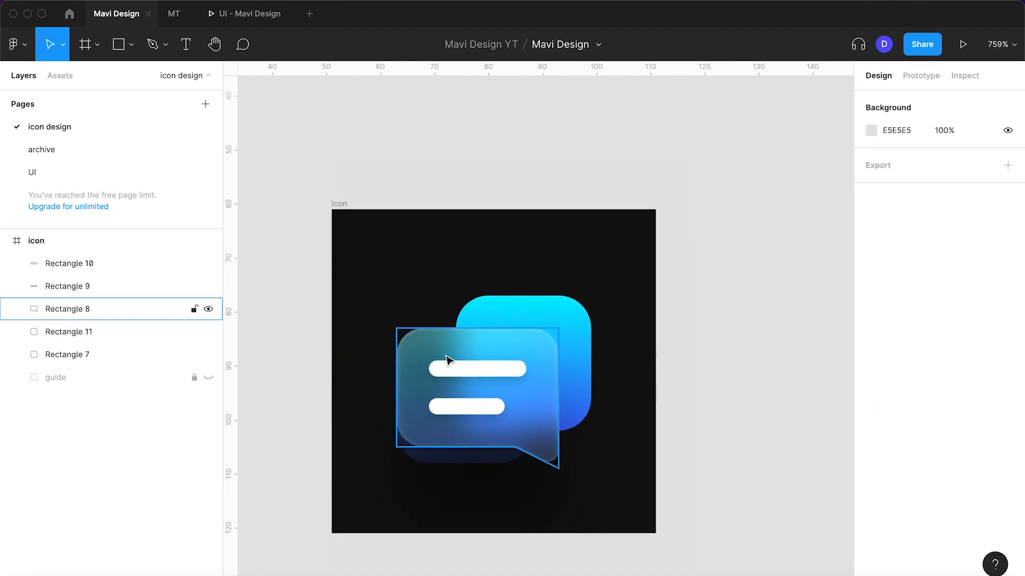
Stretch the opaque gradient square behind the speech bubble leftward to X 22, making it 26 px wide
{"action": "scroll", "coordinate": [447, 360], "scroll_direction": "up", "scroll_amount": 3}
{"action": "left_click", "coordinate": [532, 318]}
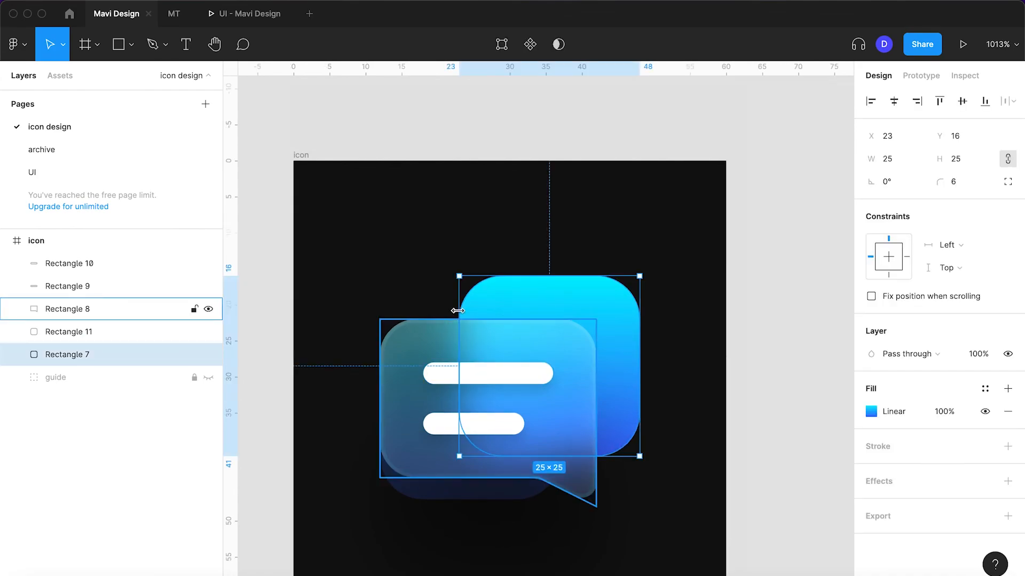
{"action": "left_click", "coordinate": [460, 310]}
{"action": "left_click_drag", "start_coordinate": [457, 311], "coordinate": [454, 310]}
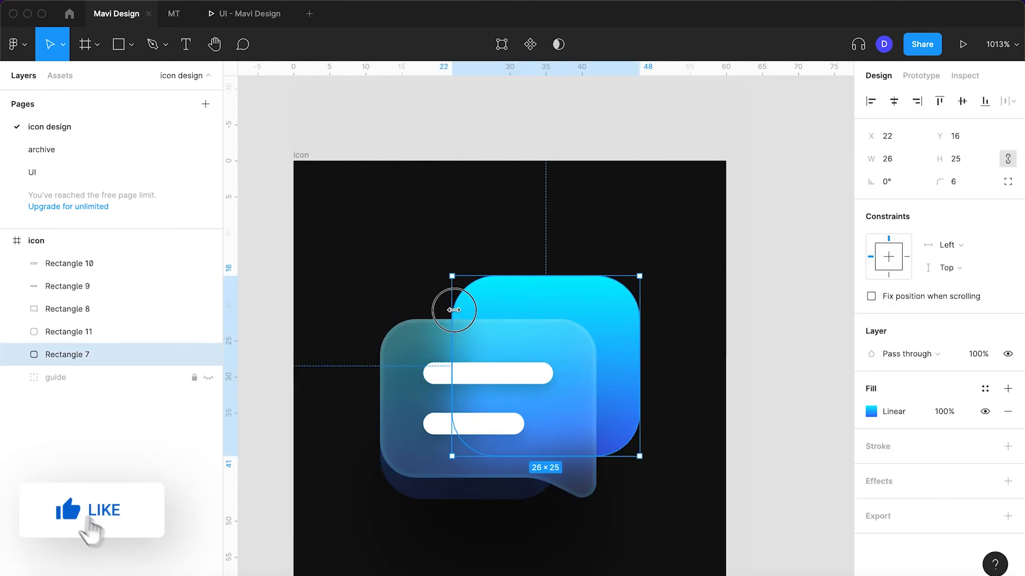
{"action": "left_click", "coordinate": [798, 398]}
{"action": "scroll", "coordinate": [799, 398], "scroll_direction": "down", "scroll_amount": 3}
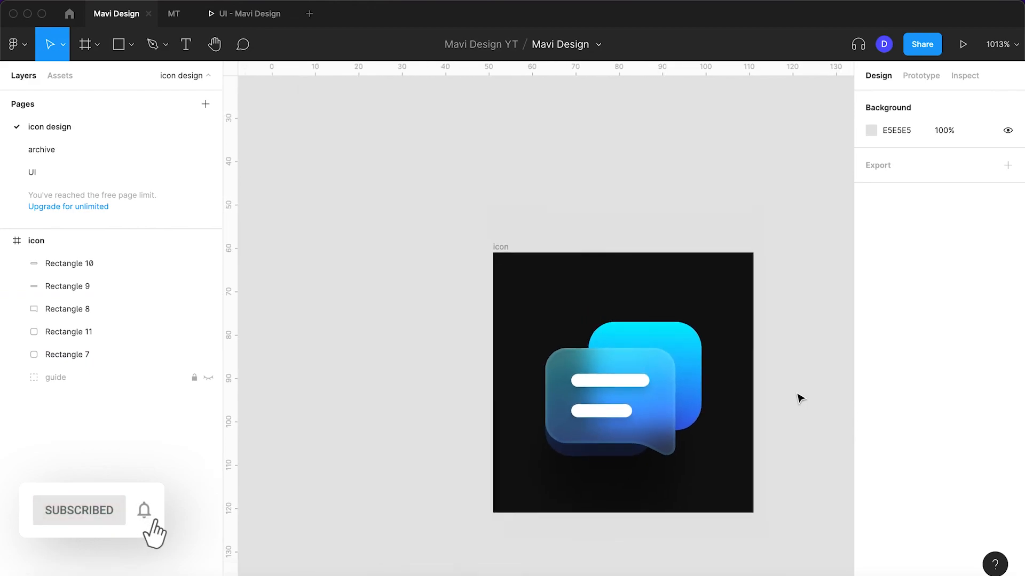
Fit the icon in view and inspect the speech bubble's fill, stroke and effect settings
{"action": "key", "text": "shift+1"}
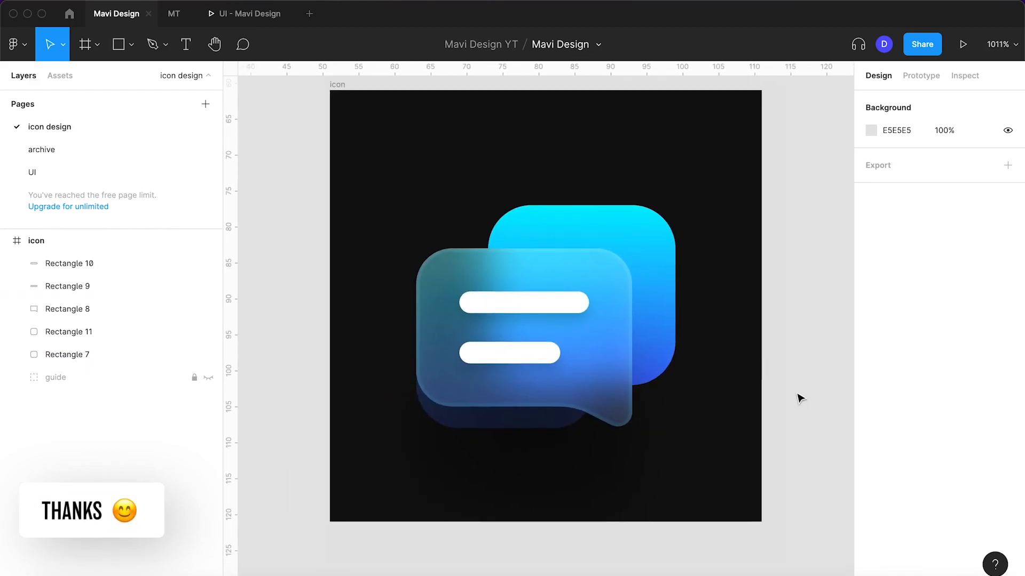
{"action": "left_click", "coordinate": [608, 366]}
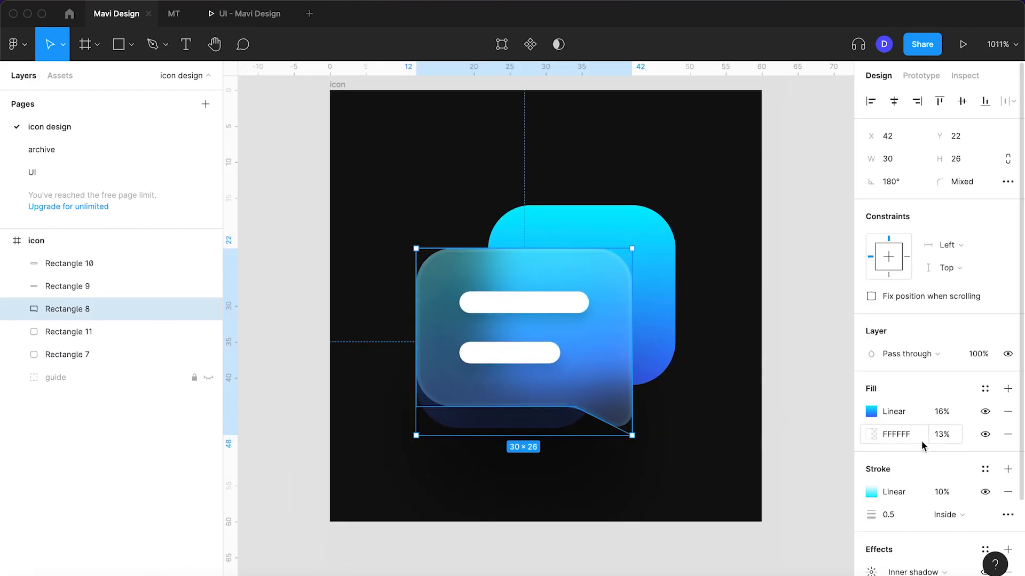
{"action": "scroll", "coordinate": [904, 528], "scroll_direction": "down", "scroll_amount": 3}
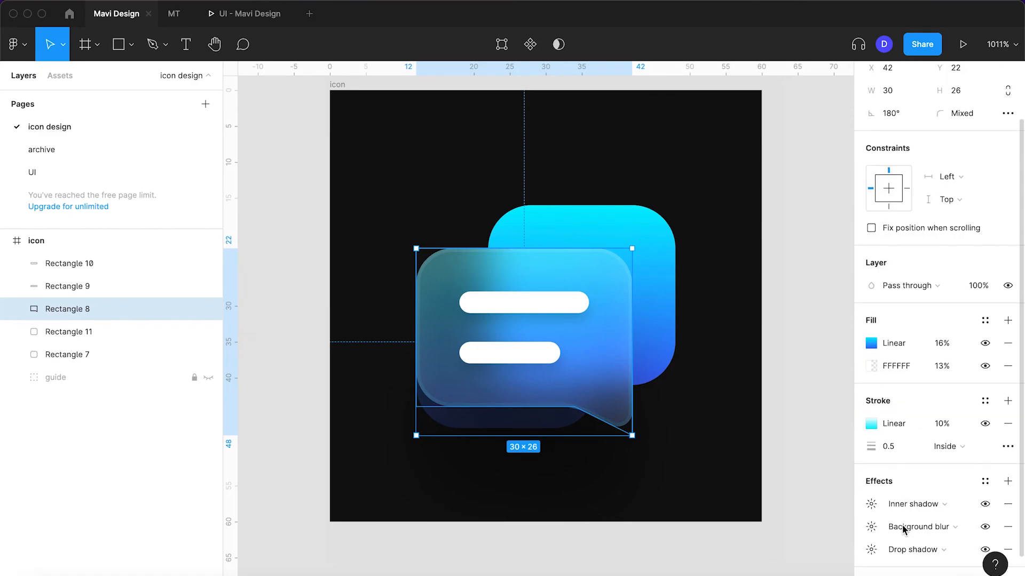